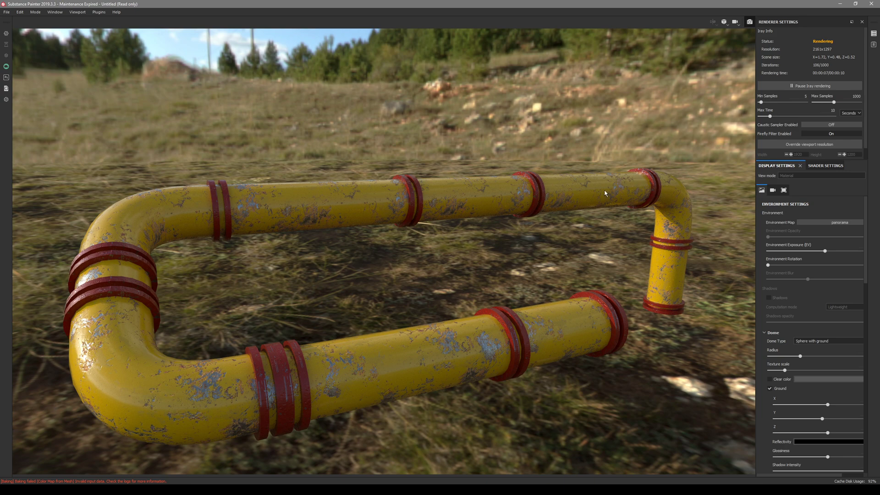
pyautogui.keyDown('alt'); pyautogui.moveTo(255, 243); pyautogui.dragTo(270, 249); pyautogui.keyUp('alt')
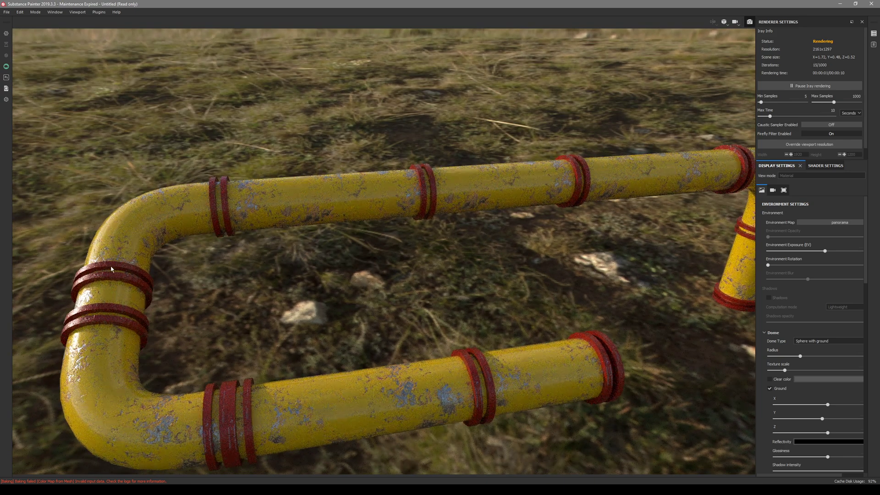
pyautogui.keyDown('alt'); pyautogui.moveTo(222, 212); pyautogui.dragTo(227, 234); pyautogui.keyUp('alt')
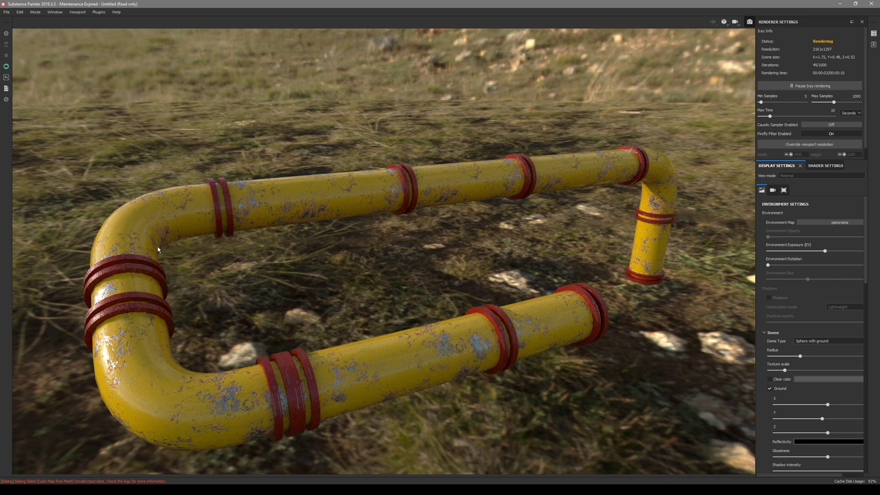
pyautogui.keyDown('alt'); pyautogui.moveTo(414, 363); pyautogui.dragTo(391, 338); pyautogui.keyUp('alt')
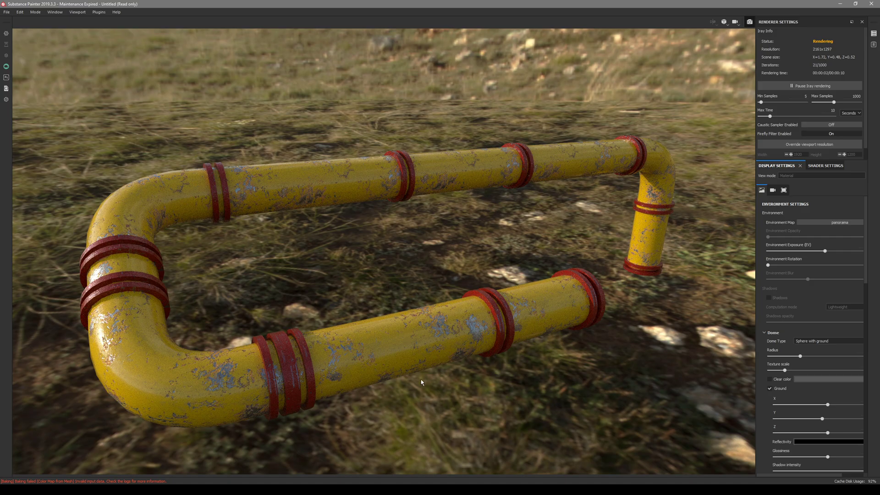
pyautogui.keyDown('shift'); pyautogui.moveTo(421, 382); pyautogui.dragTo(438, 351, button='right'); pyautogui.keyUp('shift')
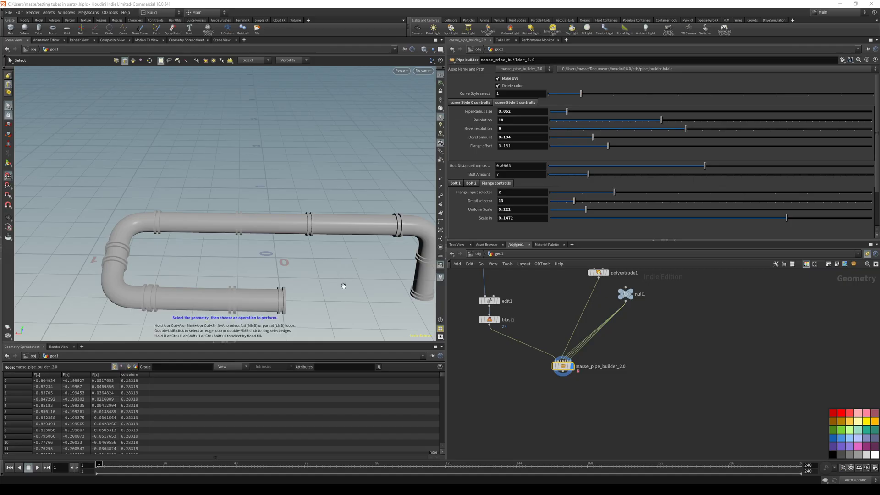
# Switch to Houdini and add a Curve node in an empty area of the geo1 network.
pyautogui.keyDown('alt'); pyautogui.moveTo(344, 286); pyautogui.dragTo(403, 270); pyautogui.keyUp('alt')
pyautogui.moveTo(675, 363); pyautogui.dragTo(512, 427, button='middle')
pyautogui.press('Tab')
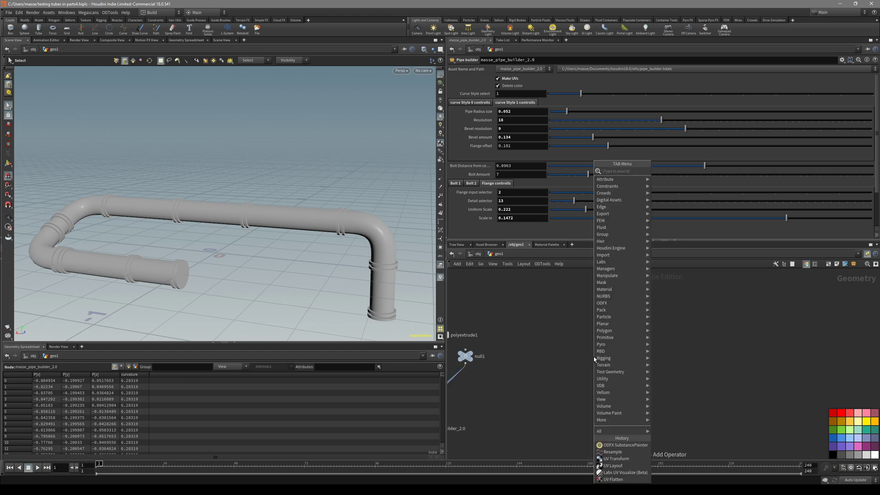
pyautogui.moveTo(594, 358)
pyautogui.click(667, 174)
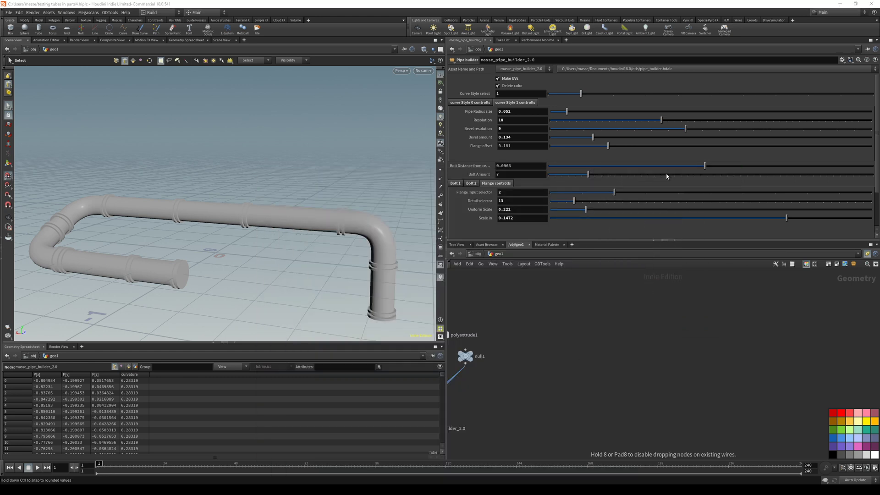
pyautogui.click(584, 313)
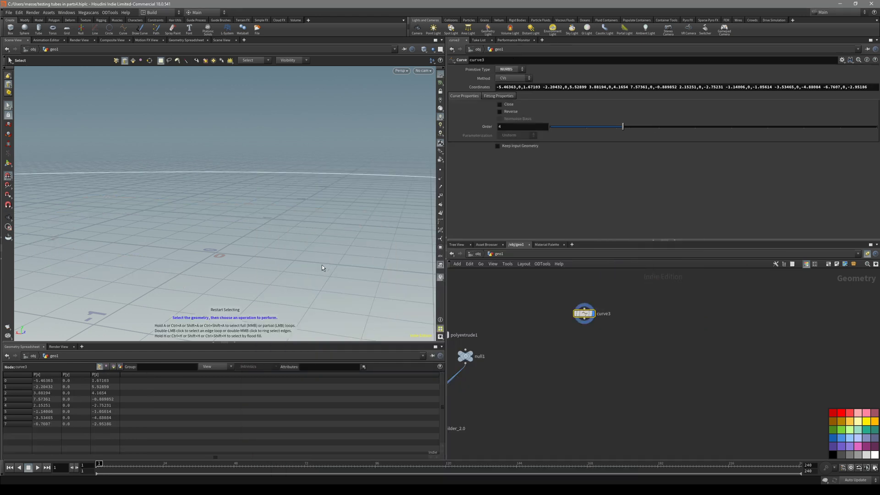
# Draw the first four curve points in the top view at (-1.6,0,0), (0,0,0), (0,0,-0.6) and (1,0,-0.6).
pyautogui.press('Return')
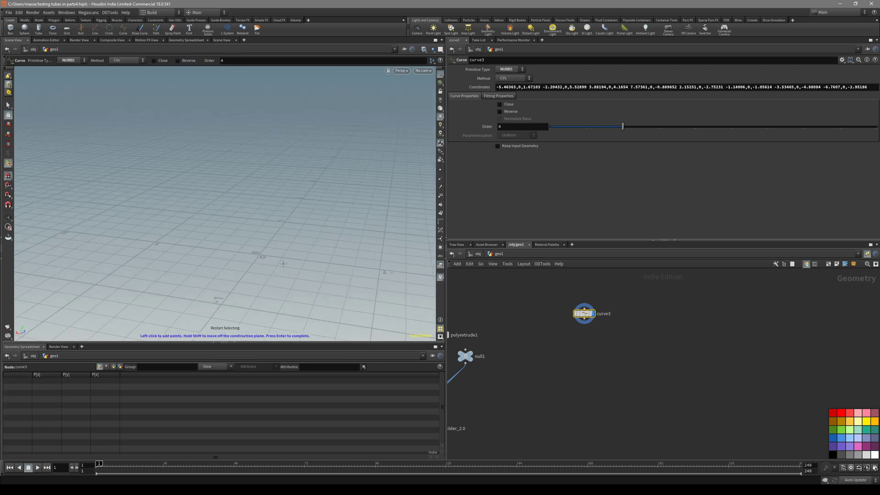
pyautogui.hotkey('space', '2')
pyautogui.moveTo(198, 289); pyautogui.dragTo(182, 279, button='middle')
pyautogui.click(177, 279)
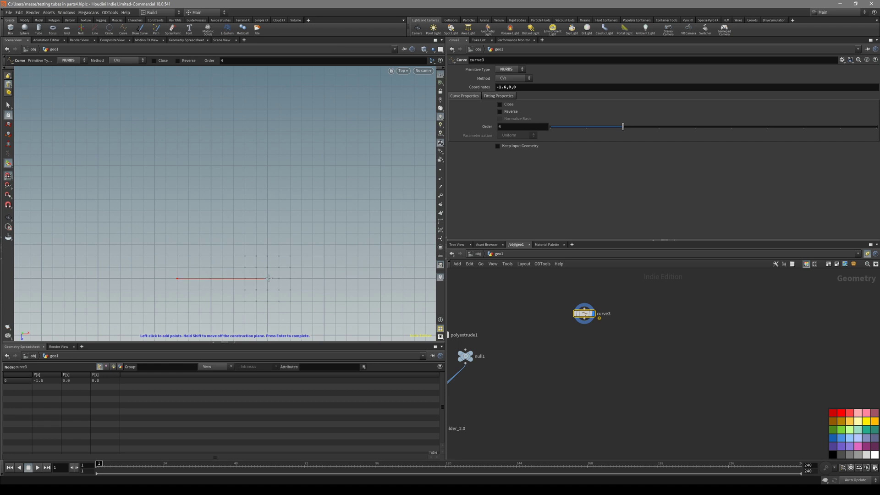
pyautogui.click(267, 278)
pyautogui.click(268, 245)
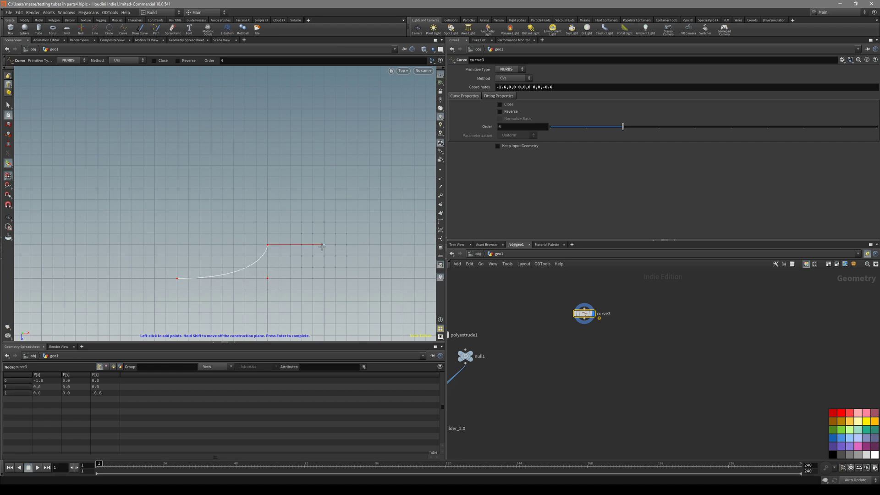
pyautogui.click(323, 246)
# Continue the curve in the front view with points at (1,0.2,0) and (0,0.4,0), then return to the perspective view.
pyautogui.hotkey('space', '3')
pyautogui.scroll(-6, 261, 275)
pyautogui.click(334, 246)
pyautogui.click(250, 232)
pyautogui.hotkey('space', '1')
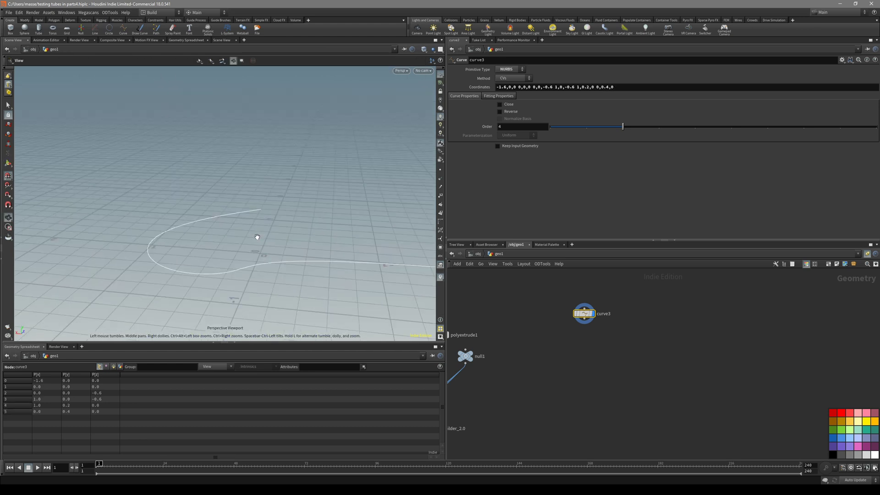
# Set the curve's primitive type to Polygon so that it consists of straight segments.
pyautogui.click(511, 69)
pyautogui.click(508, 68)
pyautogui.press('Return')
pyautogui.keyDown('alt'); pyautogui.moveTo(257, 245); pyautogui.dragTo(244, 272); pyautogui.keyUp('alt')
pyautogui.press('Escape')
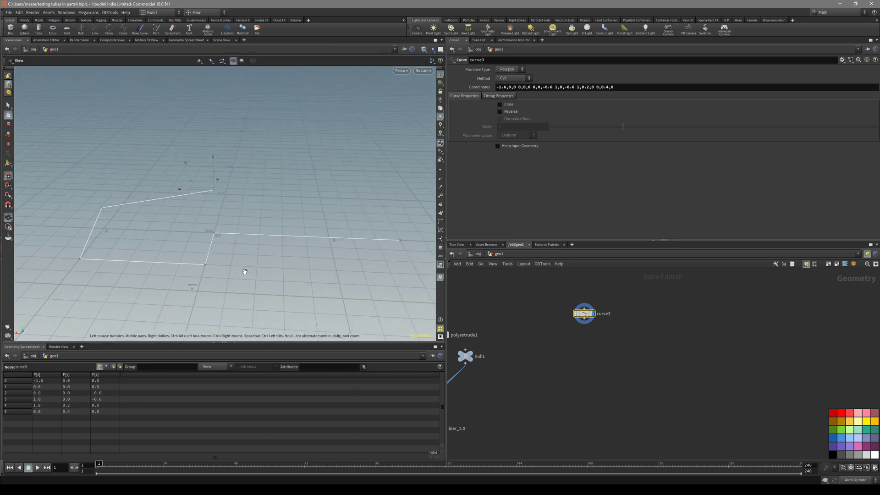
pyautogui.press('Return')
# Add a PolyBevel node connected to the output of the new curve.
pyautogui.scroll(2, 535, 338)
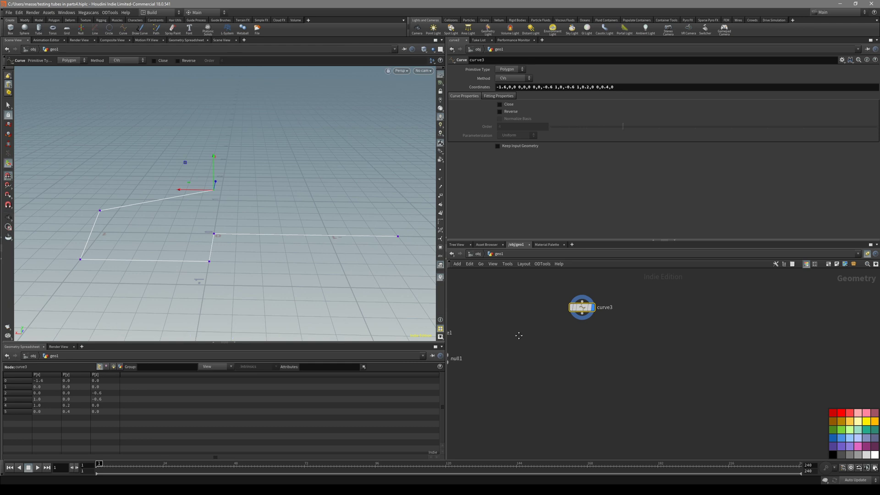
pyautogui.keyDown('alt'); pyautogui.moveTo(215, 239); pyautogui.dragTo(229, 247); pyautogui.keyUp('alt')
pyautogui.moveTo(581, 316); pyautogui.dragTo(608, 351)
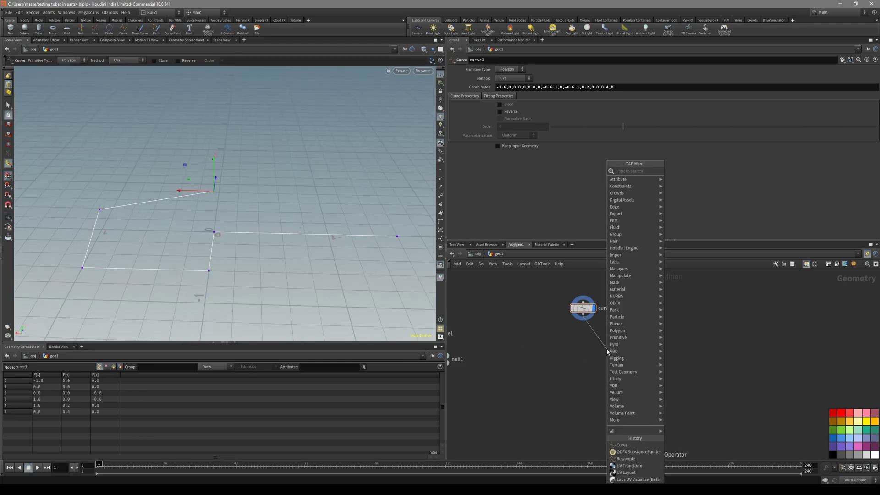
pyautogui.write('bevel')
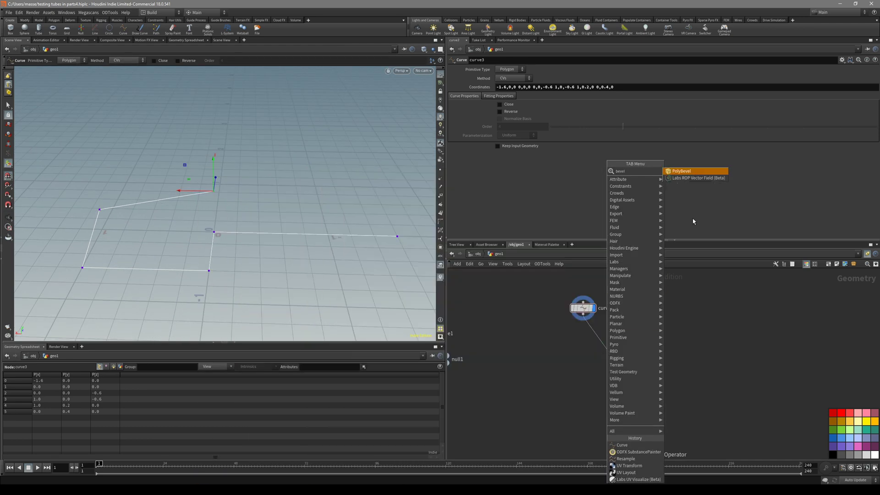
pyautogui.press('Return')
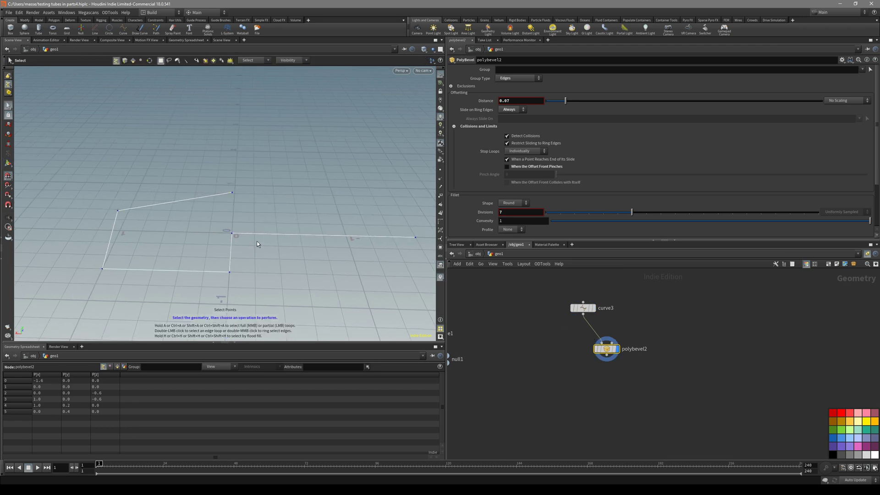
# Set the PolyBevel's group type to Points and its distance to 0.21 to round the curve's corners.
pyautogui.click(520, 78)
pyautogui.click(520, 92)
pyautogui.moveTo(566, 101); pyautogui.dragTo(605, 102)
pyautogui.press('Escape')
pyautogui.moveTo(200, 200); pyautogui.dragTo(359, 291)
pyautogui.press('s')
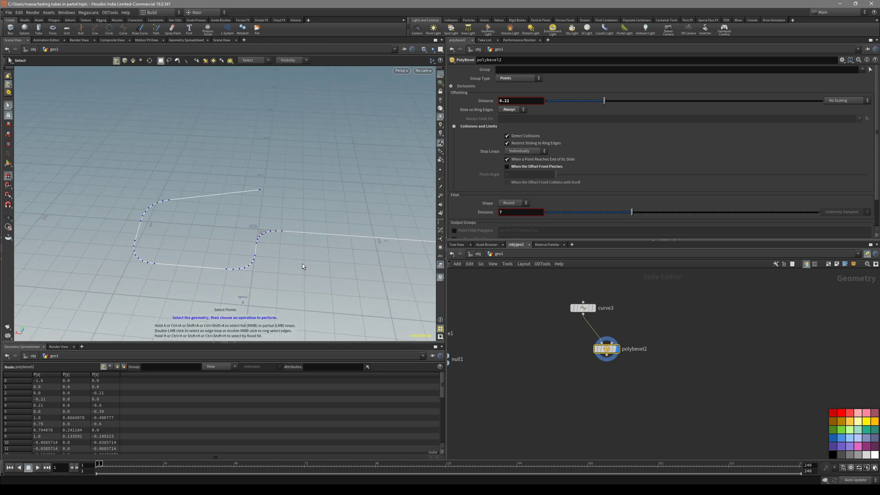
# Add a Sweep node after the PolyBevel and set its surface shape to Round Tube.
pyautogui.moveTo(615, 365); pyautogui.dragTo(582, 360, button='middle')
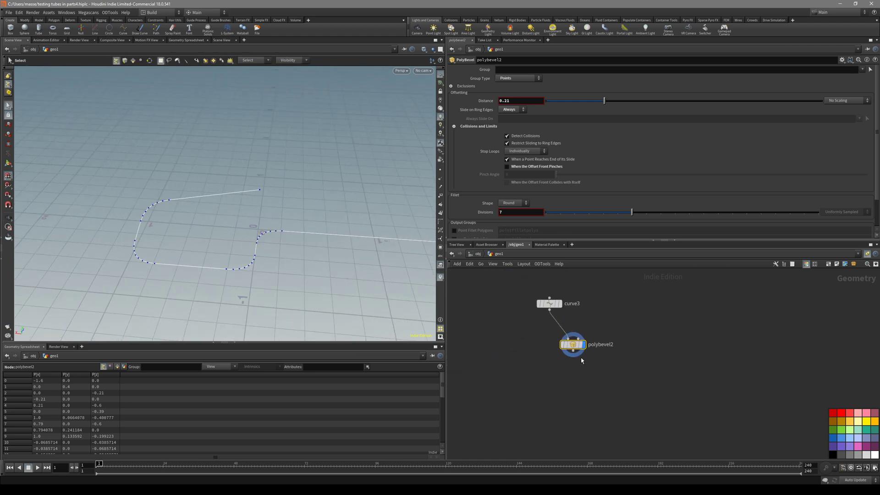
pyautogui.press('Tab')
pyautogui.write('sweep')
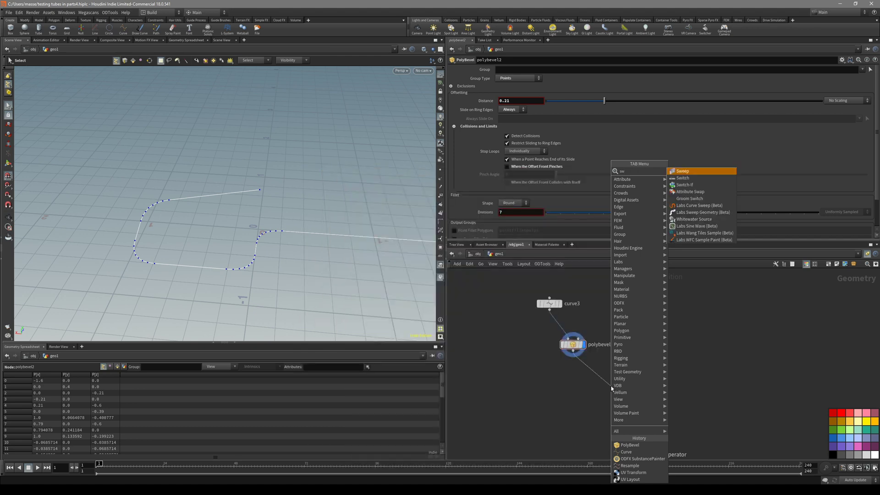
pyautogui.press('Return')
pyautogui.click(612, 388)
pyautogui.click(619, 386)
pyautogui.click(529, 104)
pyautogui.click(527, 117)
# Set the sweep's max stretch to 11.3942 and its columns to 15, and check the tube with the wireframe overlay toggled.
pyautogui.keyDown('alt'); pyautogui.moveTo(275, 207); pyautogui.dragTo(240, 212); pyautogui.keyUp('alt')
pyautogui.moveTo(711, 153)
pyautogui.mouseDown()
pyautogui.moveTo(762, 153)
pyautogui.moveTo(720, 153)
pyautogui.mouseUp()
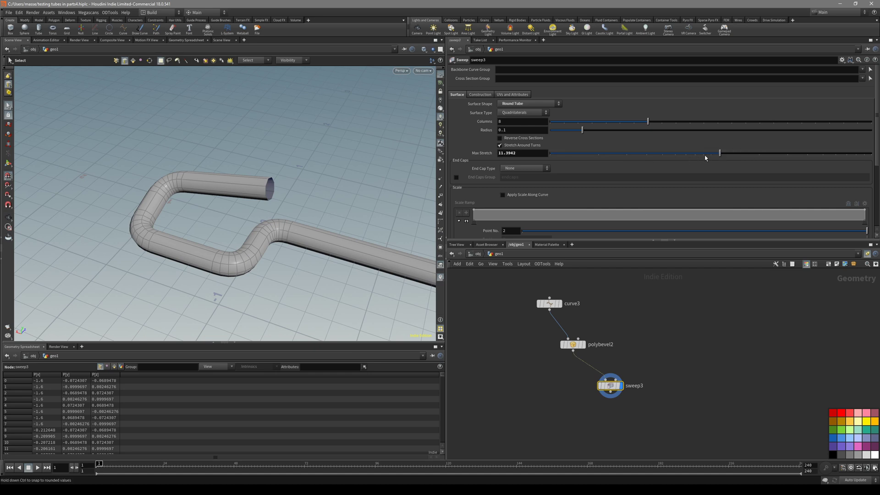
pyautogui.moveTo(648, 121); pyautogui.dragTo(746, 122)
pyautogui.hotkey('shift', 'w')
pyautogui.moveTo(293, 250)
pyautogui.mouseDown()
pyautogui.moveTo(311, 237)
pyautogui.moveTo(260, 244)
pyautogui.mouseUp()
pyautogui.hotkey('shift', 'w')
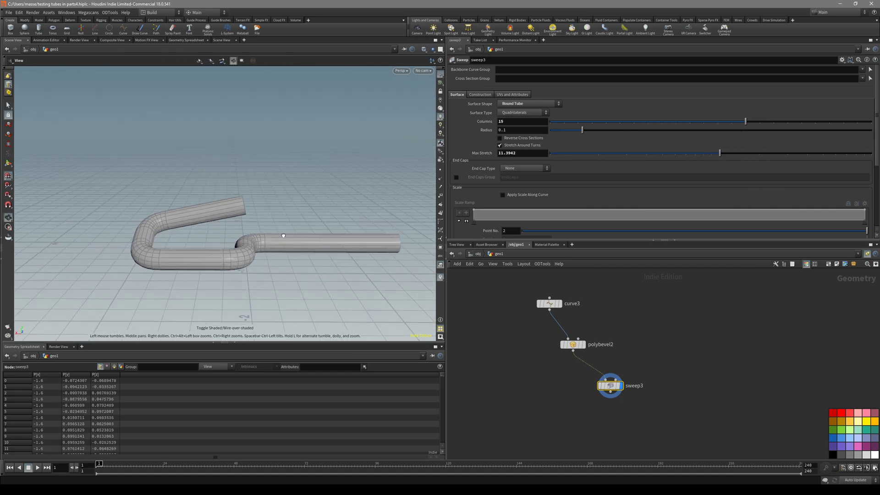
pyautogui.moveTo(242, 315); pyautogui.dragTo(227, 267)
# Move the Sweep node further down the network to leave a gap, and display the PolyBevel result instead.
pyautogui.moveTo(611, 385); pyautogui.dragTo(588, 340, button='middle')
pyautogui.moveTo(588, 340); pyautogui.dragTo(594, 415)
pyautogui.moveTo(600, 357); pyautogui.dragTo(599, 385, button='middle')
pyautogui.moveTo(600, 356); pyautogui.dragTo(541, 309)
pyautogui.press('r')
pyautogui.scroll(3, 311, 245)
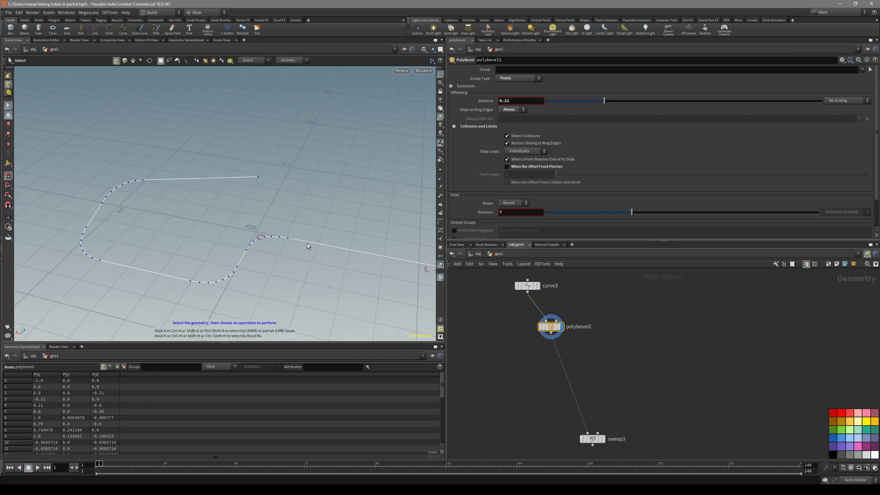
pyautogui.keyDown('alt'); pyautogui.moveTo(292, 233); pyautogui.dragTo(248, 271); pyautogui.keyUp('alt')
pyautogui.keyDown('shift'); pyautogui.click(233, 267); pyautogui.keyUp('shift')
# Insert a Measure node between the PolyBevel and Sweep nodes.
pyautogui.press('Tab')
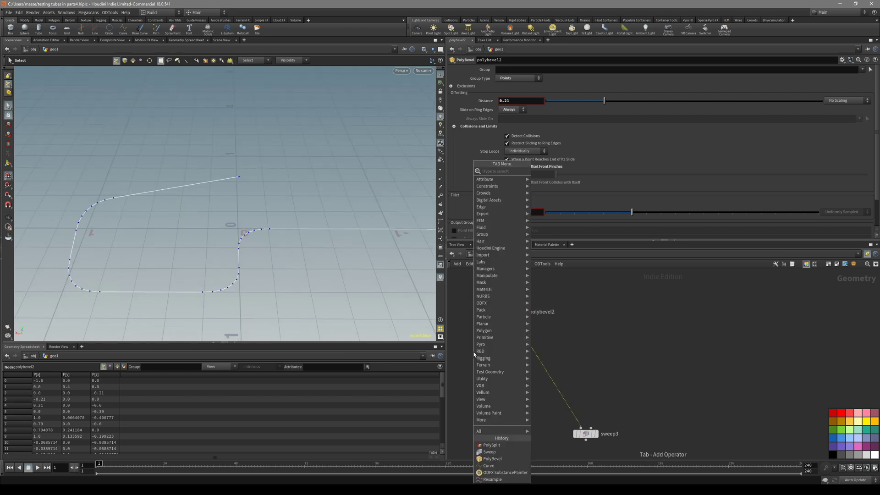
pyautogui.write('meas')
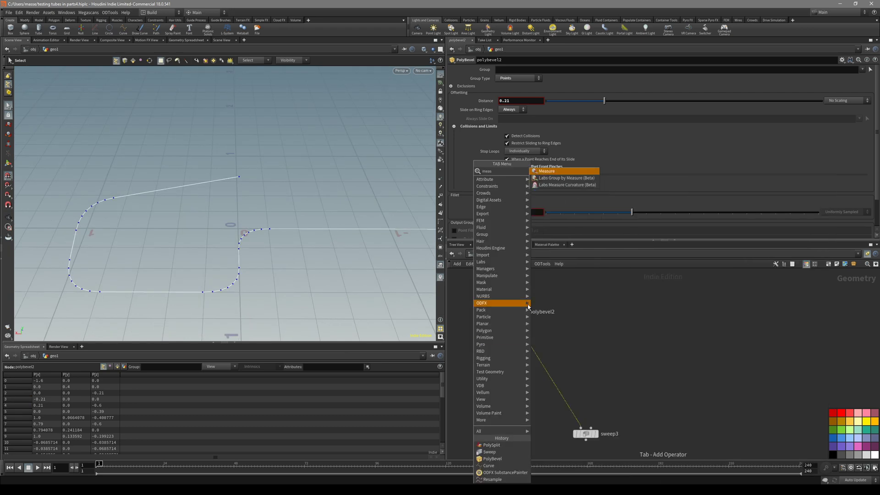
pyautogui.click(545, 178)
pyautogui.click(550, 357)
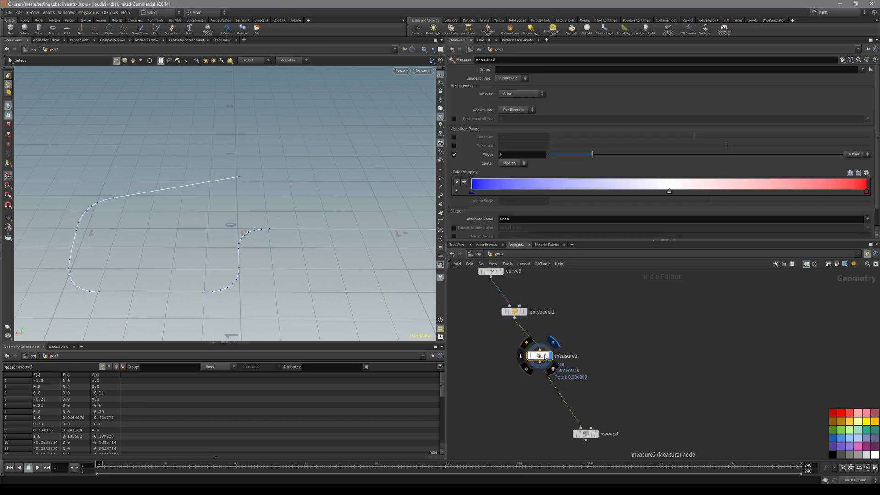
# Set the Measure node's element type to Points and its measure to Curvature.
pyautogui.click(512, 78)
pyautogui.click(509, 87)
pyautogui.press('Escape')
pyautogui.press('s')
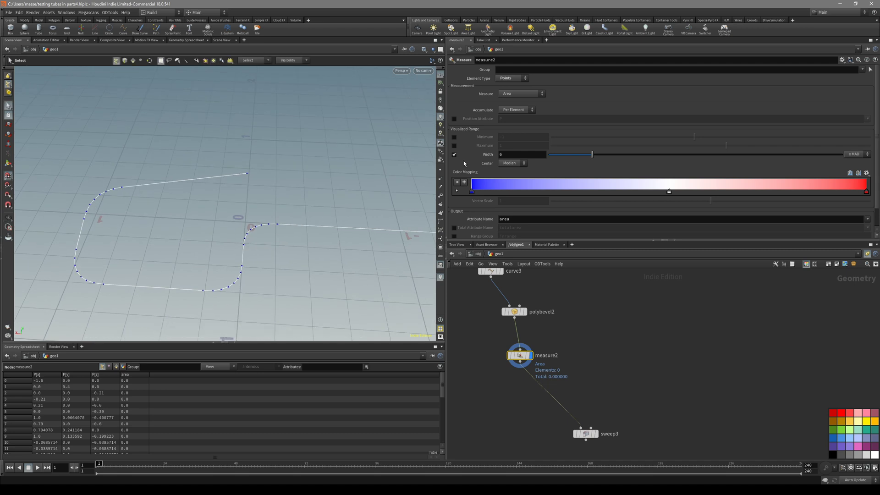
pyautogui.click(513, 94)
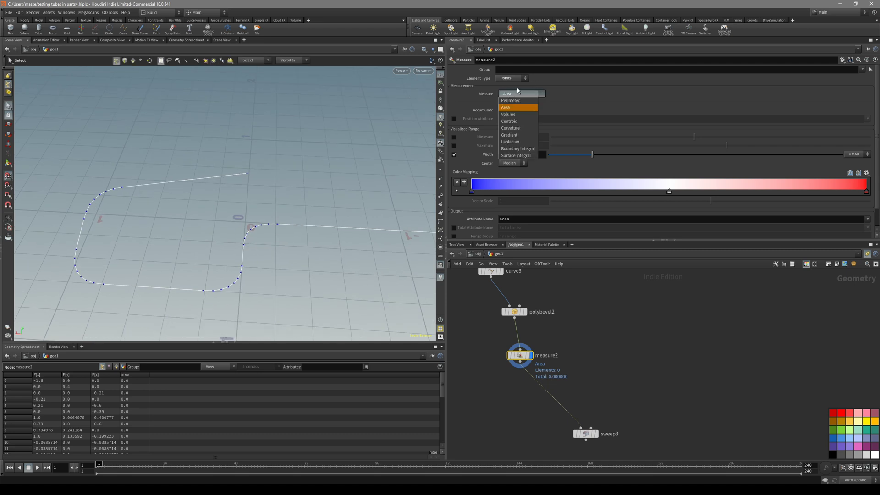
pyautogui.click(523, 129)
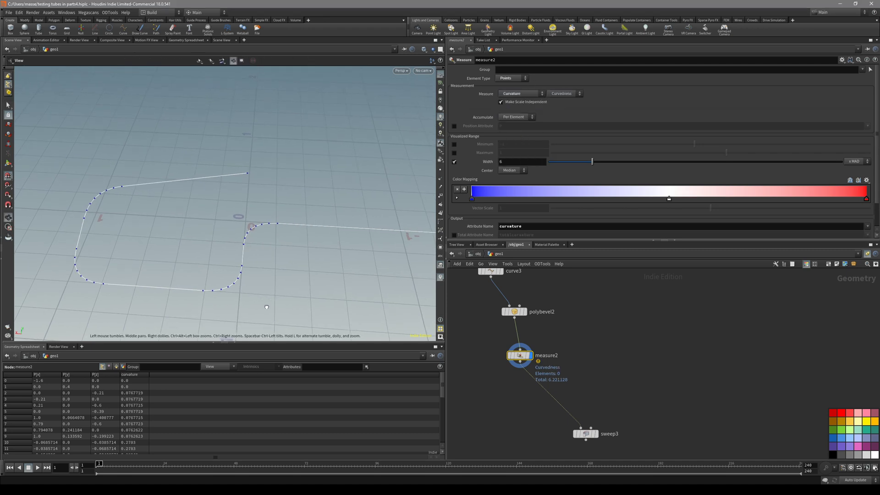
# Sort the points in the geometry spreadsheet by curvature and frame the whole curve in the viewport.
pyautogui.click(134, 379)
pyautogui.scroll(4, 444, 404)
pyautogui.press('Escape')
pyautogui.moveTo(378, 294); pyautogui.dragTo(274, 231, button='middle')
pyautogui.moveTo(274, 232); pyautogui.dragTo(242, 216)
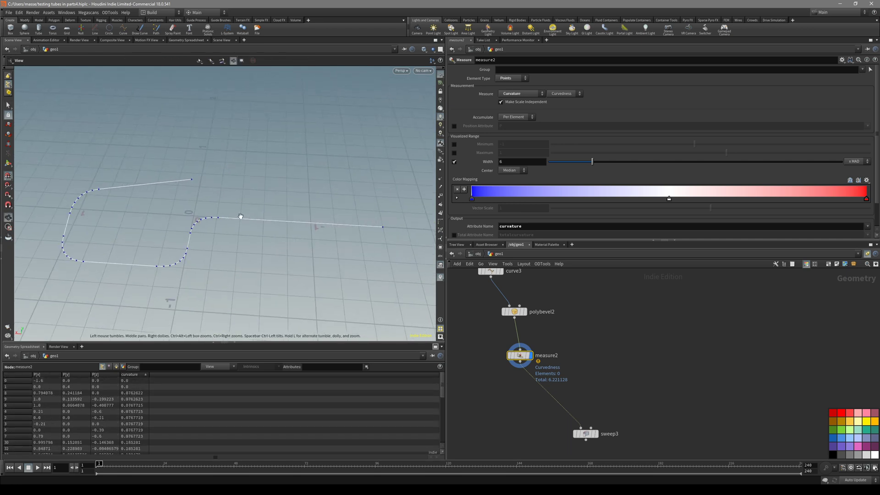
# Select the curve's two end points and the points where each rounded corner meets a straight segment, to locate them in the spreadsheet.
pyautogui.press('s')
pyautogui.click(189, 183)
pyautogui.keyDown('shift'); pyautogui.click(379, 224); pyautogui.keyUp('shift')
pyautogui.keyDown('shift'); pyautogui.click(216, 222); pyautogui.keyUp('shift')
pyautogui.keyDown('shift'); pyautogui.click(188, 236); pyautogui.keyUp('shift')
pyautogui.keyDown('shift'); pyautogui.click(187, 251); pyautogui.keyUp('shift')
pyautogui.keyDown('shift'); pyautogui.click(157, 270); pyautogui.keyUp('shift')
pyautogui.keyDown('shift'); pyautogui.click(82, 267); pyautogui.keyUp('shift')
pyautogui.keyDown('shift'); pyautogui.click(94, 197); pyautogui.keyUp('shift')
pyautogui.keyDown('shift'); pyautogui.click(67, 219); pyautogui.keyUp('shift')
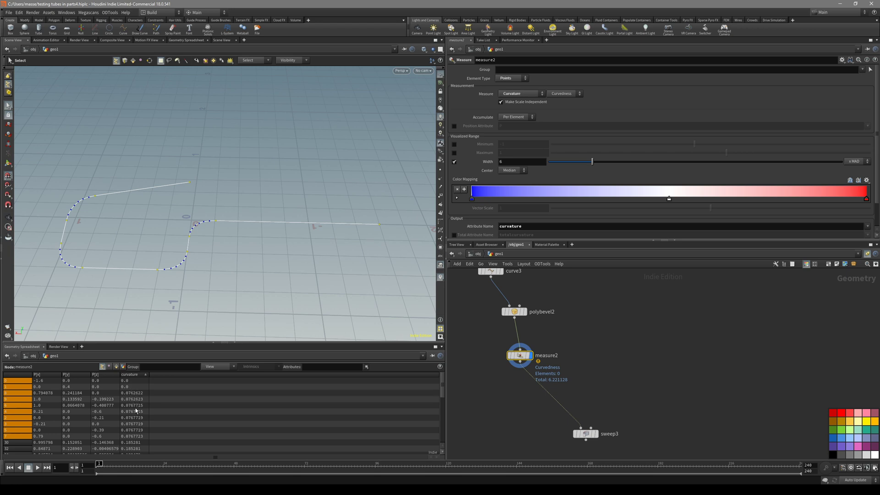
# Compare the curvature values of the selected points with those of the remaining corner points in the spreadsheet.
pyautogui.scroll(-2, 137, 443)
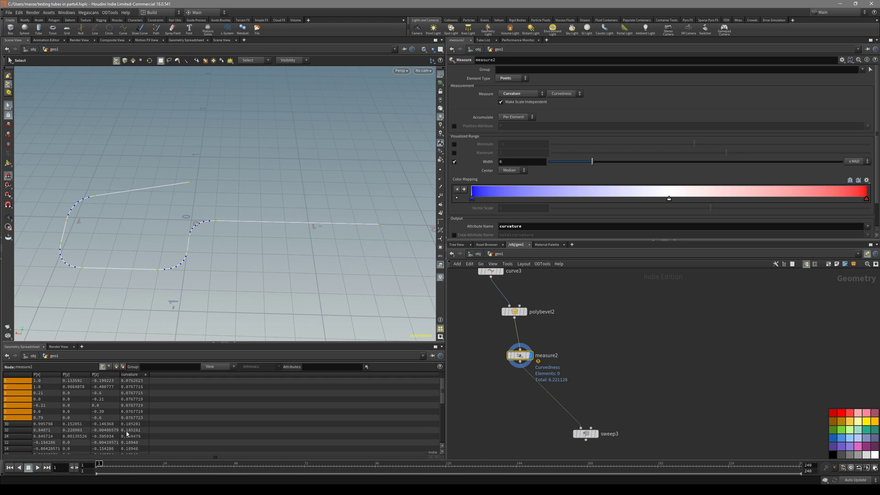
pyautogui.scroll(-5, 136, 430)
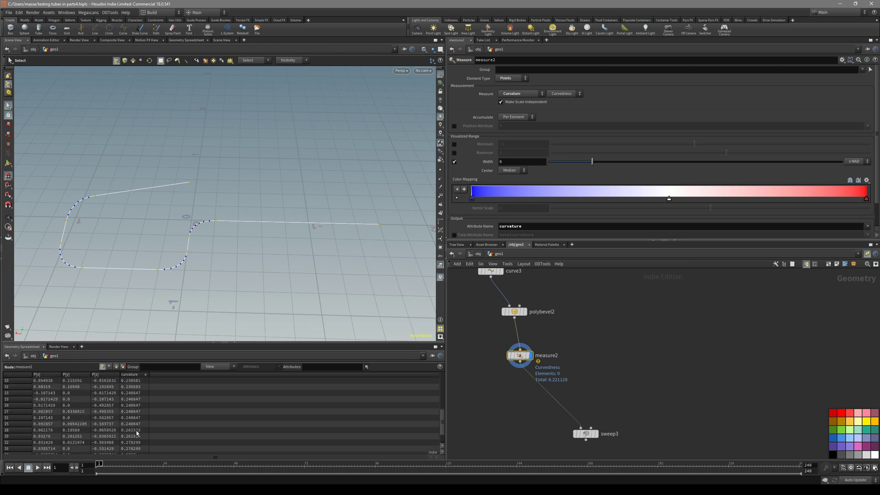
pyautogui.moveTo(443, 431); pyautogui.dragTo(442, 382)
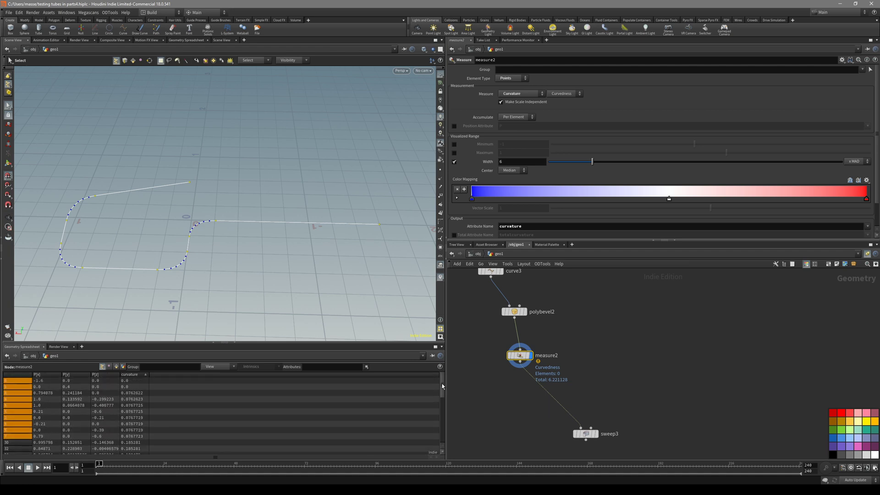
pyautogui.moveTo(220, 238); pyautogui.dragTo(227, 240, button='middle')
# Move the Sweep node aside and insert a Group Create node between the Measure and Sweep nodes.
pyautogui.moveTo(568, 402); pyautogui.dragTo(630, 419)
pyautogui.press('Tab')
pyautogui.write('attrib')
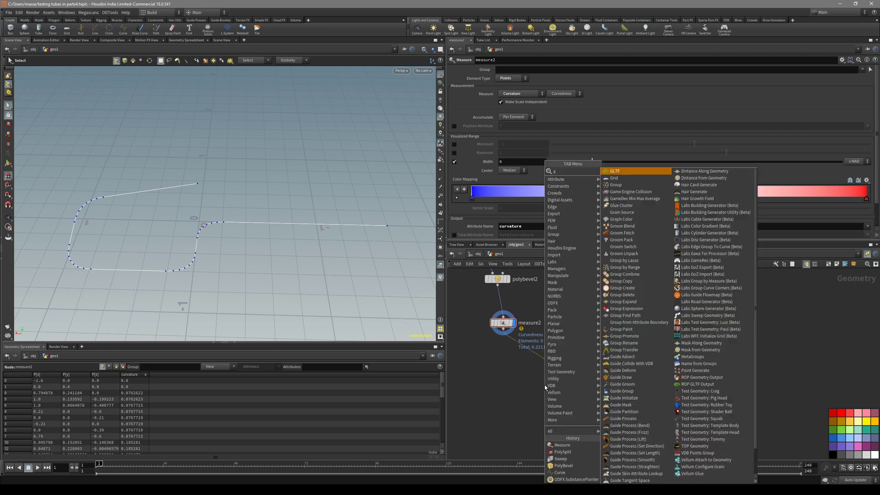
pyautogui.press('Return')
pyautogui.click(545, 384)
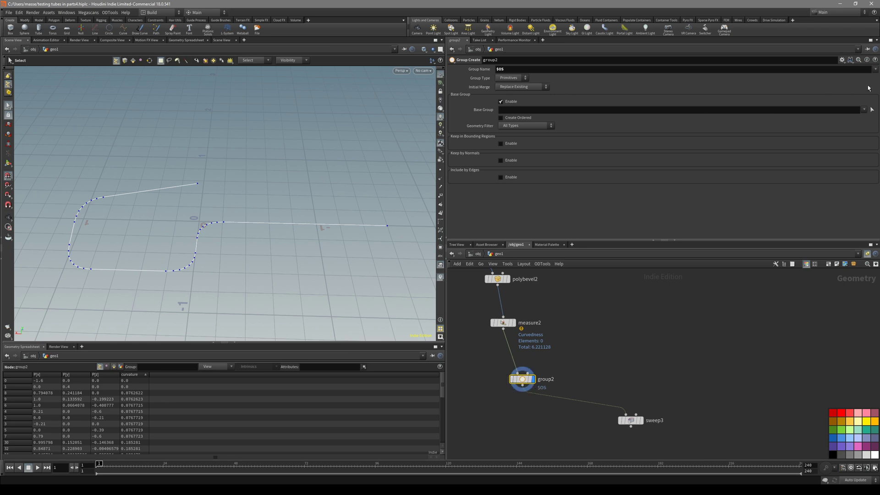
# Open the Group Create node's parameter interface editor and add a Float parameter above the existing parameters.
pyautogui.click(842, 60)
pyautogui.click(842, 60)
pyautogui.click(842, 60)
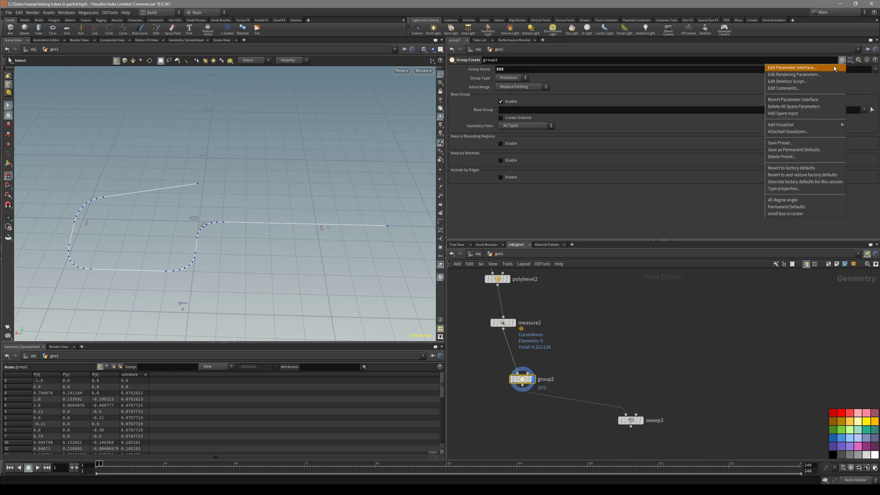
pyautogui.click(833, 69)
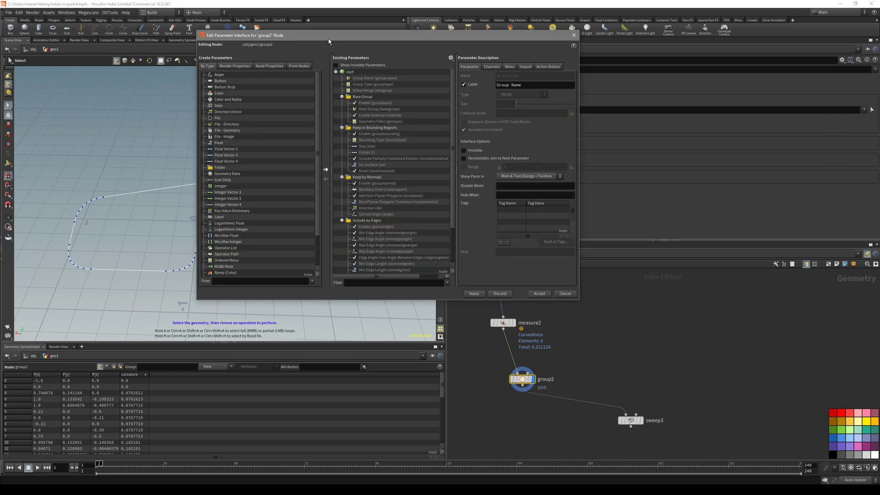
pyautogui.moveTo(328, 39); pyautogui.dragTo(311, 161)
pyautogui.click(205, 262)
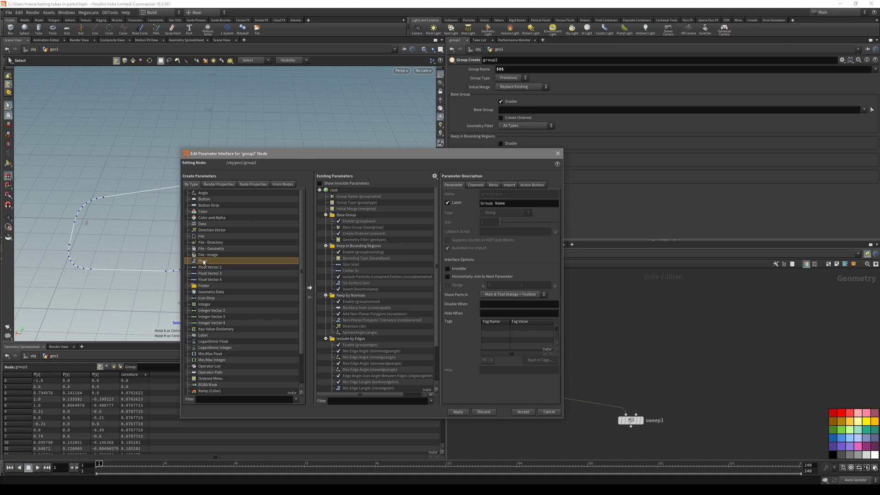
pyautogui.moveTo(202, 262); pyautogui.dragTo(367, 197)
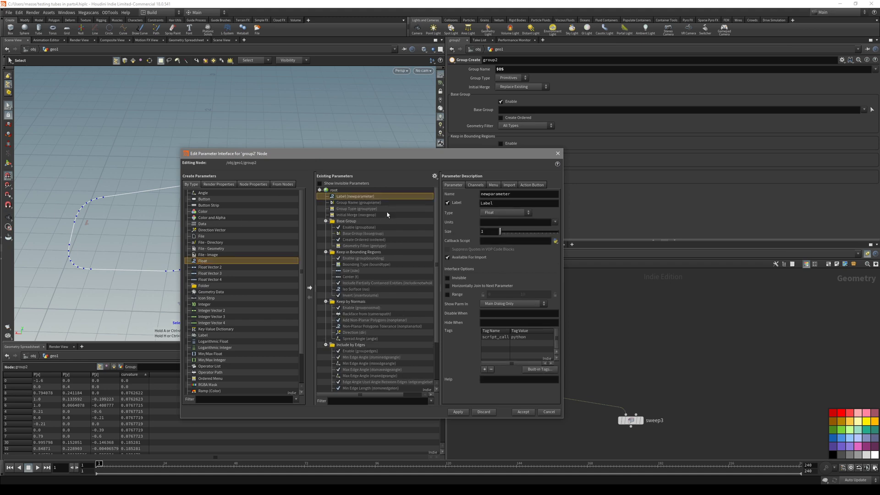
# Name the new Float parameter threshold, label it curvature threshold, and accept the interface changes.
pyautogui.doubleClick(504, 195)
pyautogui.write('threshold')
pyautogui.press('Return')
pyautogui.doubleClick(506, 195)
pyautogui.click(503, 202)
pyautogui.doubleClick(497, 203)
pyautogui.write('curvature threshold')
pyautogui.press('Return')
pyautogui.click(458, 412)
pyautogui.click(523, 412)
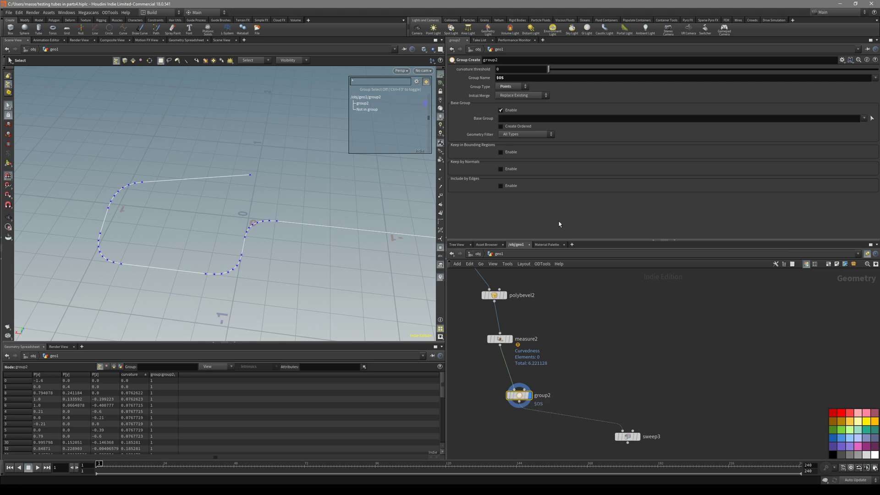
pyautogui.click(524, 119)
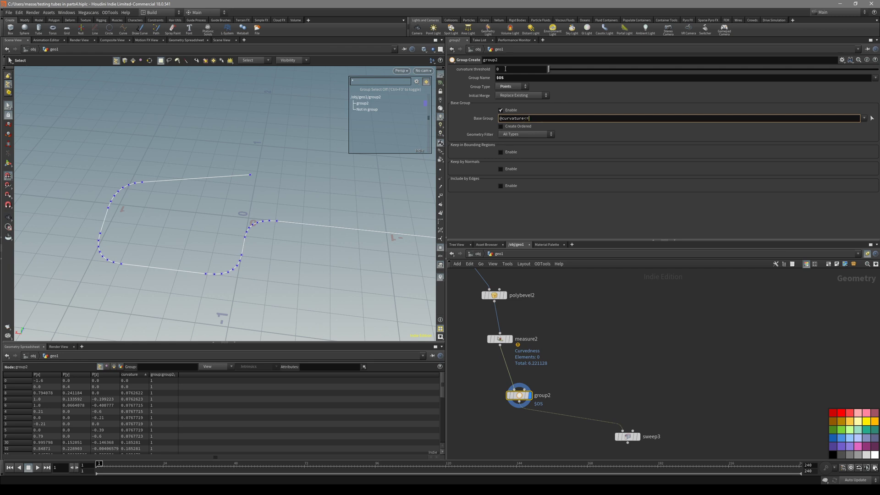
pyautogui.moveTo(549, 69); pyautogui.dragTo(553, 70)
pyautogui.click(544, 118)
pyautogui.write('@curvature<=`ch()')
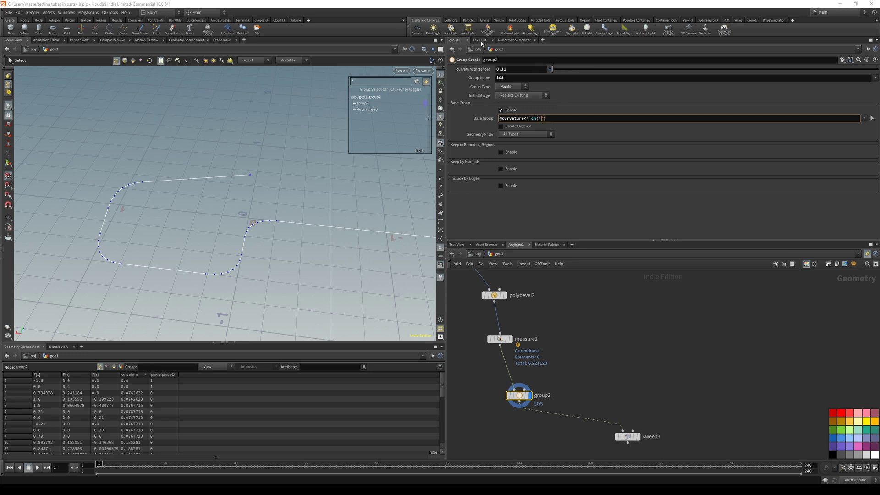
pyautogui.write("'")
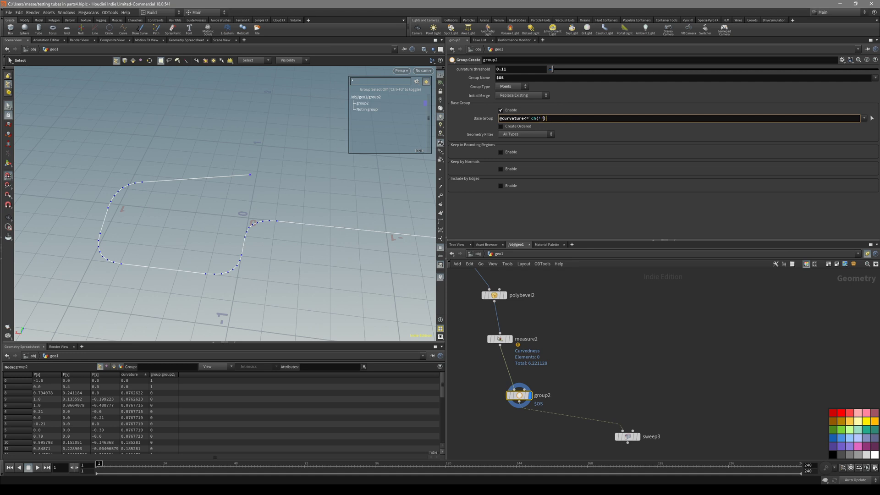
pyautogui.press('End')
pyautogui.press('BackSpace')
pyautogui.click(529, 118)
pyautogui.write('`')
pyautogui.click(582, 120)
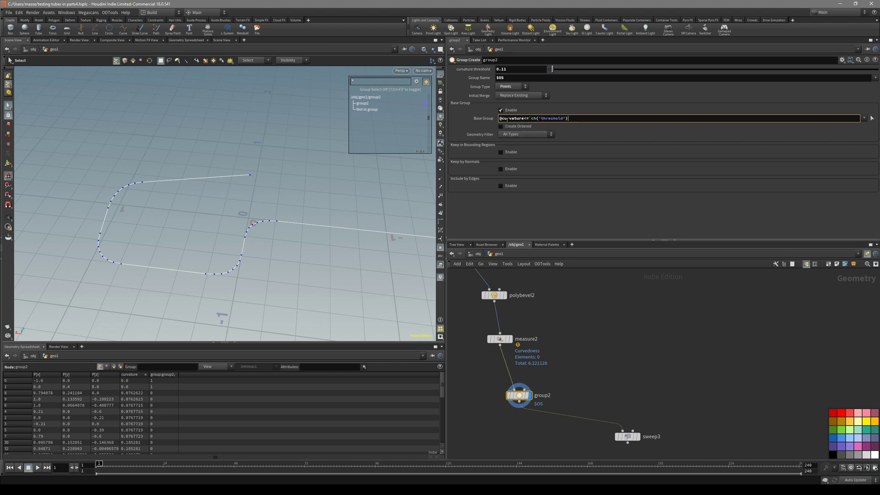
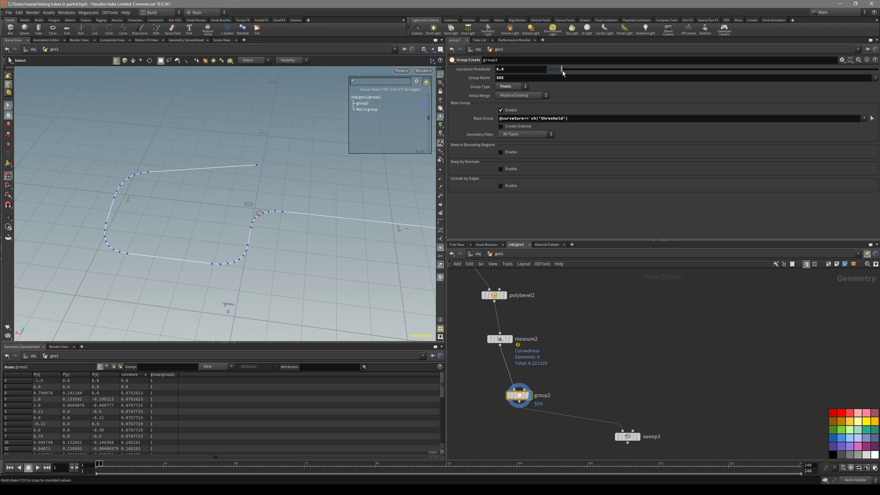
# Try different curvature thresholds while checking the grouped points on the curve, and settle on a threshold of 0.1.
pyautogui.moveTo(558, 74); pyautogui.dragTo(554, 70)
pyautogui.scroll(5, 334, 226)
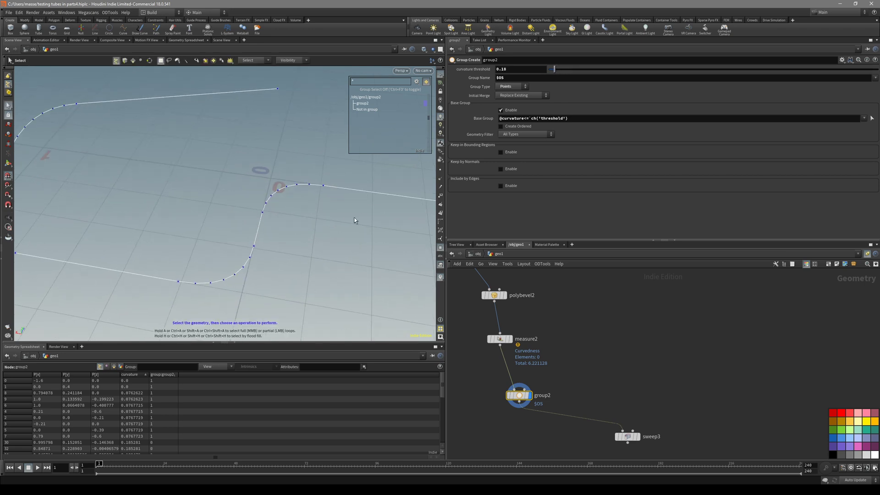
pyautogui.scroll(-1, 287, 193)
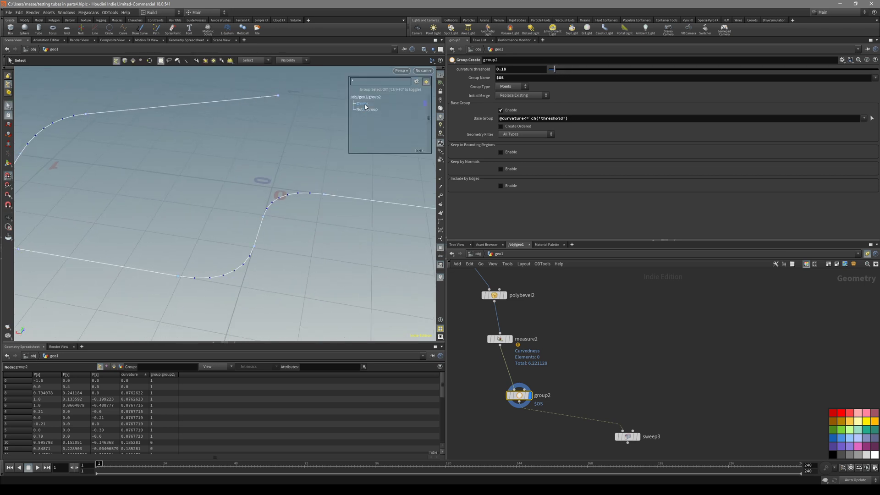
pyautogui.moveTo(554, 69); pyautogui.dragTo(559, 71)
pyautogui.moveTo(554, 74); pyautogui.dragTo(553, 72)
pyautogui.press('BackSpace')
pyautogui.press('Return')
pyautogui.press('Escape')
pyautogui.moveTo(373, 191); pyautogui.dragTo(304, 198)
# Move the Sweep node further down and rename the Group Create node as pipe_splits.
pyautogui.press('s')
pyautogui.moveTo(580, 369); pyautogui.dragTo(569, 311, button='middle')
pyautogui.moveTo(634, 376); pyautogui.dragTo(632, 390)
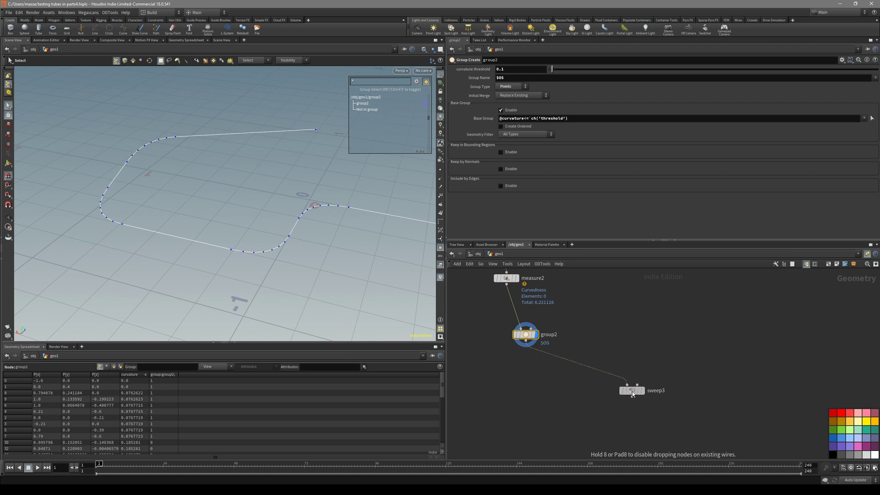
pyautogui.doubleClick(556, 335)
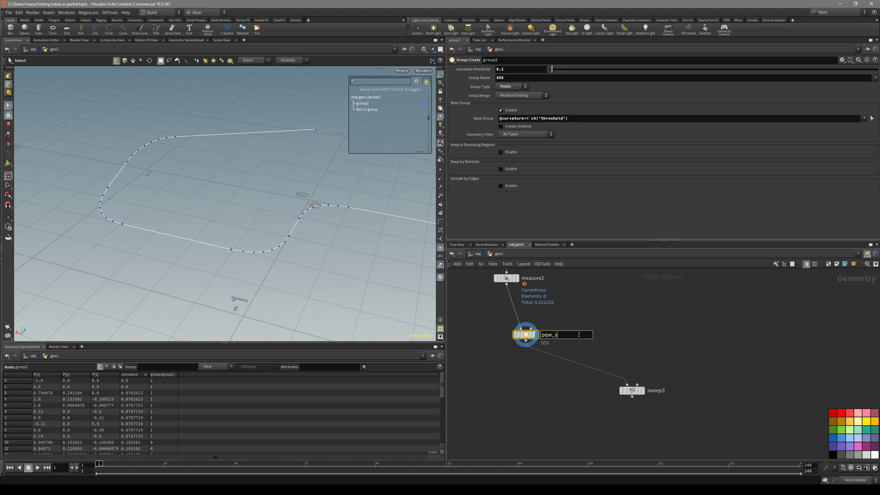
pyautogui.write('pipe_splits')
pyautogui.press('Return')
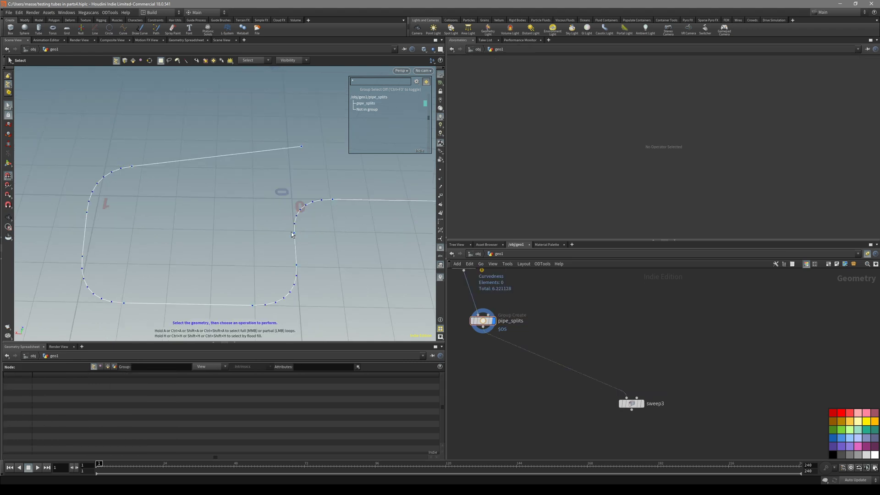
# Insert a PolyCut node between pipe_splits and the Sweep node and display its result.
pyautogui.press('Tab')
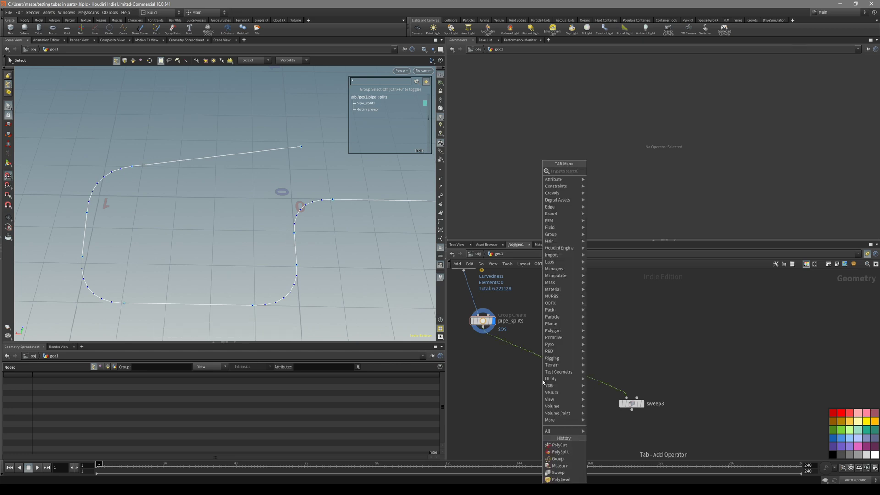
pyautogui.write('polycu')
pyautogui.click(599, 176)
pyautogui.click(530, 358)
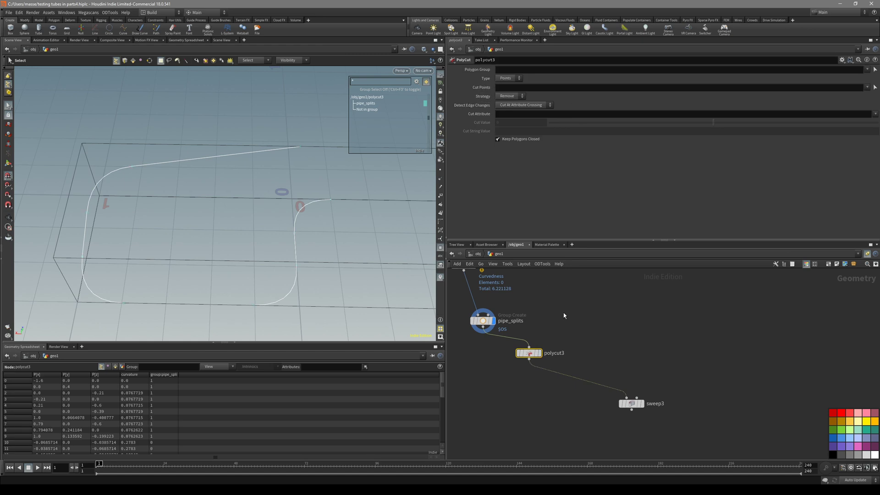
pyautogui.press('r')
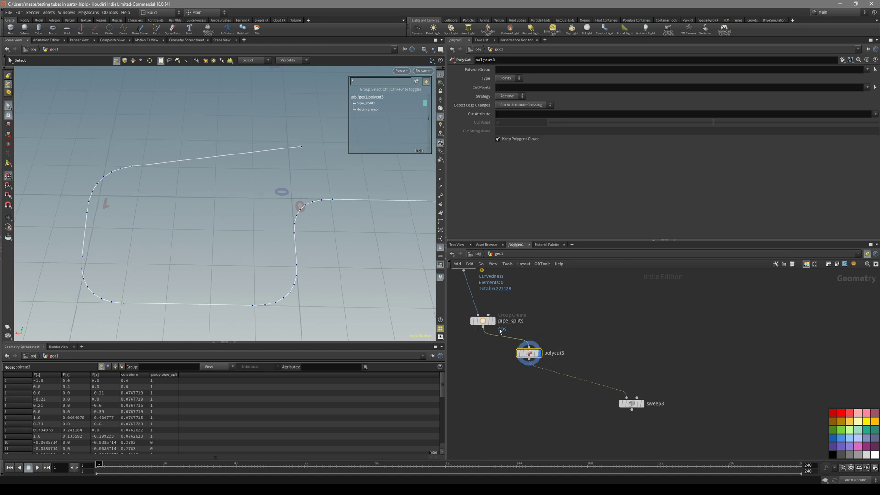
# Use the pipe_splits group as the PolyCut node's cut points and change its strategy to Cut.
pyautogui.click(867, 87)
pyautogui.click(862, 95)
pyautogui.press('space')
pyautogui.moveTo(321, 224); pyautogui.dragTo(271, 216)
pyautogui.click(512, 96)
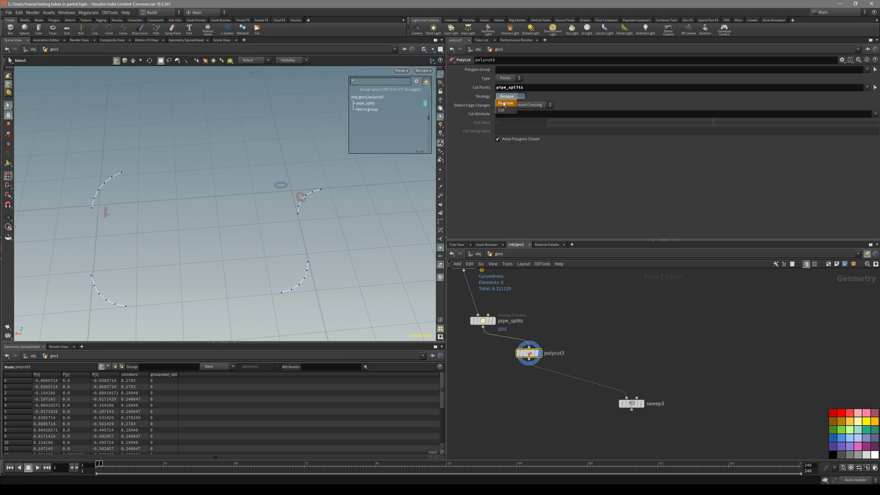
pyautogui.click(501, 110)
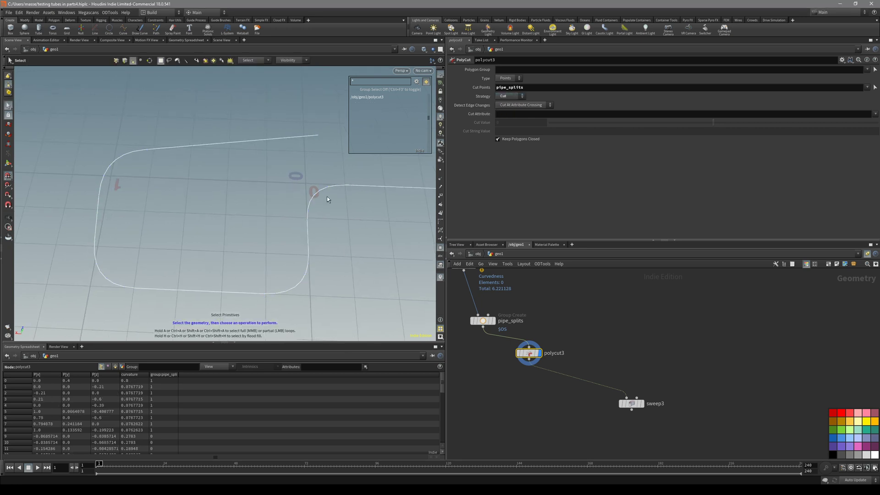
# Select individual segments of the cut curve in the viewport to check where it is split.
pyautogui.moveTo(379, 228); pyautogui.dragTo(320, 208)
pyautogui.click(260, 249)
pyautogui.click(201, 299)
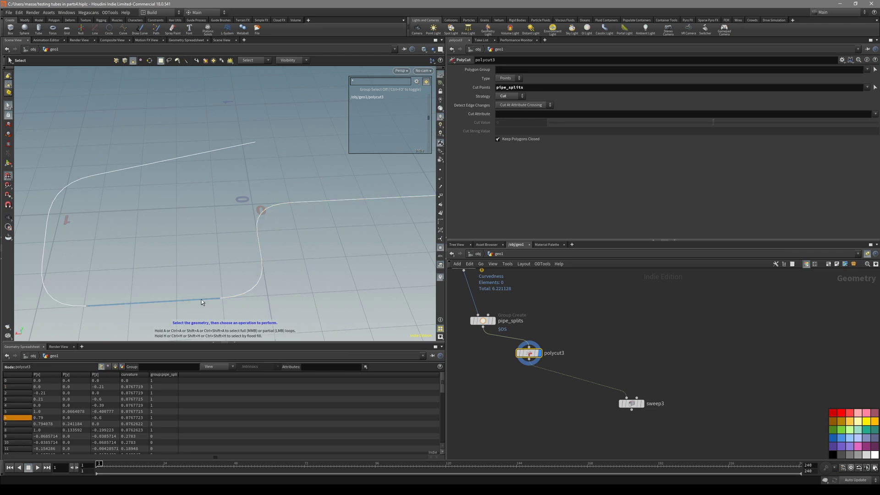
pyautogui.click(105, 173)
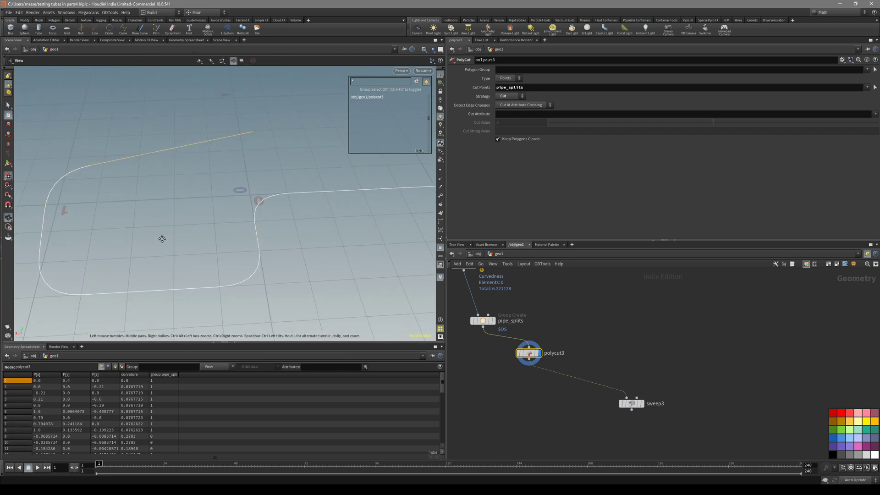
# Display the Sweep node and select several pipe pieces to check that they are separate.
pyautogui.click(642, 403)
pyautogui.moveTo(293, 257); pyautogui.dragTo(275, 220)
pyautogui.click(251, 249)
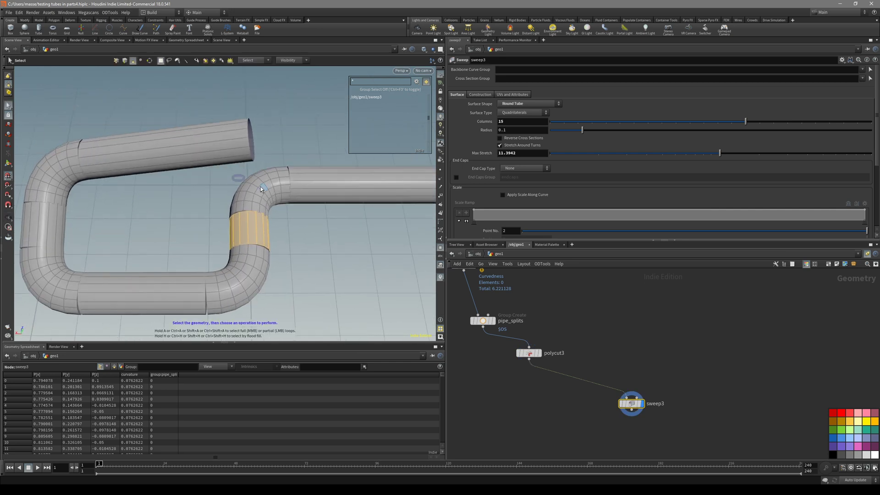
pyautogui.click(314, 183)
pyautogui.moveTo(314, 182); pyautogui.dragTo(229, 207)
pyautogui.click(220, 151)
pyautogui.click(192, 216)
# Move the Sweep node closer to the PolyCut node and add a For-Each Connected Piece block below it.
pyautogui.press('s')
pyautogui.scroll(-2, 570, 336)
pyautogui.moveTo(616, 362); pyautogui.dragTo(539, 358)
pyautogui.press('Tab')
pyautogui.write('c')
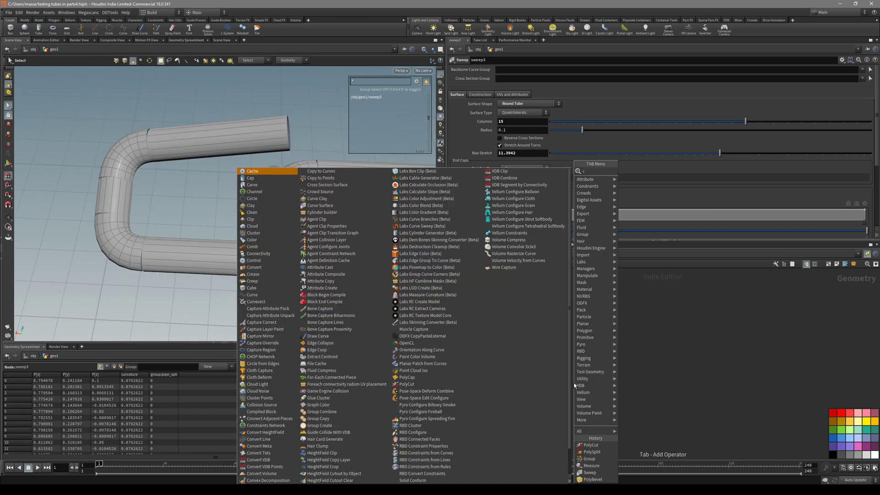
pyautogui.press('BackSpace')
pyautogui.write('for e')
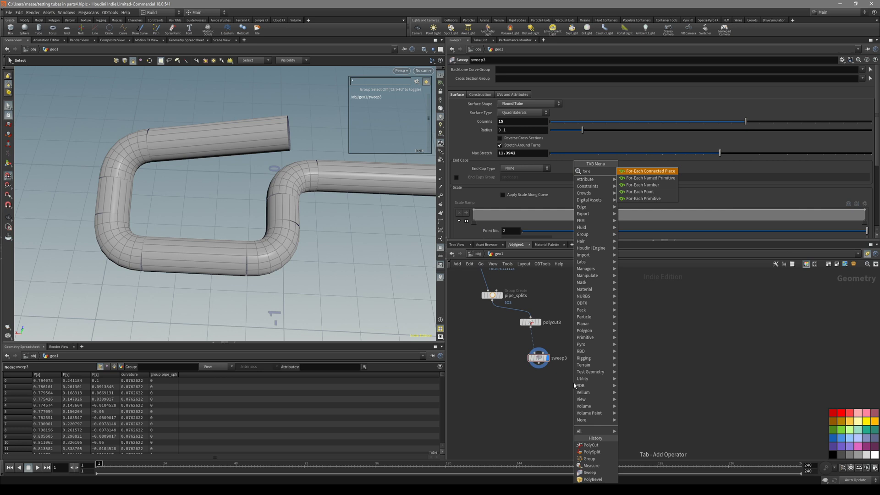
pyautogui.click(649, 171)
pyautogui.click(546, 422)
# Make room in the For-Each block and drop the Sweep node between its begin and end nodes.
pyautogui.moveTo(550, 388); pyautogui.dragTo(511, 346)
pyautogui.scroll(2, 540, 389)
pyautogui.moveTo(577, 444); pyautogui.dragTo(497, 402)
pyautogui.moveTo(568, 321); pyautogui.dragTo(571, 334, button='middle')
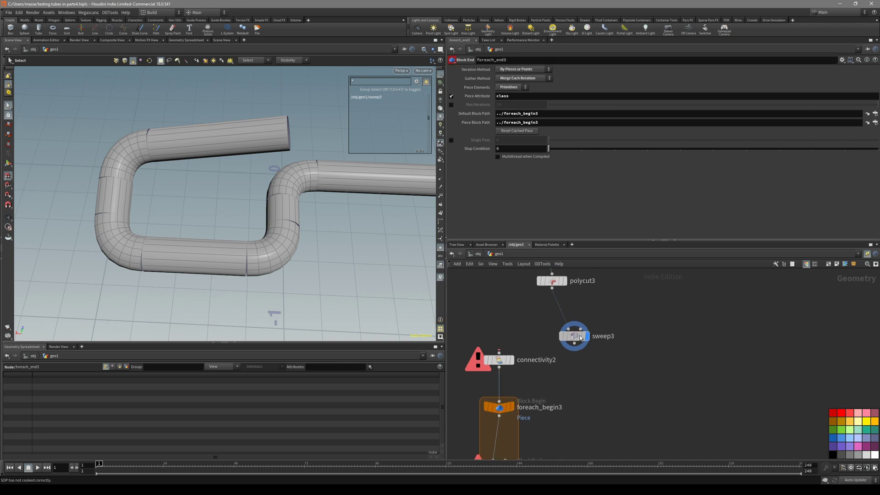
pyautogui.moveTo(570, 335); pyautogui.dragTo(617, 341)
pyautogui.moveTo(614, 395); pyautogui.dragTo(612, 357, button='middle')
pyautogui.moveTo(504, 423); pyautogui.dragTo(501, 393, button='middle')
pyautogui.scroll(-3, 527, 388)
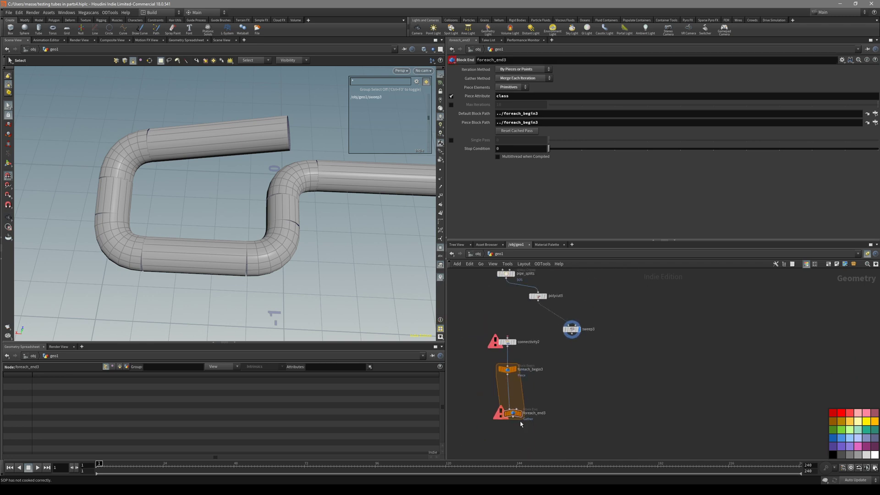
pyautogui.moveTo(505, 408); pyautogui.dragTo(546, 441)
pyautogui.moveTo(575, 331); pyautogui.dragTo(527, 404)
# Connect the PolyCut output to the Connectivity node and display the Connectivity node.
pyautogui.scroll(3, 570, 385)
pyautogui.click(573, 326)
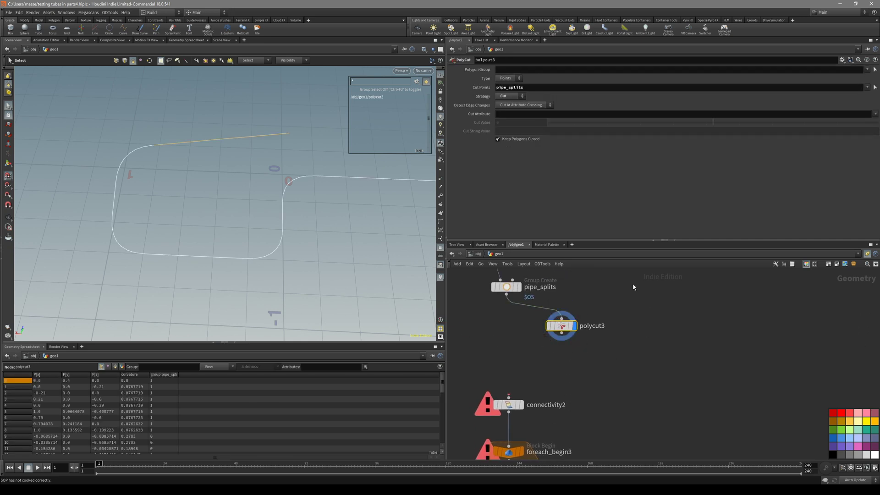
pyautogui.click(522, 395)
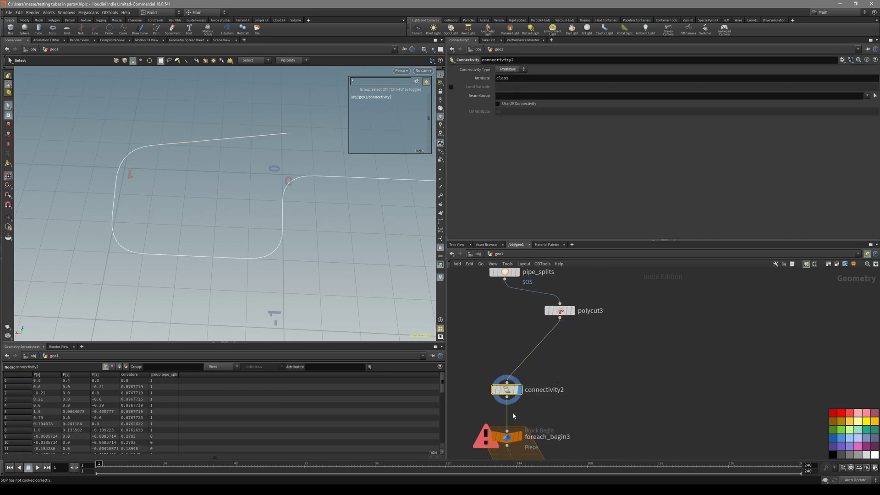
pyautogui.moveTo(522, 395); pyautogui.dragTo(488, 313, button='middle')
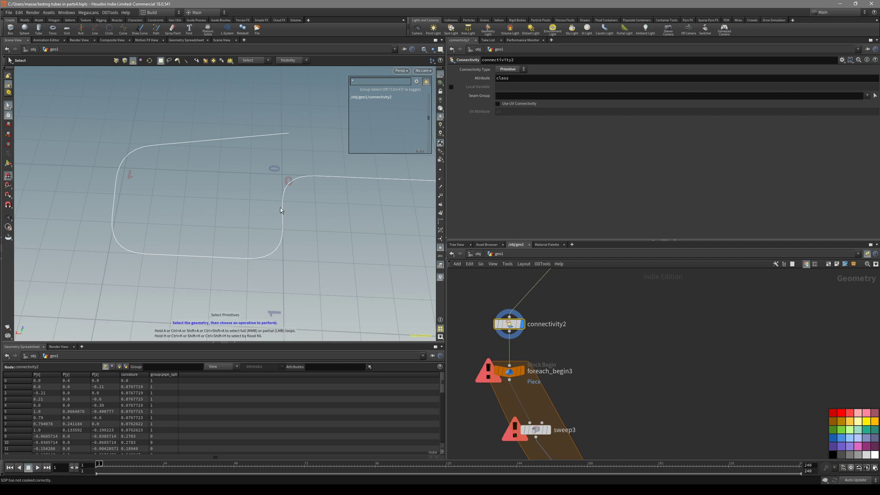
# Examine the Connectivity node's class attribute per primitive in the geometry spreadsheet.
pyautogui.scroll(-2, 404, 407)
pyautogui.moveTo(444, 393); pyautogui.dragTo(443, 385)
pyautogui.click(119, 367)
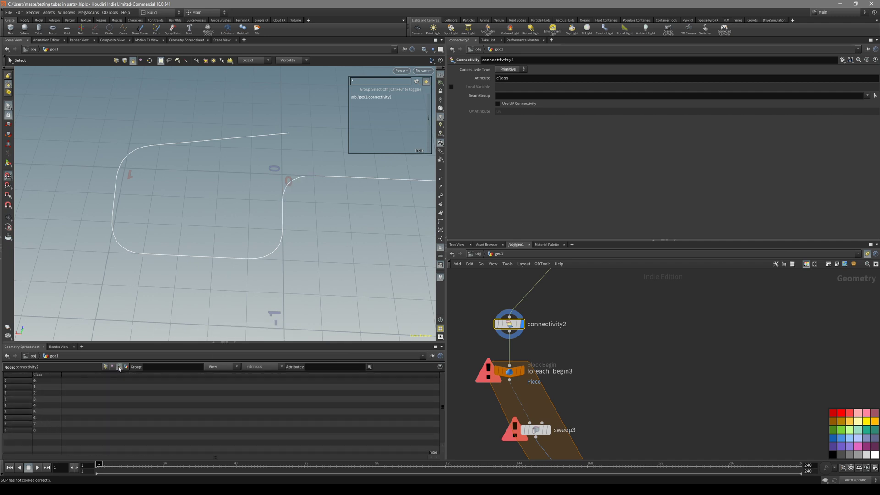
# Create a meta import node from the For-Each begin node, space the loop nodes apart, and display the Sweep node.
pyautogui.moveTo(544, 397); pyautogui.dragTo(547, 334, button='middle')
pyautogui.click(532, 388)
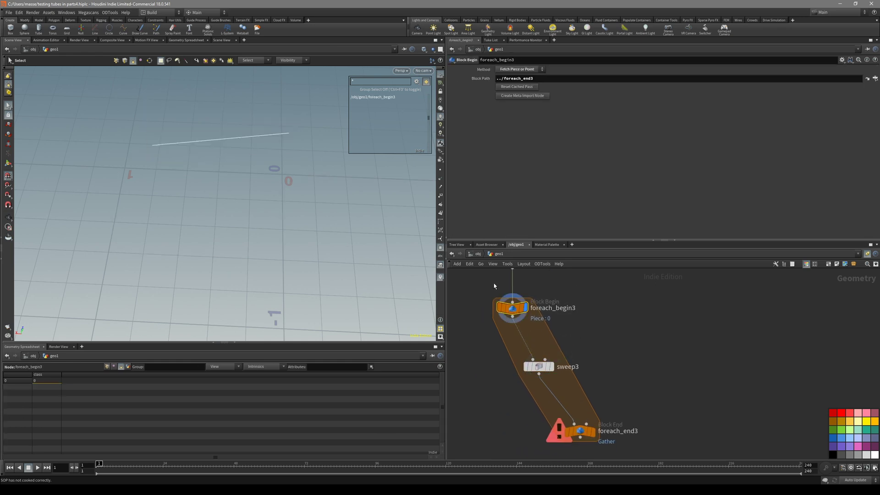
pyautogui.click(523, 96)
pyautogui.moveTo(602, 308); pyautogui.dragTo(642, 313)
pyautogui.moveTo(533, 366); pyautogui.dragTo(469, 368)
pyautogui.click(487, 367)
# Enable single pass 0 on the For-Each end node and display the Sweep node for that piece.
pyautogui.keyDown('alt'); pyautogui.moveTo(293, 202); pyautogui.dragTo(321, 217); pyautogui.keyUp('alt')
pyautogui.moveTo(555, 441); pyautogui.dragTo(547, 410, button='middle')
pyautogui.click(587, 400)
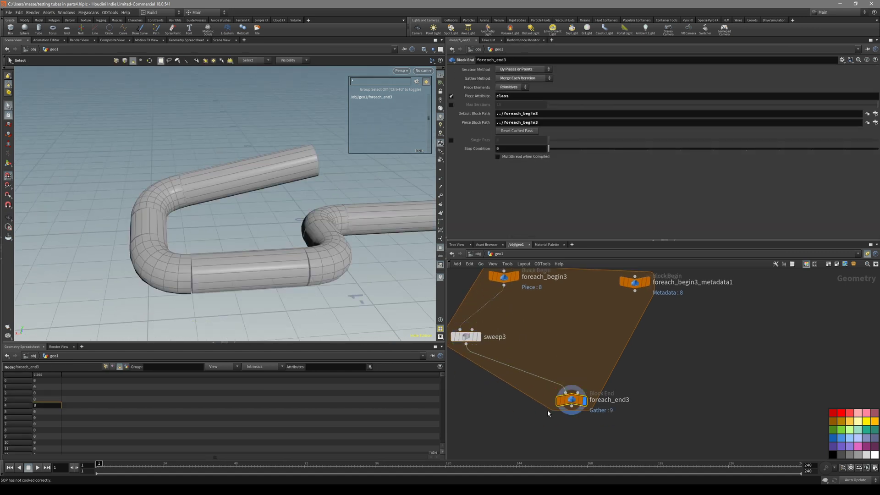
pyautogui.moveTo(573, 400); pyautogui.dragTo(579, 429)
pyautogui.click(451, 139)
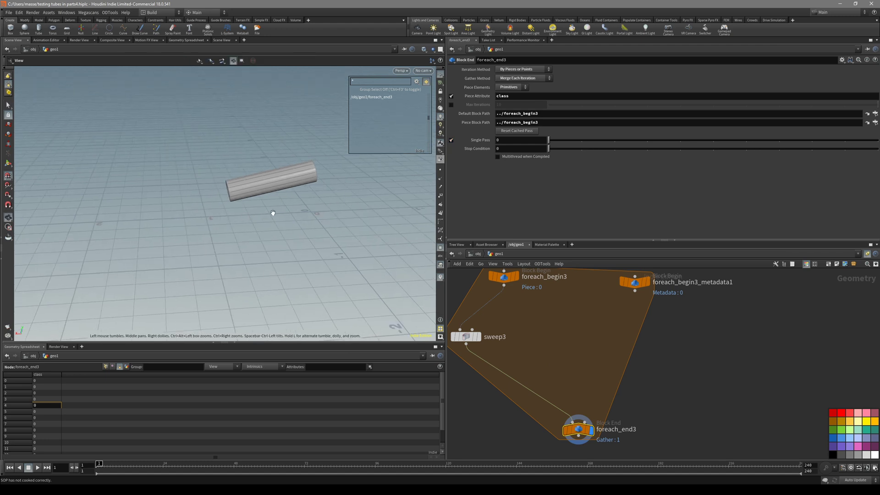
pyautogui.moveTo(551, 139)
pyautogui.mouseDown()
pyautogui.moveTo(813, 145)
pyautogui.moveTo(584, 148)
pyautogui.moveTo(820, 160)
pyautogui.moveTo(551, 147)
pyautogui.mouseUp()
pyautogui.click(466, 337)
pyautogui.moveTo(461, 362); pyautogui.dragTo(463, 382, button='middle')
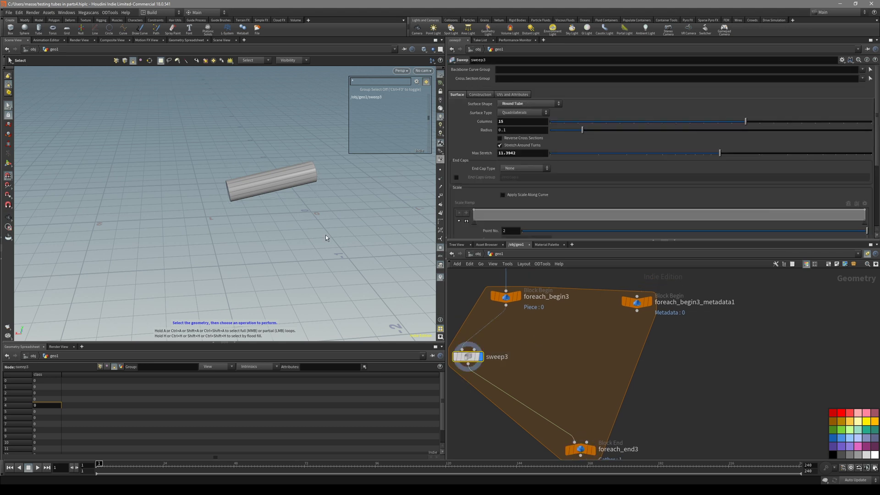
# Switch to the UV view and enable Compute UVs on the Sweep node.
pyautogui.hotkey('space', '5')
pyautogui.click(512, 95)
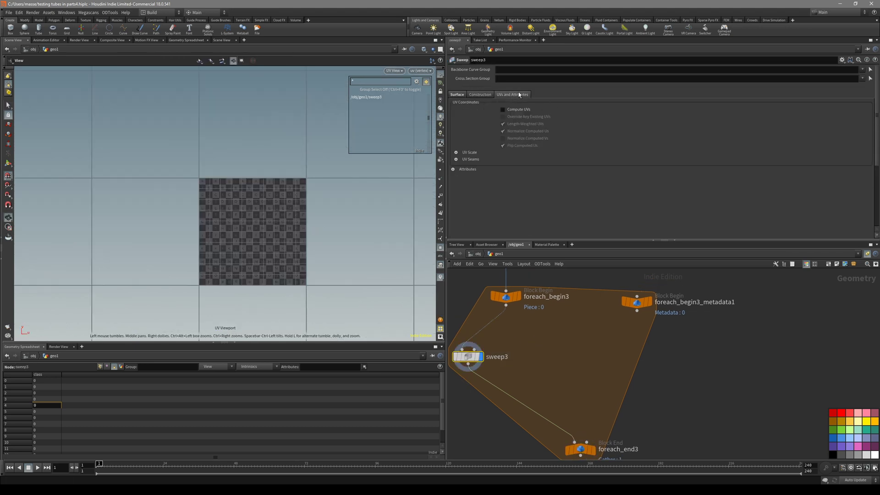
pyautogui.scroll(3, 289, 250)
pyautogui.press('s')
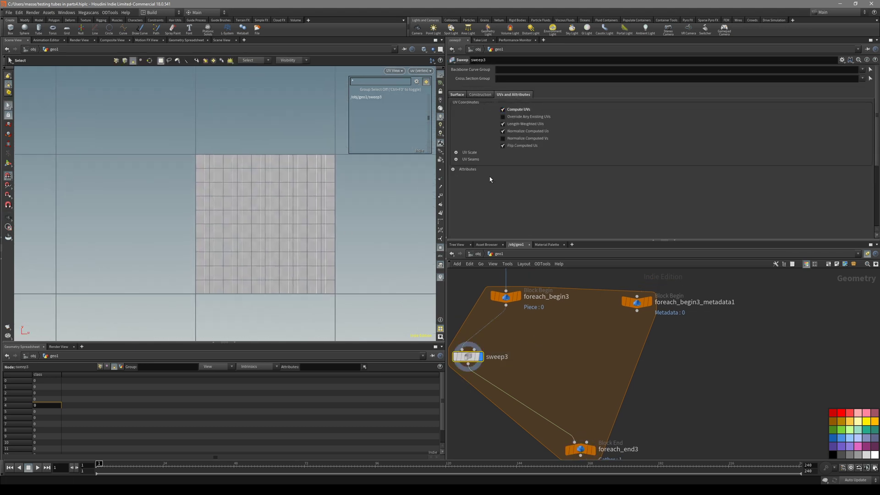
# Display the For-Each end node and turn off Single Pass to lay out the UVs of all pieces.
pyautogui.press('Escape')
pyautogui.moveTo(321, 260); pyautogui.dragTo(220, 293, button='middle')
pyautogui.press('s')
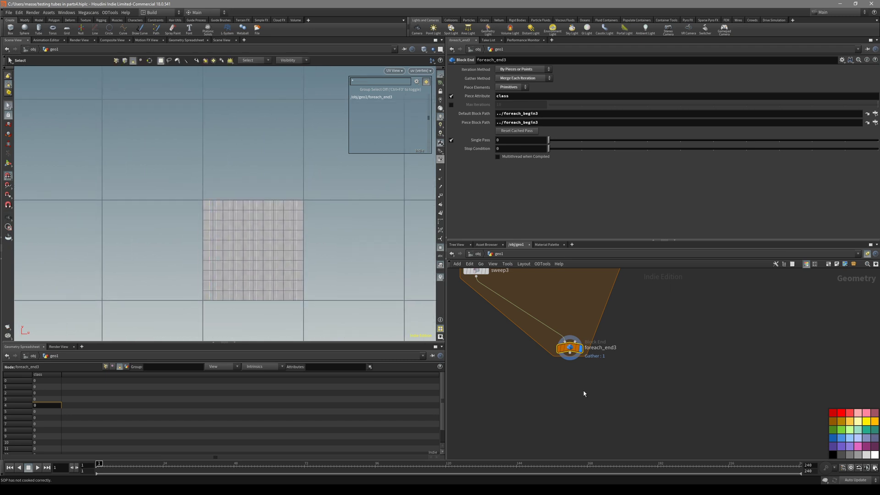
pyautogui.click(451, 140)
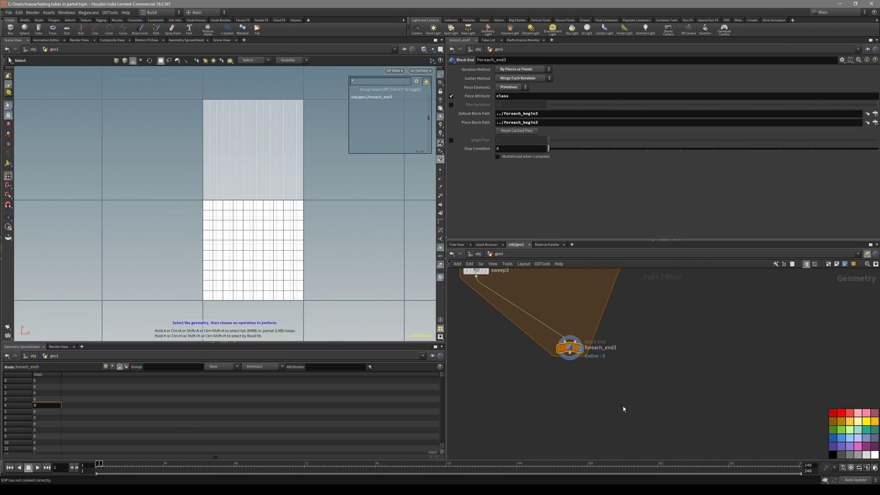
pyautogui.moveTo(336, 214); pyautogui.dragTo(307, 174, button='middle')
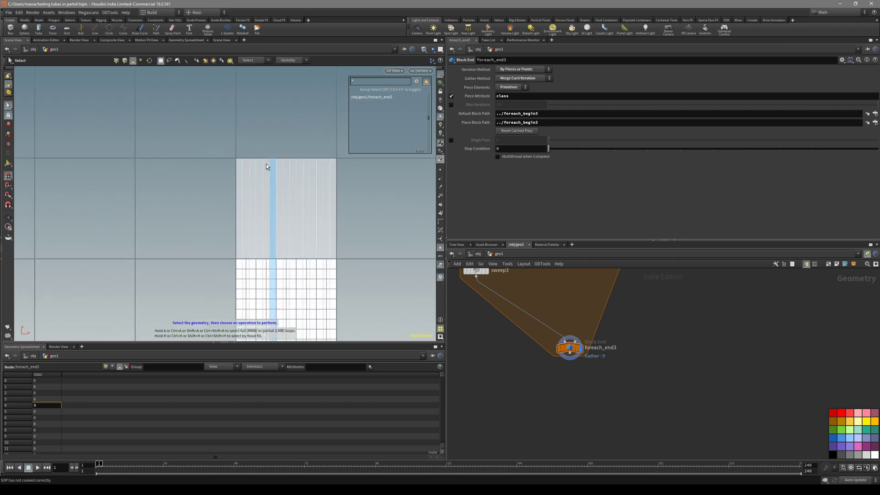
pyautogui.press('Escape')
pyautogui.moveTo(242, 155); pyautogui.dragTo(235, 193, button='middle')
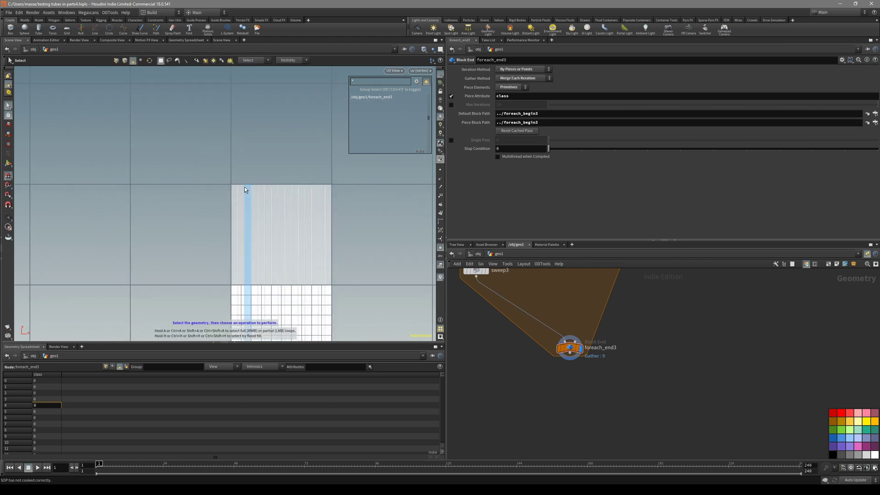
pyautogui.scroll(-2, 280, 261)
pyautogui.moveTo(300, 317); pyautogui.dragTo(280, 261, button='middle')
pyautogui.scroll(1, 280, 260)
pyautogui.press('s')
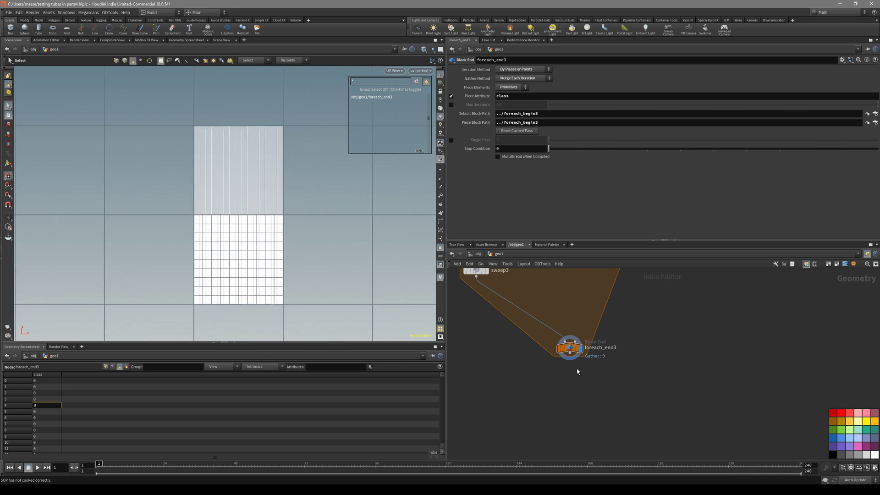
# Add a Labs UV Visualize node after the For-Each end node and show it in the perspective view.
pyautogui.press('Tab')
pyautogui.write('v uv')
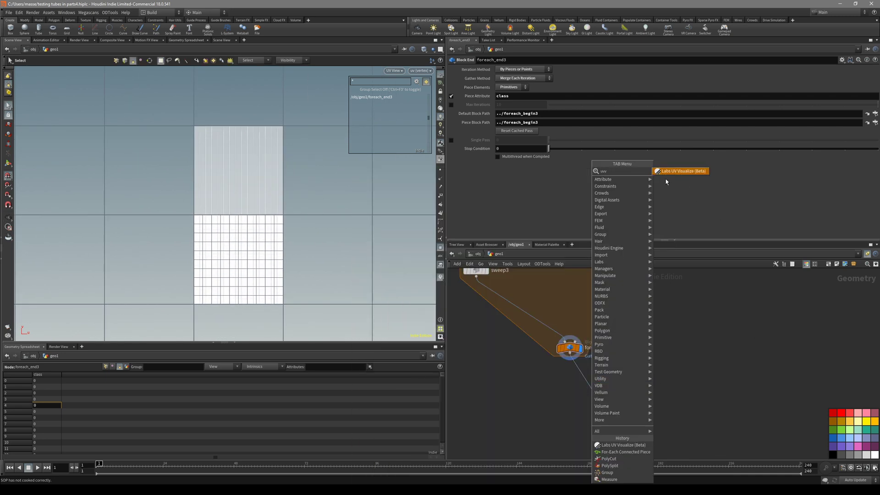
pyautogui.press('Return')
pyautogui.hotkey('space', '1')
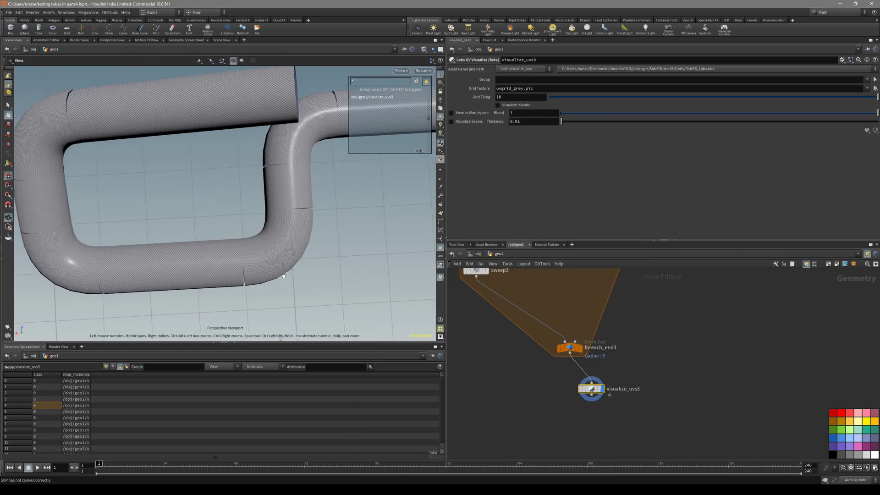
# Set the UV Visualize node's grid tiling to 1.98 and inspect the checker pattern on the pipe bends.
pyautogui.moveTo(752, 98); pyautogui.dragTo(614, 97)
pyautogui.press('Escape')
pyautogui.moveTo(316, 203); pyautogui.dragTo(261, 257)
pyautogui.scroll(-3, 237, 247)
pyautogui.press('s')
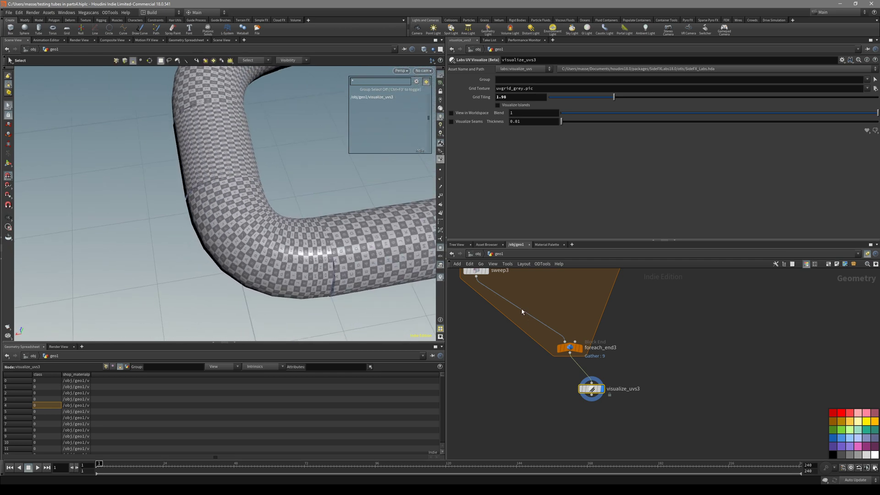
# Turn off Snap V to Nearest Tile Boundary in the Sweep node's UV seam settings.
pyautogui.moveTo(526, 315); pyautogui.dragTo(528, 364, button='middle')
pyautogui.click(480, 339)
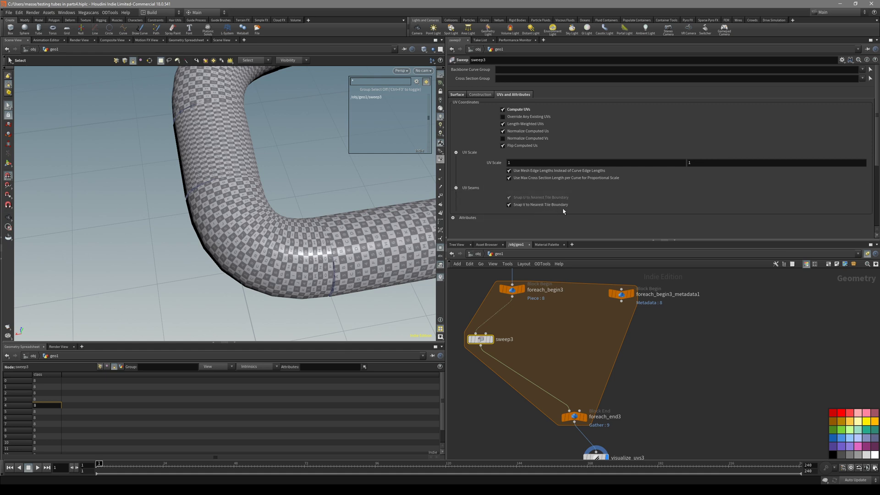
pyautogui.press('Escape')
pyautogui.moveTo(275, 234); pyautogui.dragTo(238, 224)
pyautogui.scroll(5, 238, 224)
pyautogui.press('s')
pyautogui.click(524, 207)
pyautogui.click(524, 208)
pyautogui.click(524, 206)
pyautogui.moveTo(275, 229); pyautogui.dragTo(286, 246)
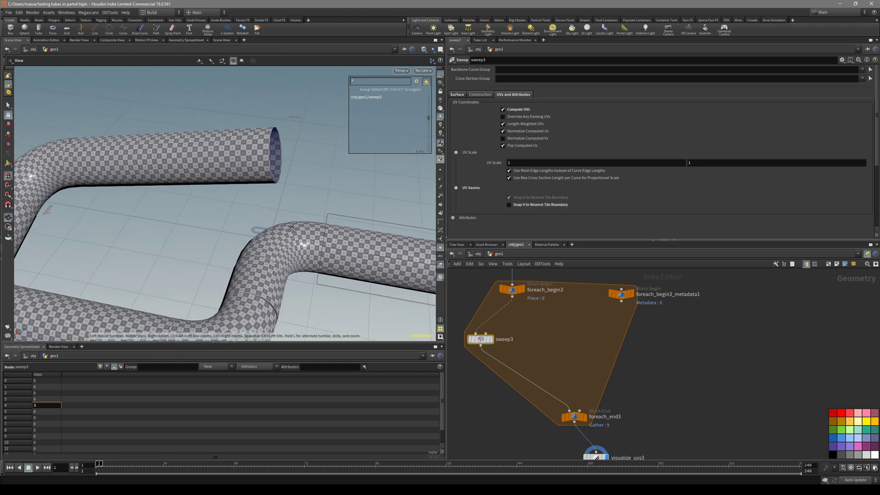
# Examine the UVs and shaded pipe at the For-Each end node, comparing it with the Sweep node's single piece.
pyautogui.hotkey('space', '5')
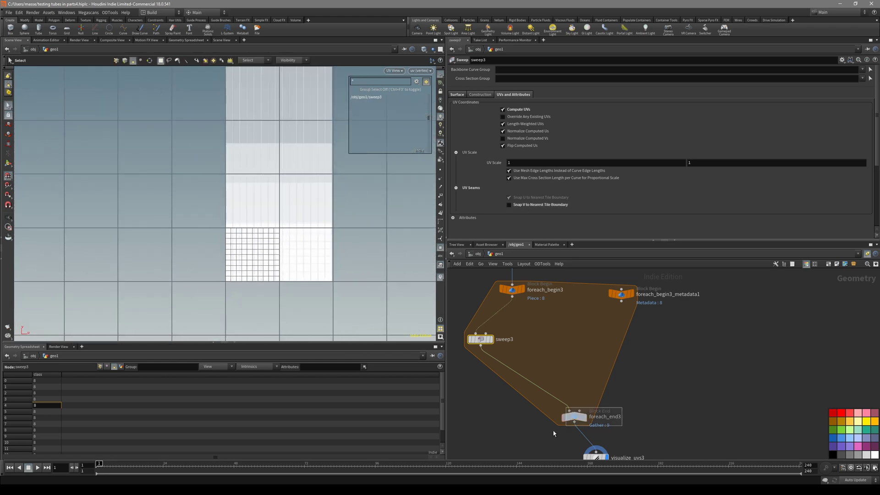
pyautogui.click(579, 416)
pyautogui.scroll(2, 324, 213)
pyautogui.hotkey('space', '1')
pyautogui.moveTo(290, 250); pyautogui.dragTo(391, 220)
pyautogui.press('s')
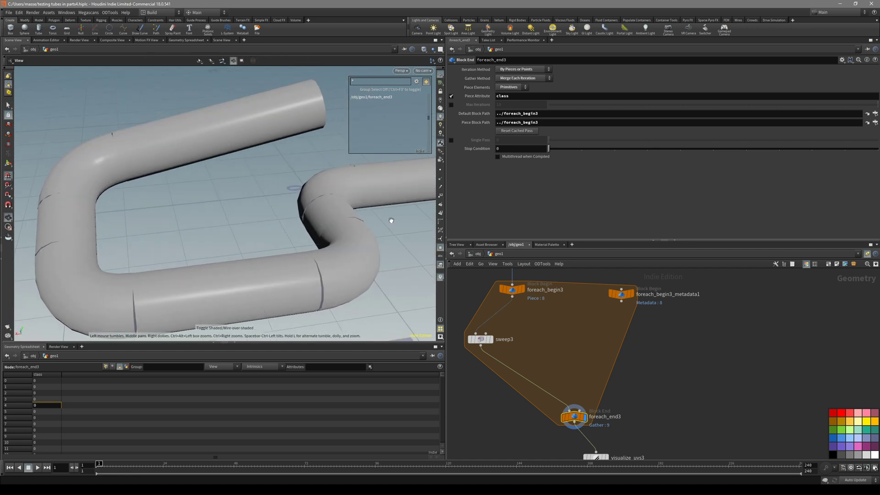
pyautogui.click(482, 340)
pyautogui.press('r')
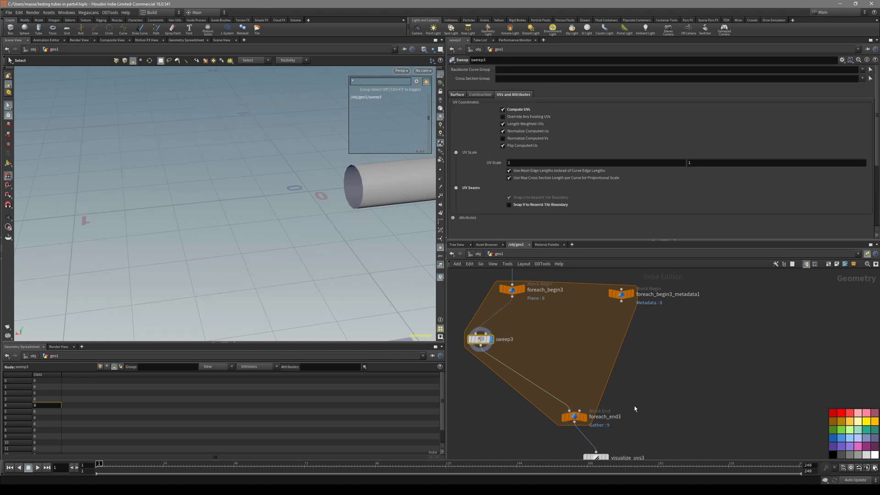
pyautogui.click(574, 416)
pyautogui.press('r')
# Try a Roll value of 1 on the Sweep node.
pyautogui.click(480, 340)
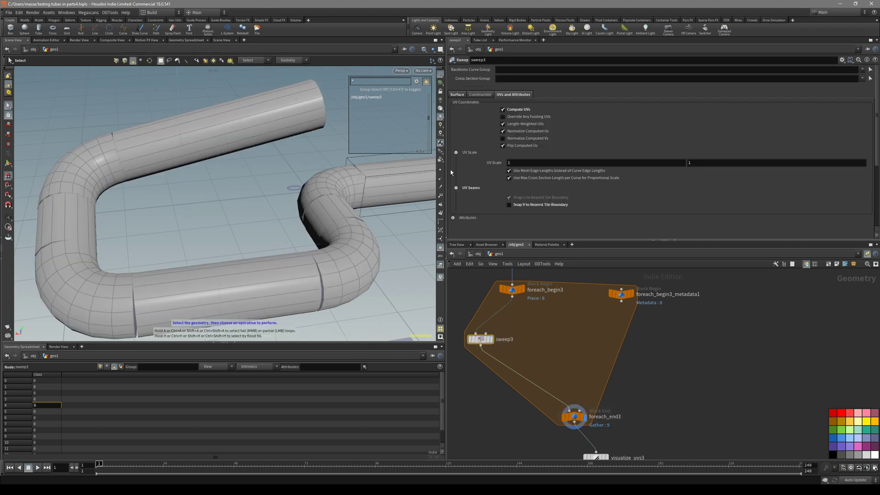
pyautogui.scroll(-5, 565, 202)
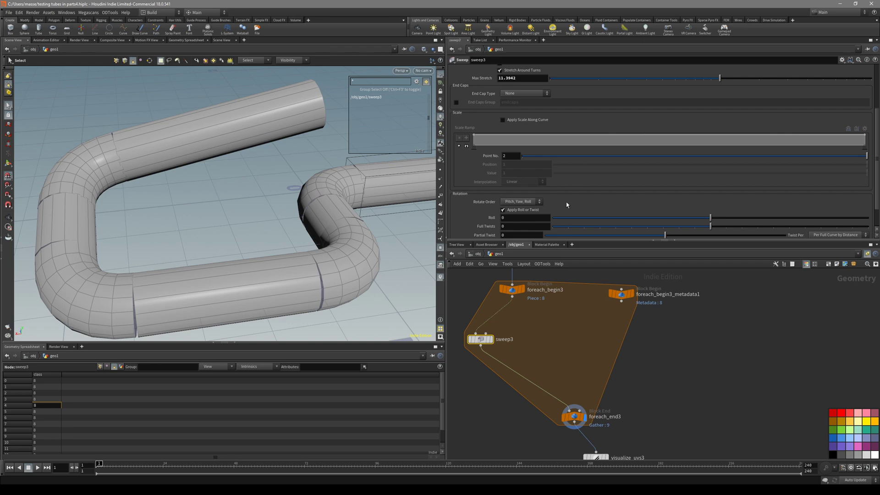
pyautogui.moveTo(711, 218); pyautogui.dragTo(727, 223)
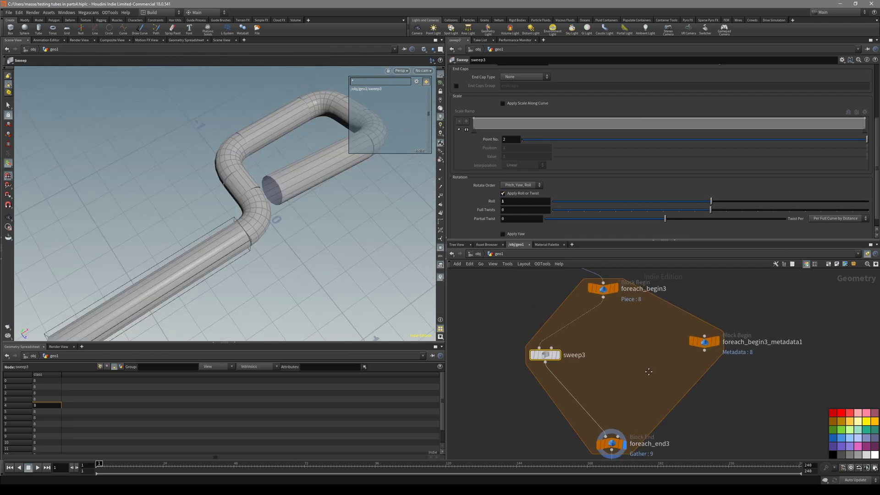
# Examine the For-Each metadata node's detail attributes in the geometry spreadsheet and redisplay the For-Each end node.
pyautogui.click(683, 336)
pyautogui.click(138, 367)
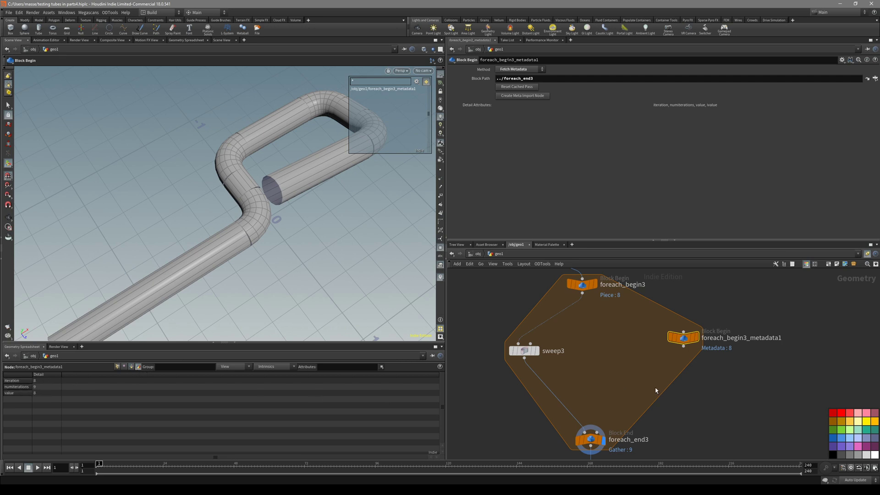
pyautogui.click(524, 351)
pyautogui.moveTo(623, 363); pyautogui.dragTo(648, 373, button='middle')
pyautogui.press('r')
pyautogui.click(628, 451)
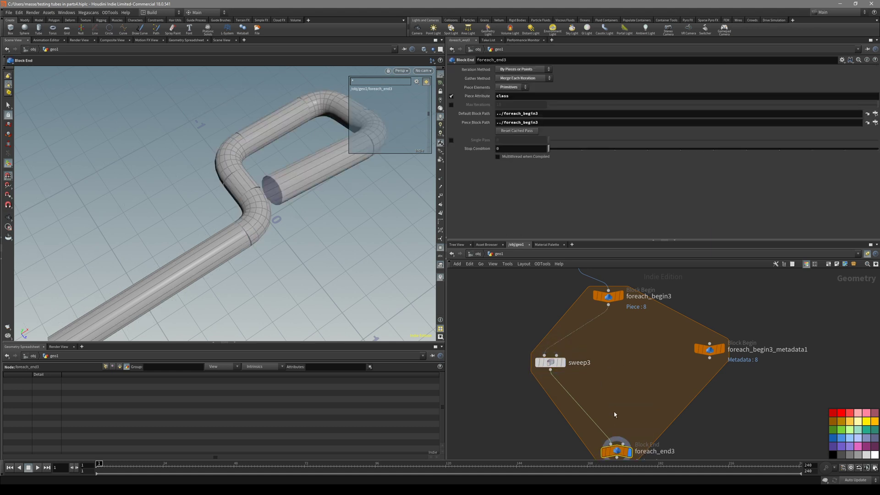
# Set the Sweep node's Roll to the expression detail('../foreach_begin3_metadata1/','iteration',0).
pyautogui.write('detail')
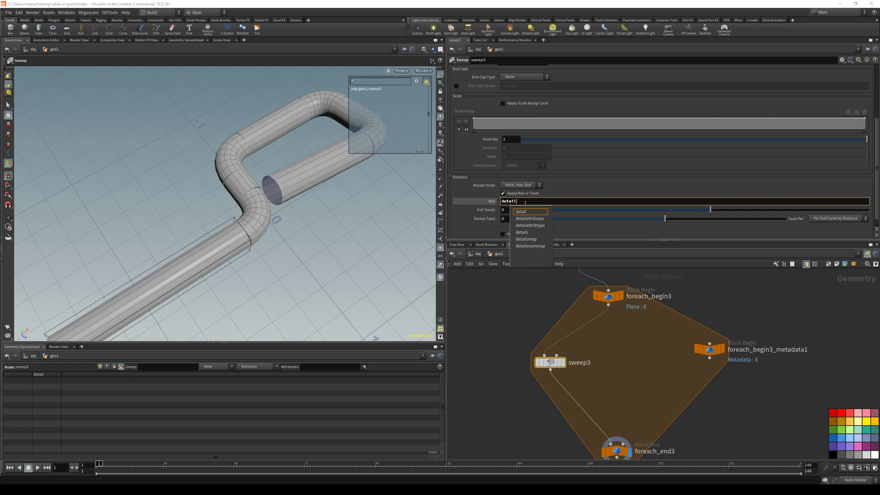
pyautogui.write('()')
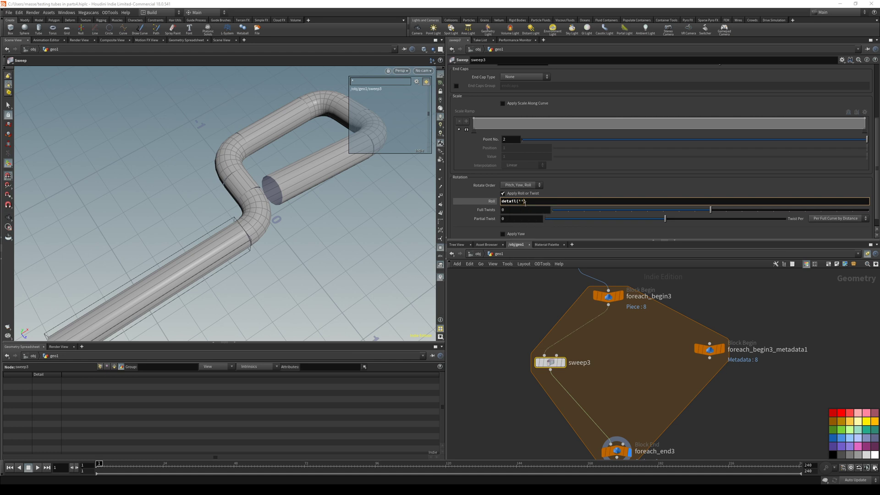
pyautogui.write('for')
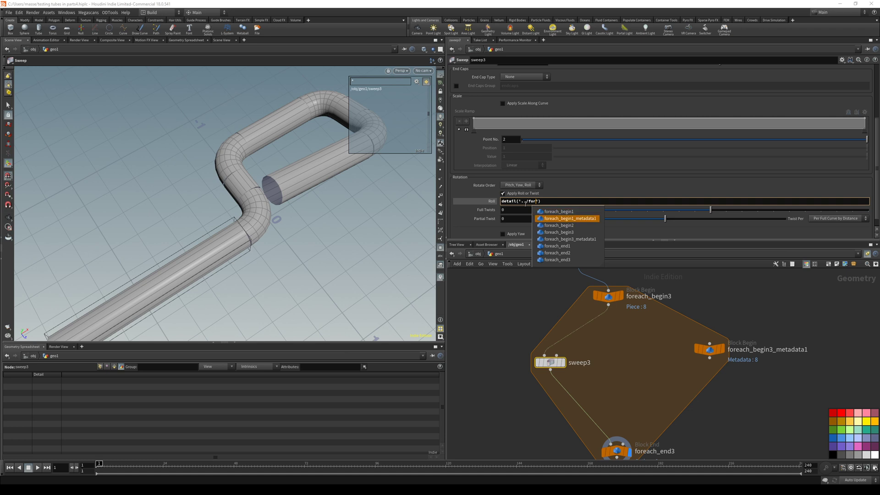
pyautogui.press('Down')
pyautogui.press('Down')
pyautogui.press('Down')
pyautogui.press('Return')
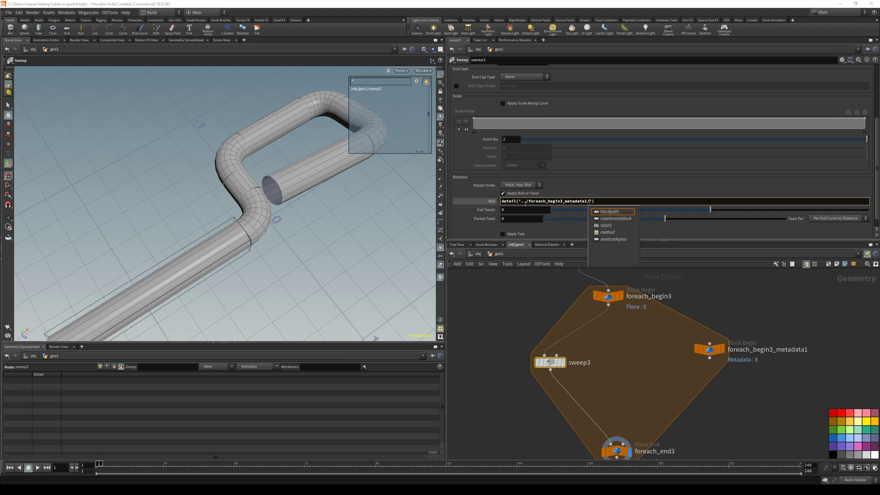
pyautogui.write(",'iterati")
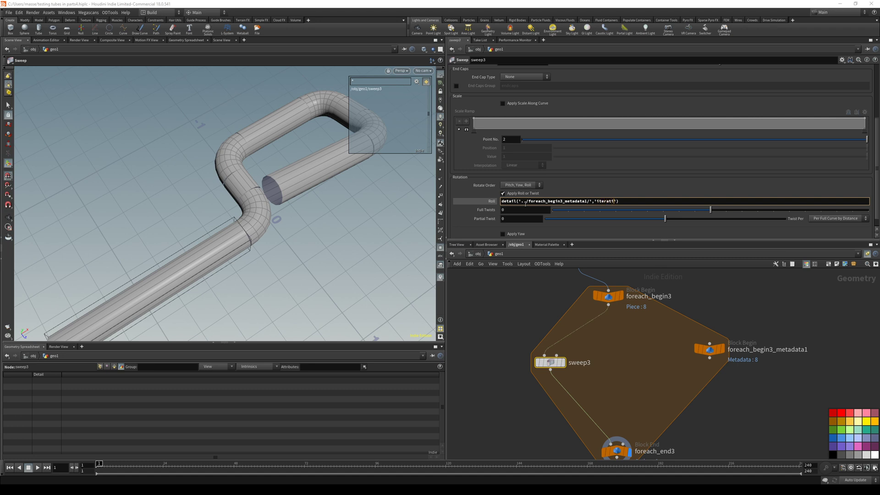
pyautogui.write('0')
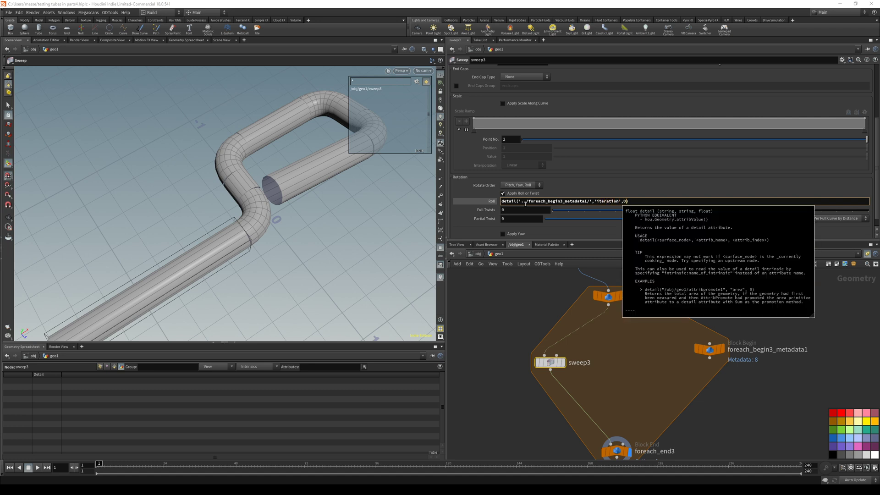
pyautogui.press('Return')
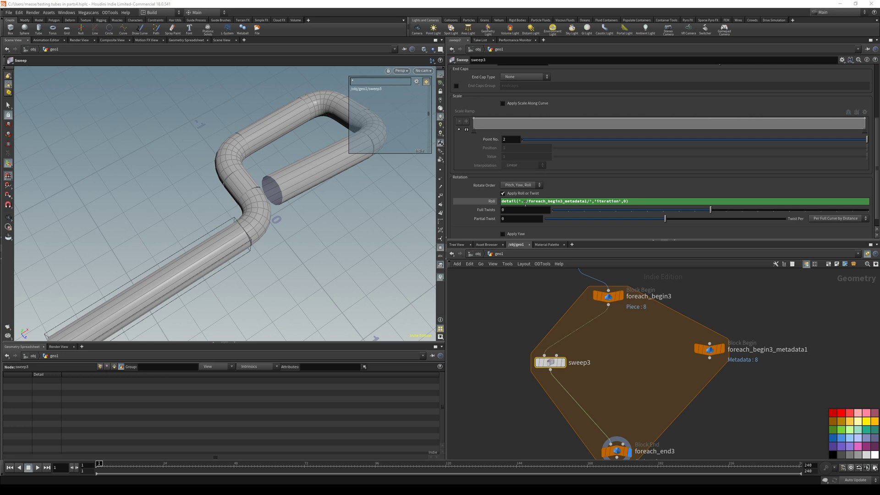
pyautogui.click(521, 203)
# Examine the rolled pipe pieces at the For-Each end node.
pyautogui.moveTo(646, 419); pyautogui.dragTo(640, 396, button='middle')
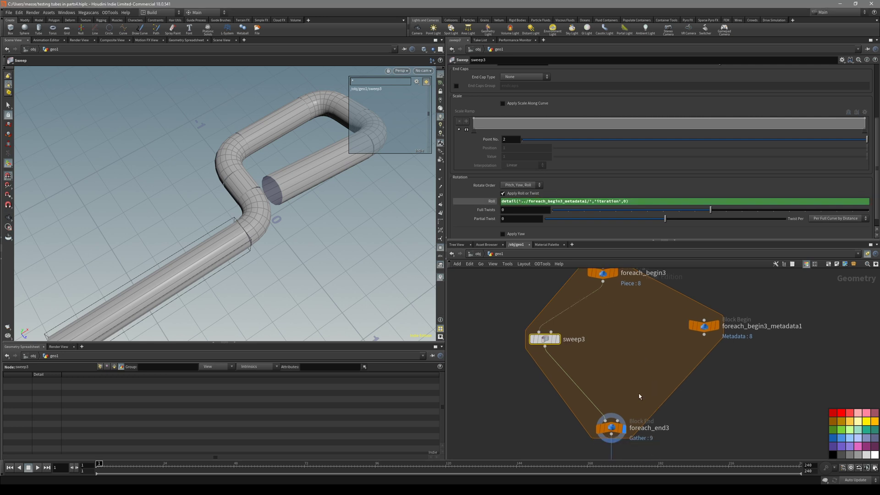
pyautogui.press('Escape')
pyautogui.moveTo(321, 247); pyautogui.dragTo(296, 260)
pyautogui.click(605, 428)
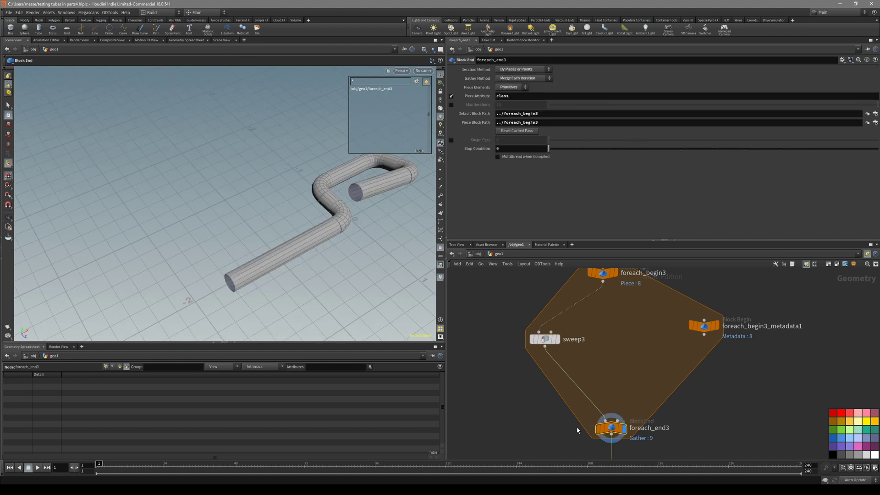
pyautogui.scroll(3, 581, 325)
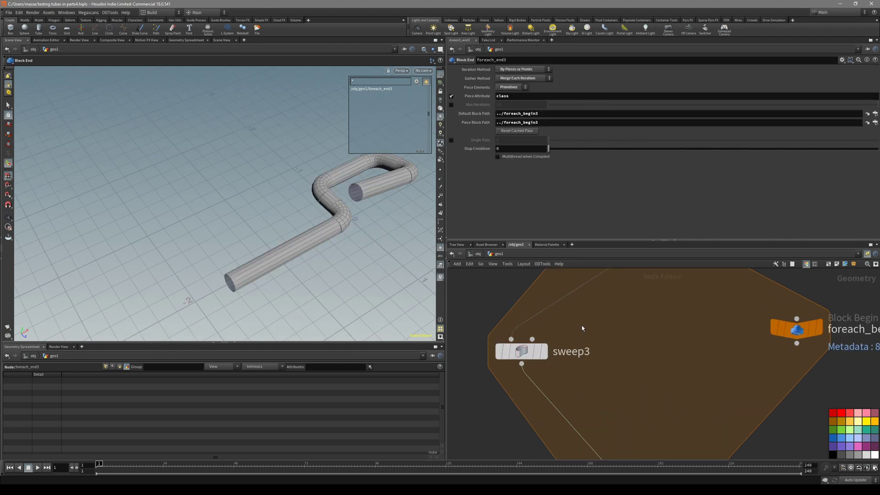
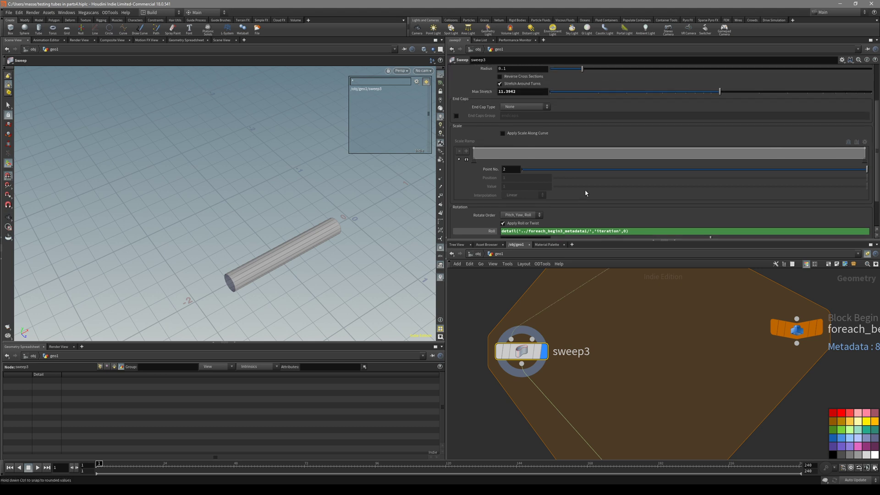
# Add a float parameter named random at the start of the Sweep node's parameter interface.
pyautogui.click(842, 60)
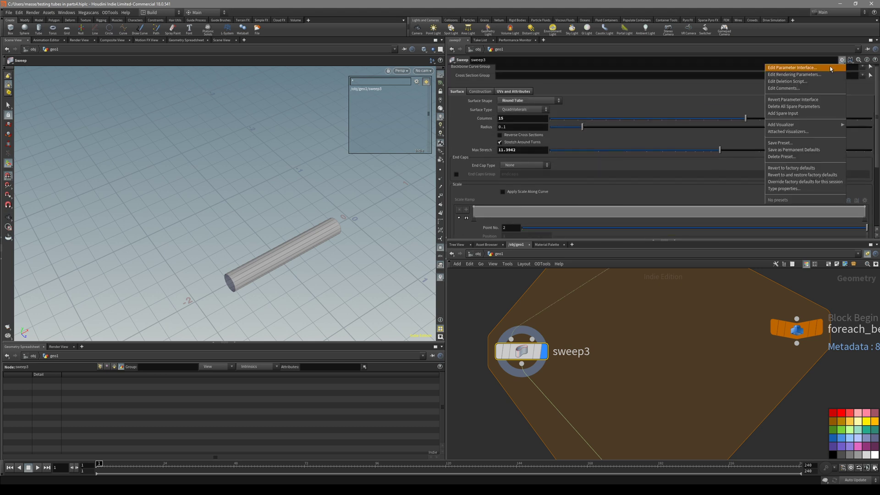
pyautogui.click(812, 69)
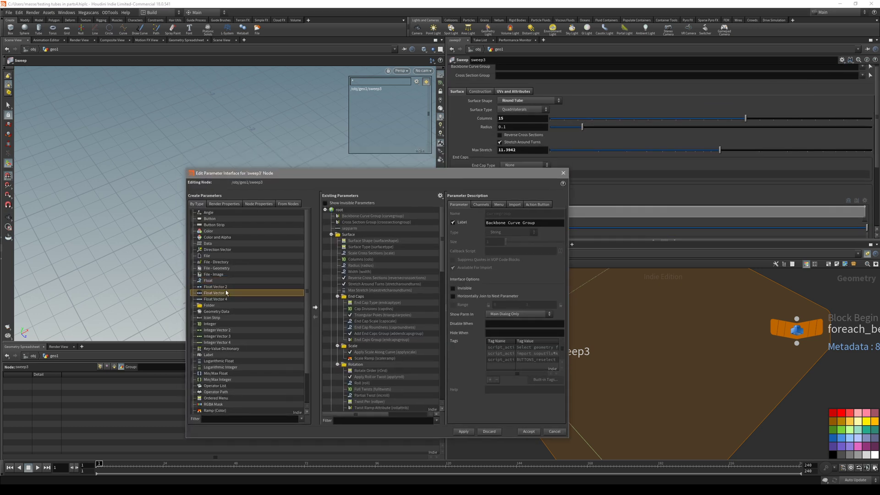
pyautogui.moveTo(203, 283); pyautogui.dragTo(348, 216)
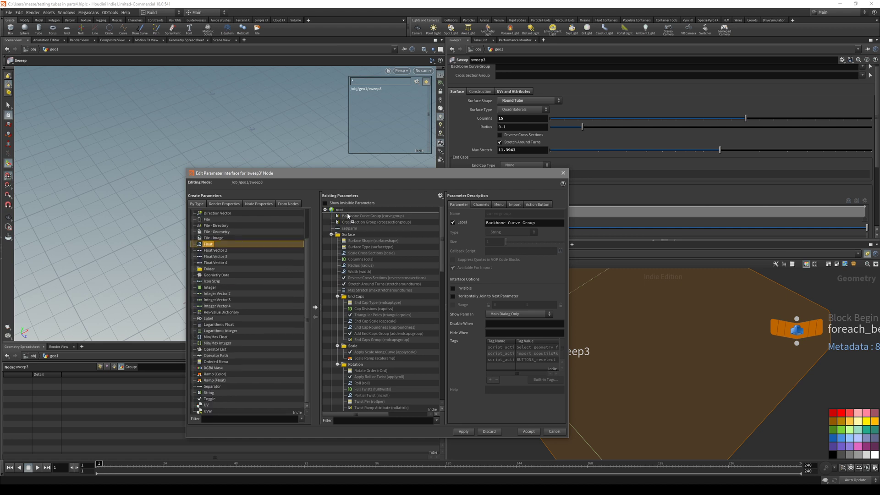
pyautogui.doubleClick(509, 214)
pyautogui.write('r')
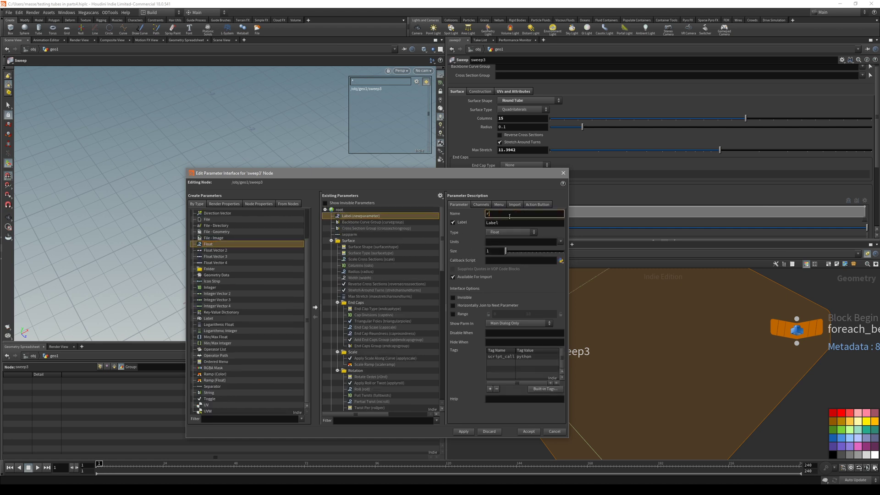
pyautogui.write('andom')
pyautogui.press('Return')
# Label the new float parameter Randomizer and accept the parameter interface changes.
pyautogui.doubleClick(509, 214)
pyautogui.hotkey('ctrl', 'c')
pyautogui.doubleClick(507, 223)
pyautogui.hotkey('ctrl', 'v')
pyautogui.doubleClick(506, 223)
pyautogui.write('Randomizer')
pyautogui.press('Return')
pyautogui.click(528, 432)
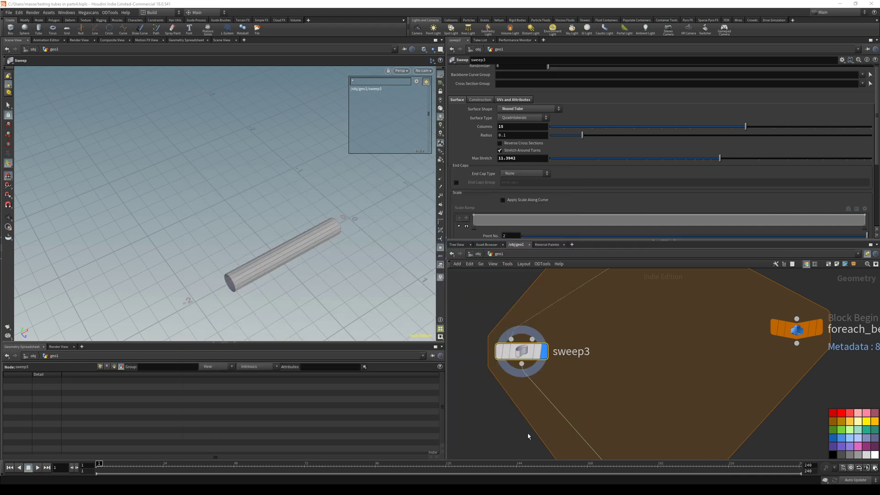
# Wrap the Sweep node's Roll expression in rand() so each iteration gets a random roll.
pyautogui.scroll(1, 561, 178)
pyautogui.scroll(-5, 561, 181)
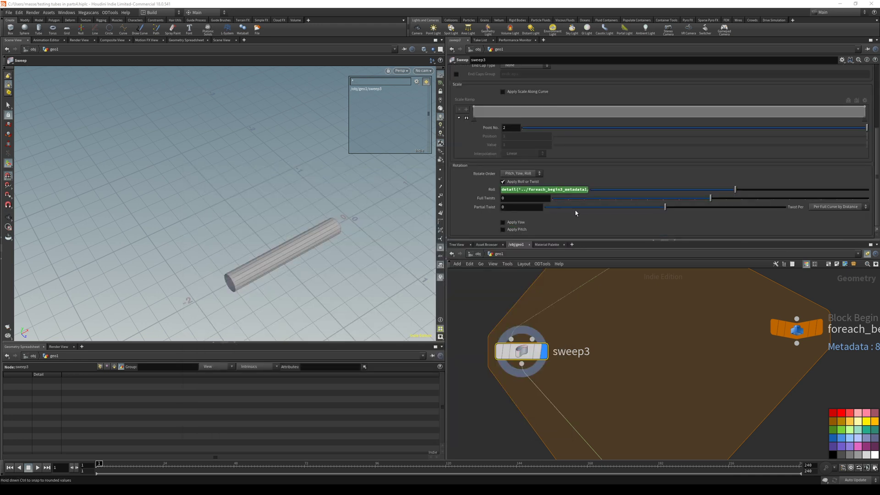
pyautogui.click(556, 190)
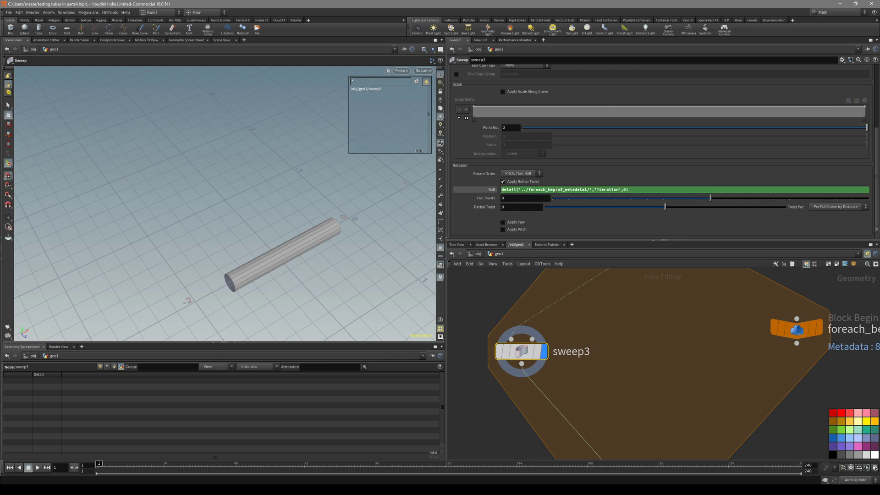
pyautogui.write('rand(')
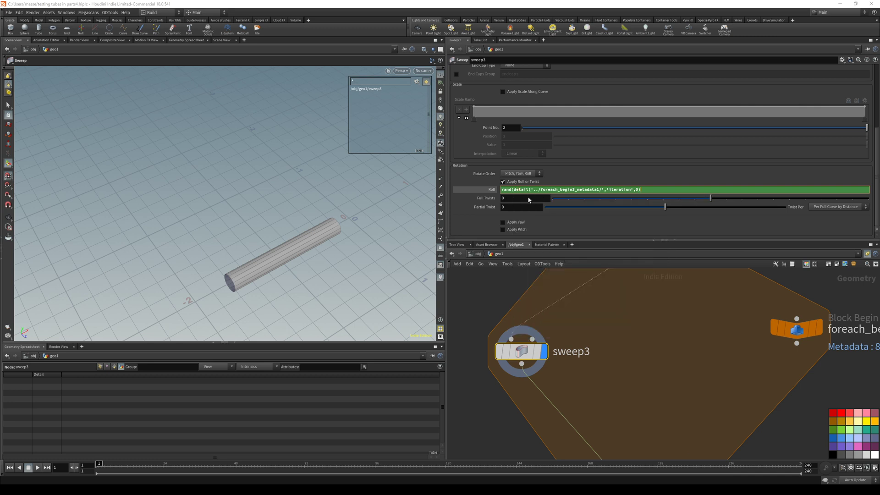
pyautogui.press('Return')
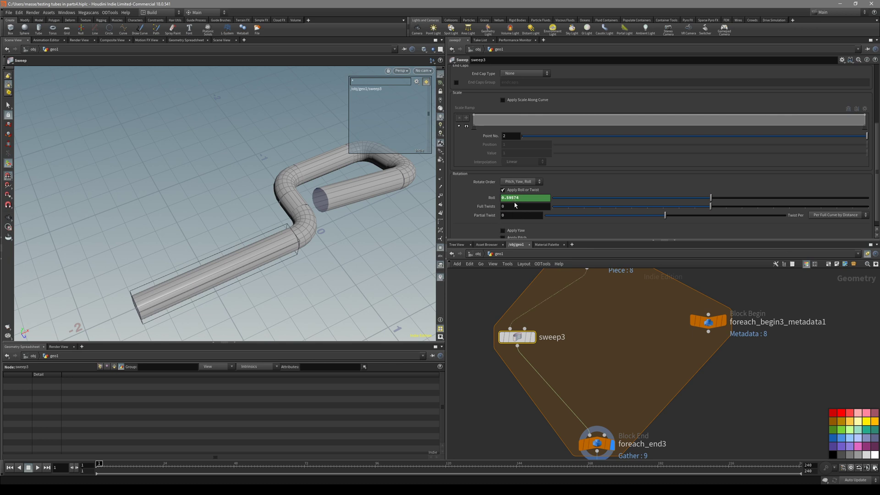
# Multiply the Sweep node's rand() Roll expression by 360 and check the seams between the pipe pieces.
pyautogui.keyDown('alt'); pyautogui.moveTo(358, 202); pyautogui.dragTo(344, 181); pyautogui.keyUp('alt')
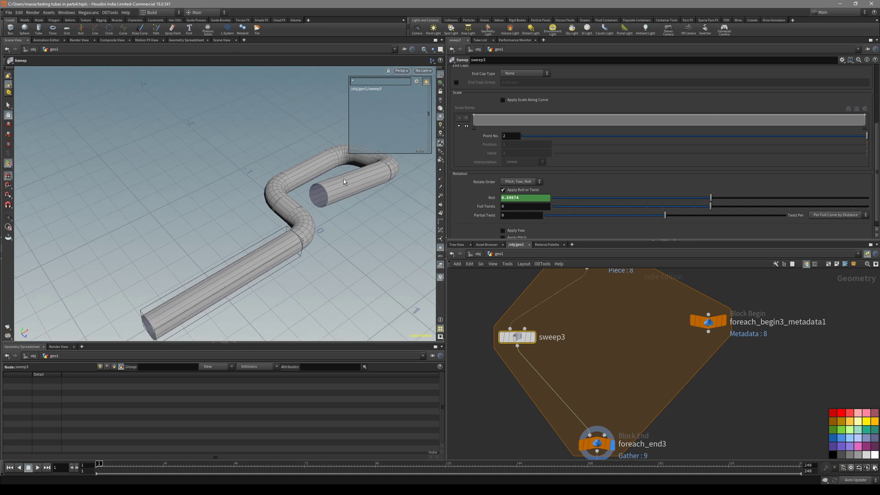
pyautogui.keyDown('alt'); pyautogui.moveTo(344, 182); pyautogui.dragTo(529, 210); pyautogui.keyUp('alt')
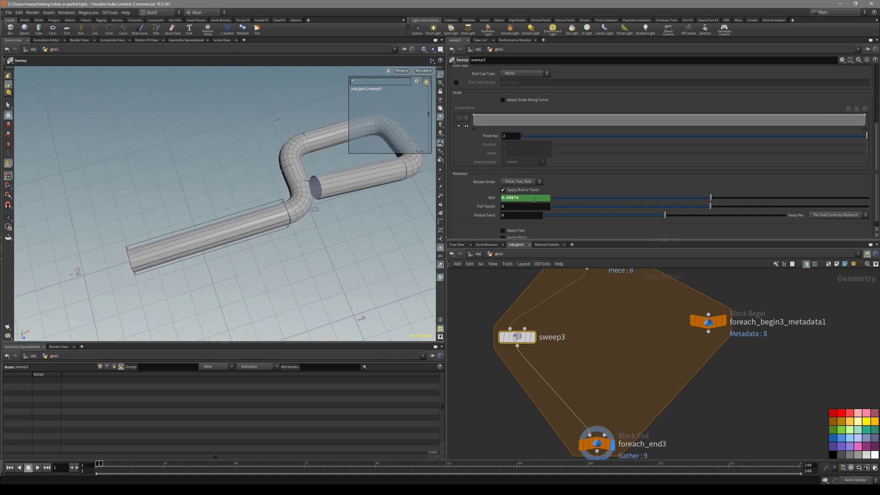
pyautogui.click(535, 200)
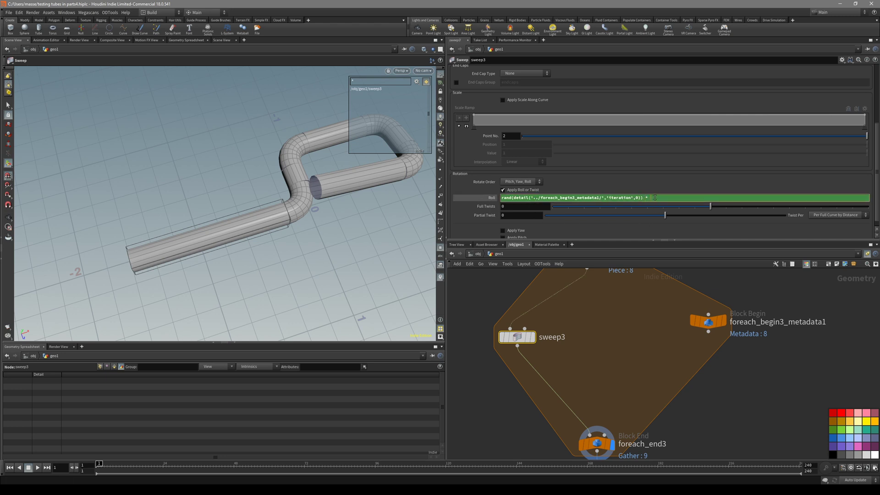
pyautogui.write('* 360')
pyautogui.press('Return')
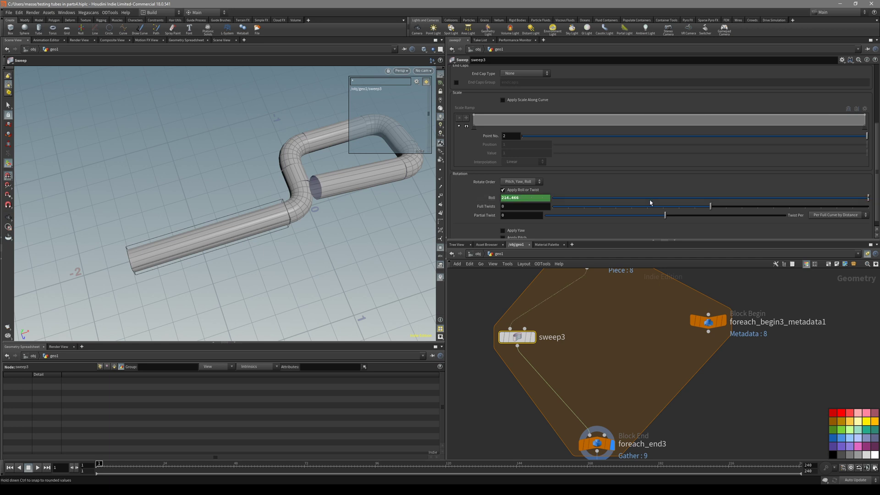
pyautogui.click(516, 201)
pyautogui.scroll(5, 551, 200)
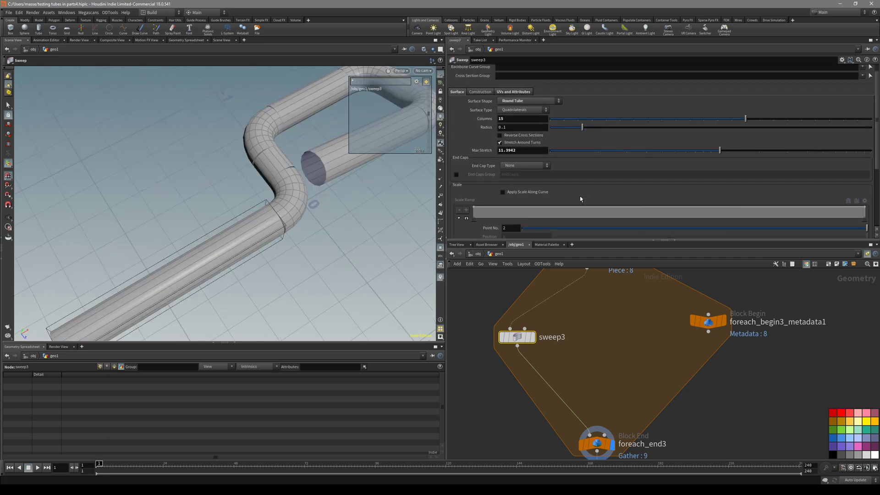
pyautogui.scroll(-4, 525, 220)
pyautogui.scroll(-1, 524, 222)
pyautogui.press('Escape')
pyautogui.moveTo(321, 186); pyautogui.dragTo(360, 195, button='middle')
pyautogui.press('Return')
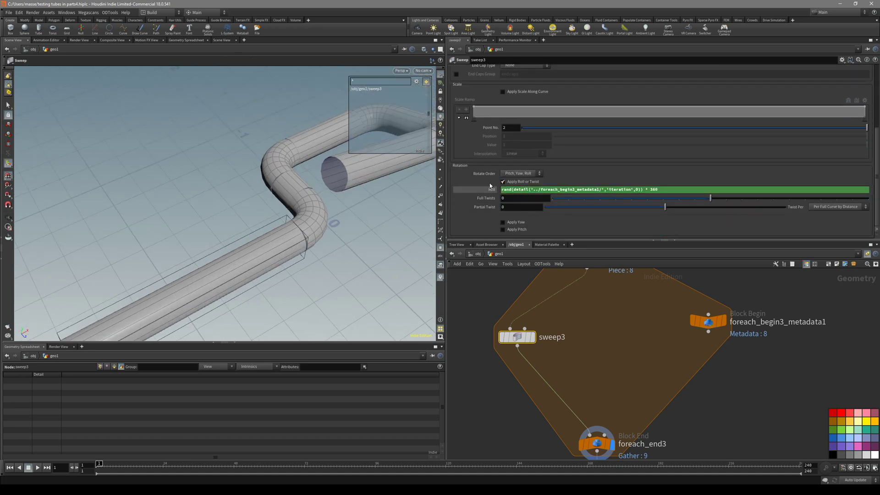
# Multiply the iteration value inside the Roll expression's rand() by ch('random').
pyautogui.scroll(5, 620, 164)
pyautogui.moveTo(567, 69); pyautogui.dragTo(581, 74)
pyautogui.scroll(-5, 620, 197)
pyautogui.click(513, 190)
pyautogui.write('(')
pyautogui.click(643, 190)
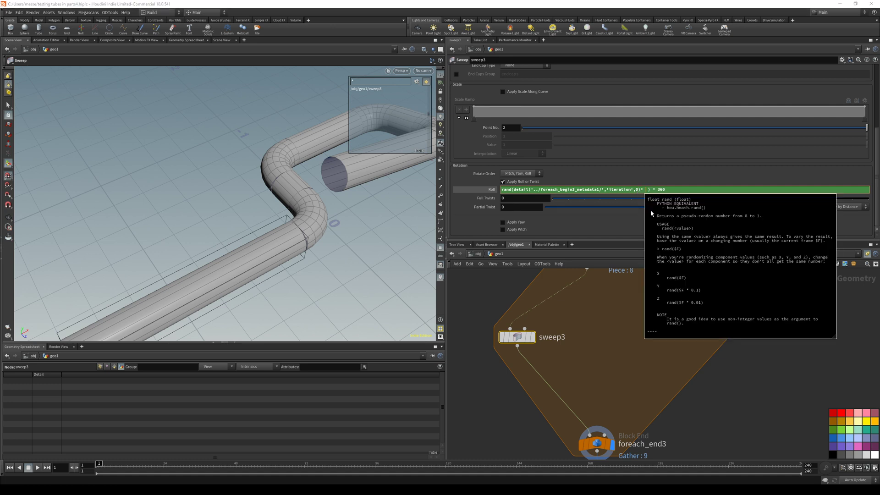
pyautogui.write('ch() ')
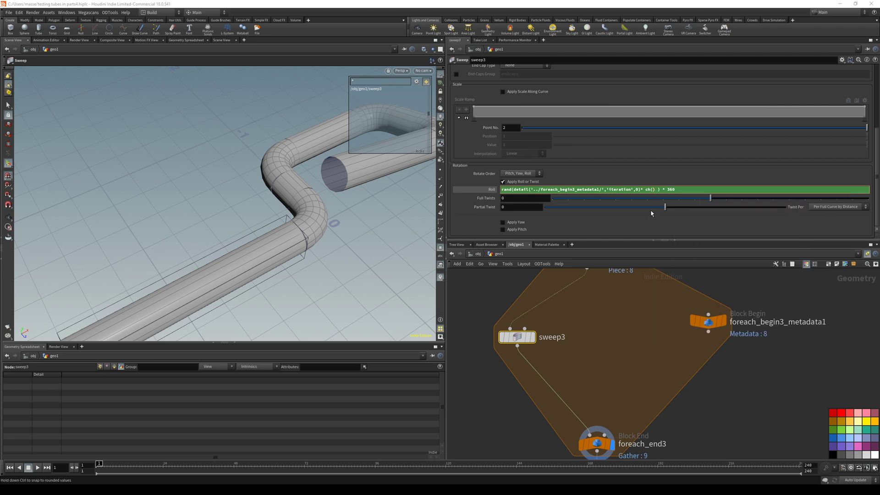
pyautogui.write("''random")
pyautogui.press('Return')
# Try several Randomizer values, including 2.08 and 3.11, while viewing the rolled pipe pieces.
pyautogui.scroll(8, 544, 180)
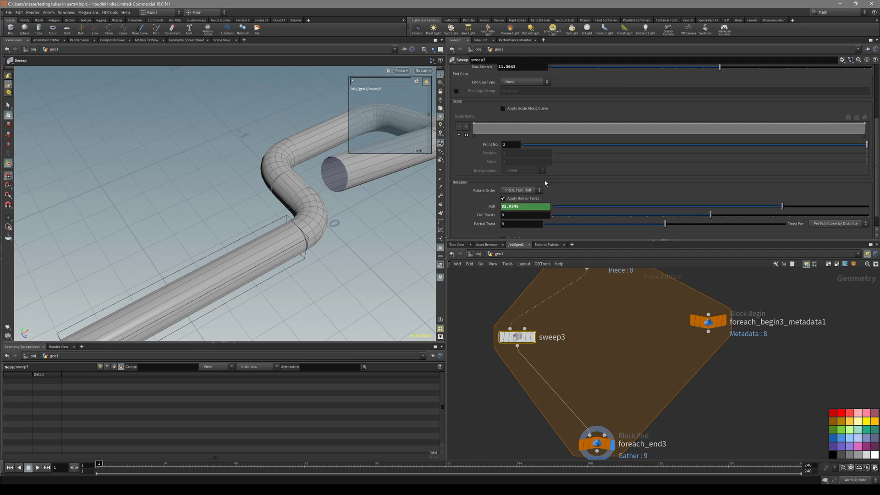
pyautogui.scroll(-4, 631, 146)
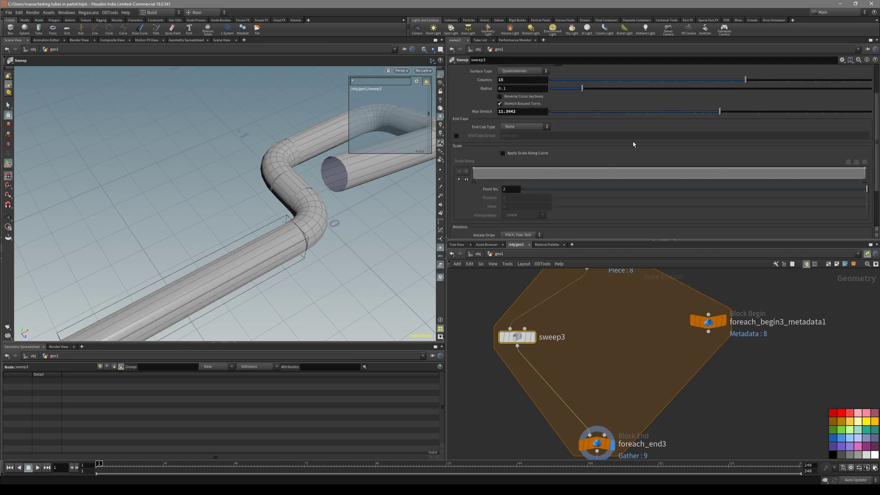
pyautogui.scroll(4, 545, 190)
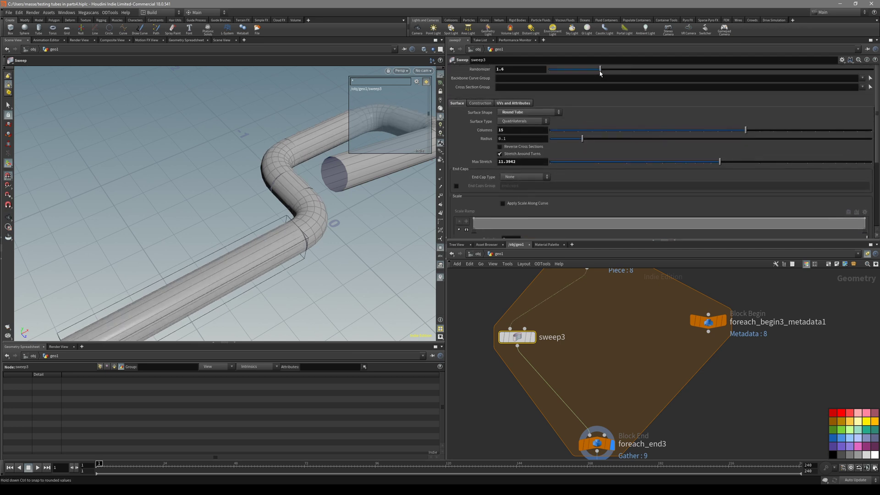
pyautogui.moveTo(621, 77); pyautogui.dragTo(618, 77)
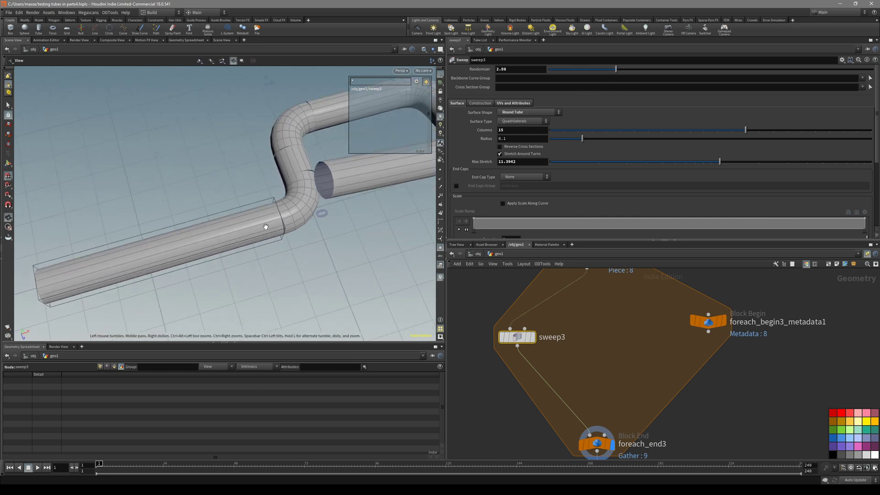
pyautogui.moveTo(621, 69); pyautogui.dragTo(655, 69)
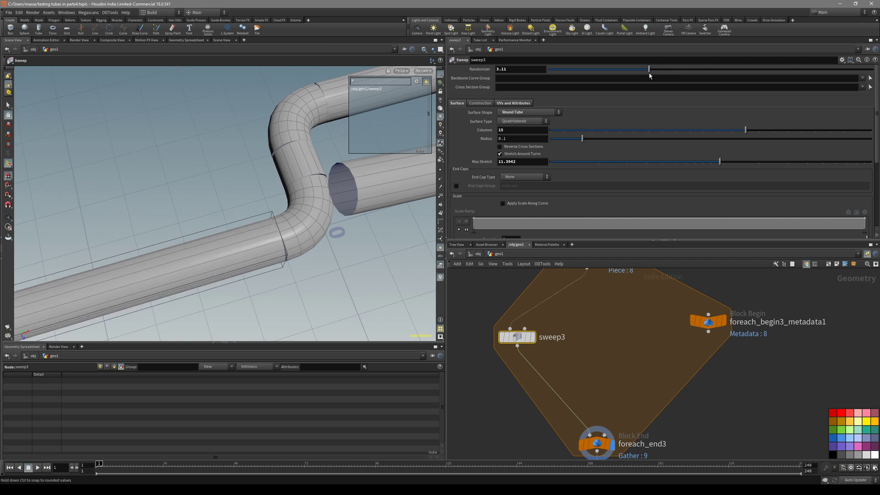
pyautogui.press('Escape')
pyautogui.moveTo(398, 183); pyautogui.dragTo(295, 210)
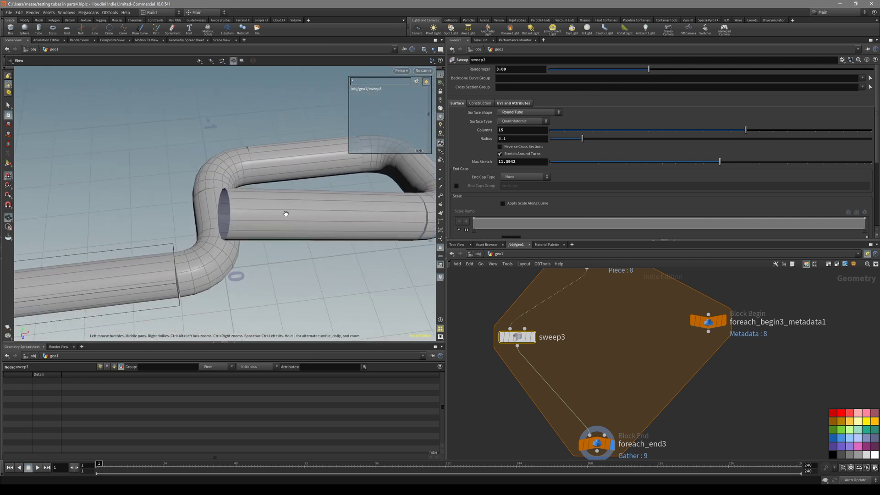
pyautogui.press('Return')
pyautogui.moveTo(627, 72)
pyautogui.mouseDown()
pyautogui.moveTo(598, 73)
pyautogui.moveTo(610, 75)
pyautogui.mouseUp()
# Change the Roll expression to rand((detail('../foreach_begin3_metadata1/','iteration',0)+1)* ch('random') ) * 360.
pyautogui.scroll(-4, 610, 74)
pyautogui.press('Escape')
pyautogui.moveTo(345, 215); pyautogui.dragTo(343, 206)
pyautogui.press('Return')
pyautogui.scroll(-1, 604, 213)
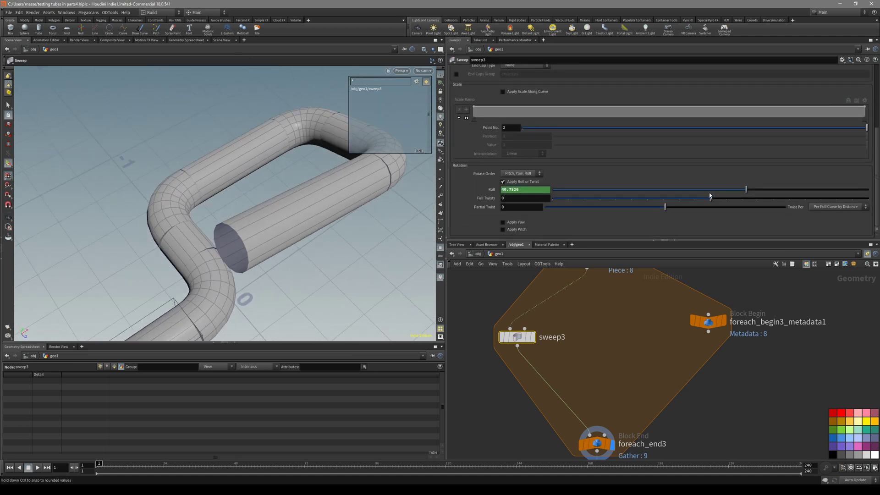
pyautogui.write("rand(detail('../foreach_begin3_metadata1/','iteration',0)* ch('random') ) * 360")
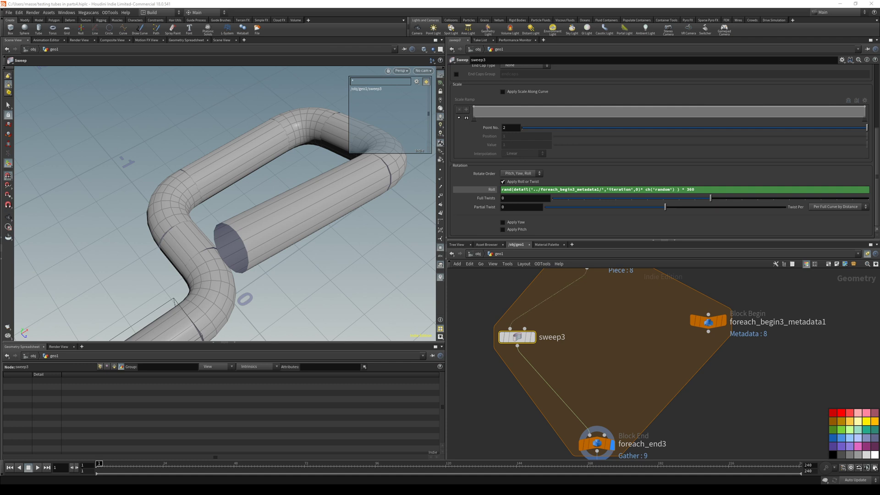
pyautogui.click(631, 192)
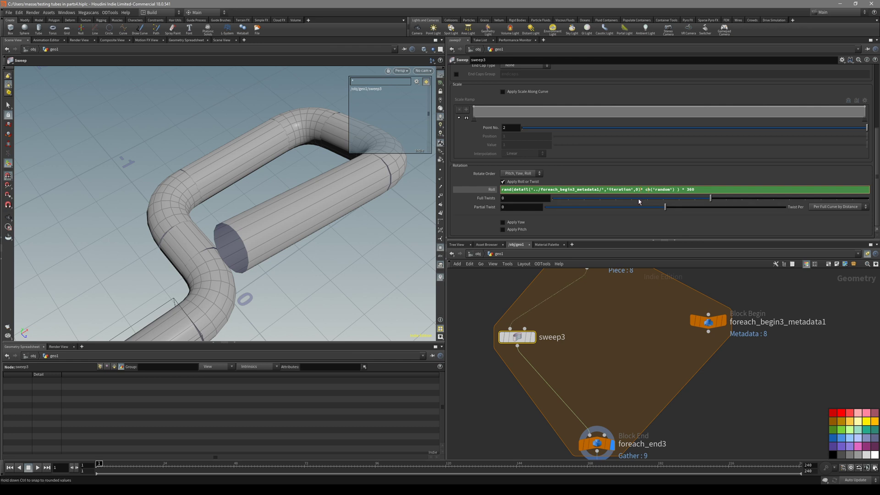
pyautogui.write(')')
pyautogui.write('(')
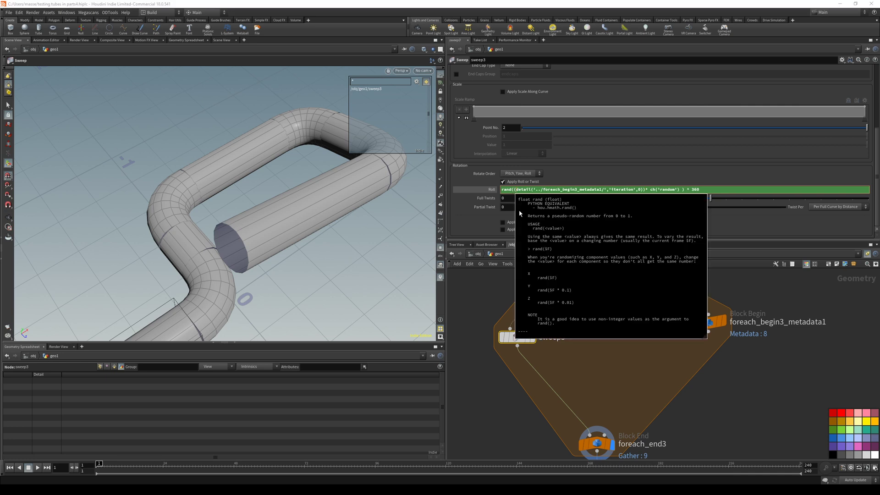
pyautogui.click(667, 191)
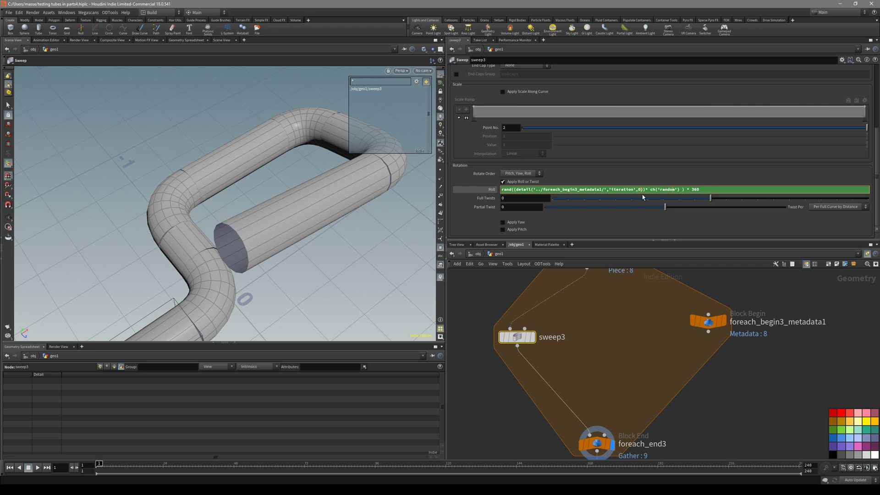
pyautogui.write('+1')
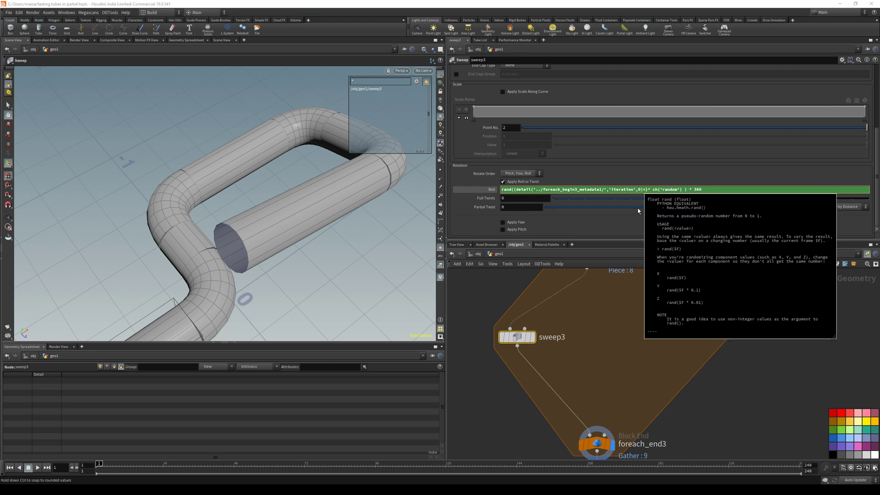
pyautogui.click(655, 207)
pyautogui.scroll(3, 596, 193)
pyautogui.scroll(-3, 596, 193)
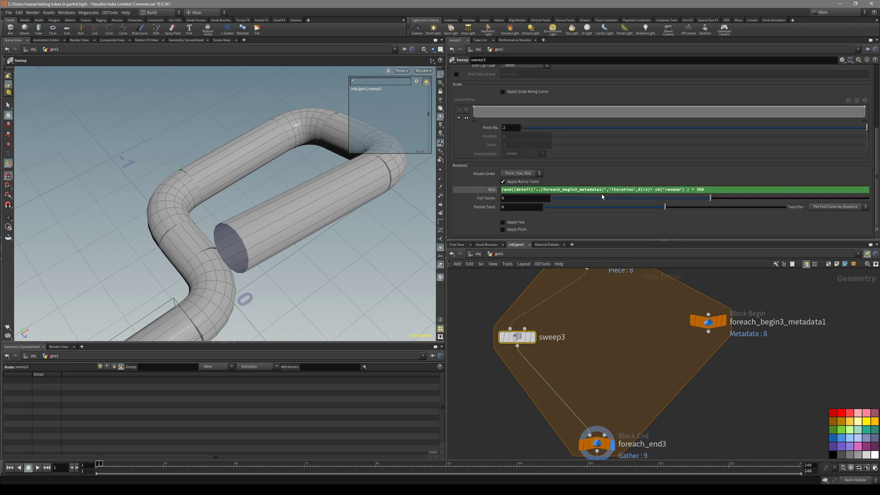
# Check the Sweep node's single piece, redisplay the For-Each end node and keep the Sweep node selected.
pyautogui.click(706, 321)
pyautogui.click(517, 337)
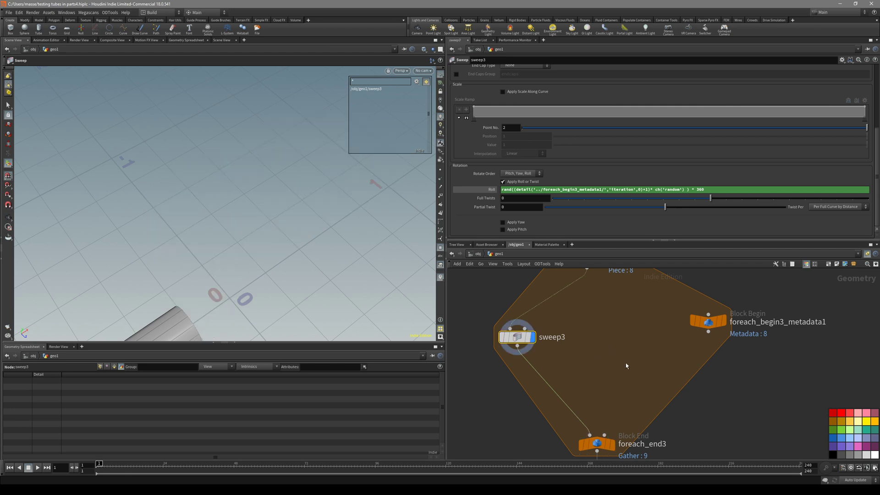
pyautogui.click(596, 444)
pyautogui.click(517, 337)
# Set the Sweep node's Randomizer to about 3.89 while checking the pipe pieces' rotation.
pyautogui.scroll(5, 606, 125)
pyautogui.moveTo(640, 78); pyautogui.dragTo(677, 78)
pyautogui.press('Escape')
pyautogui.moveTo(321, 183); pyautogui.dragTo(294, 215)
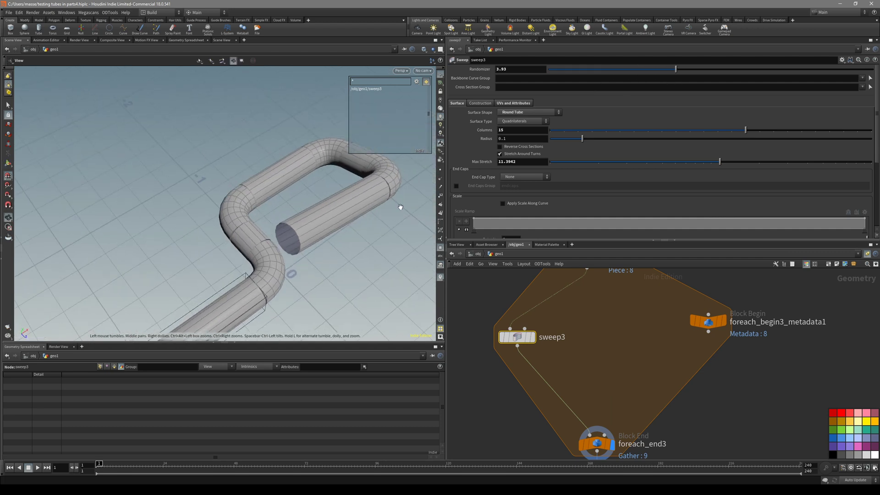
pyautogui.moveTo(676, 69)
pyautogui.mouseDown()
pyautogui.moveTo(644, 76)
pyautogui.moveTo(675, 69)
pyautogui.mouseUp()
pyautogui.keyDown('alt'); pyautogui.moveTo(316, 275); pyautogui.dragTo(436, 278); pyautogui.keyUp('alt')
# Add a Material node fed by the For-Each end node, beside the UV visualizer node.
pyautogui.scroll(-5, 664, 411)
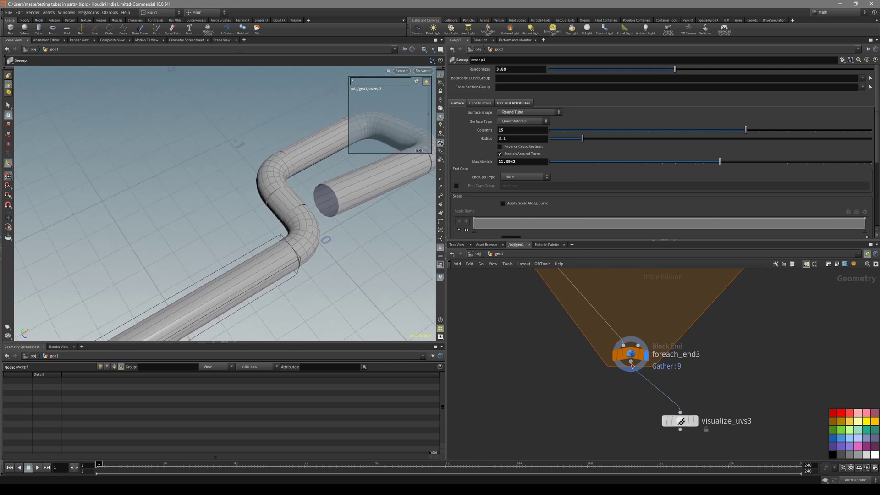
pyautogui.press('Tab')
pyautogui.write('material')
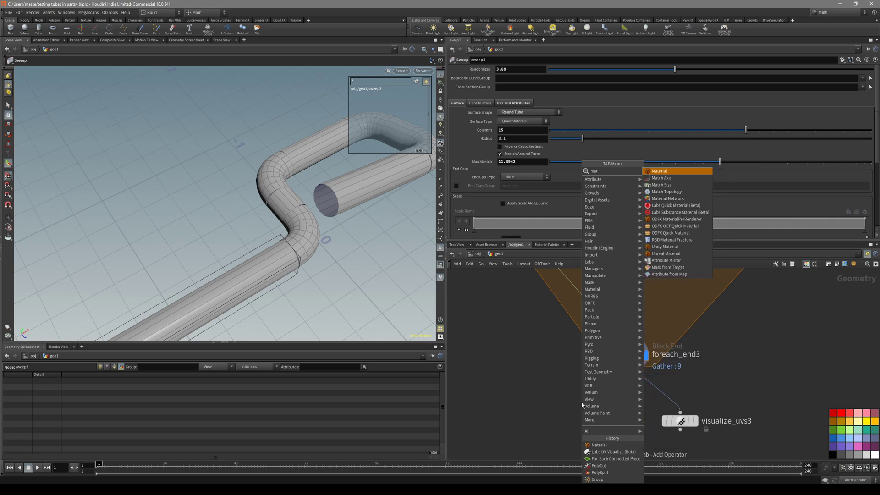
pyautogui.press('Return')
pyautogui.click(581, 402)
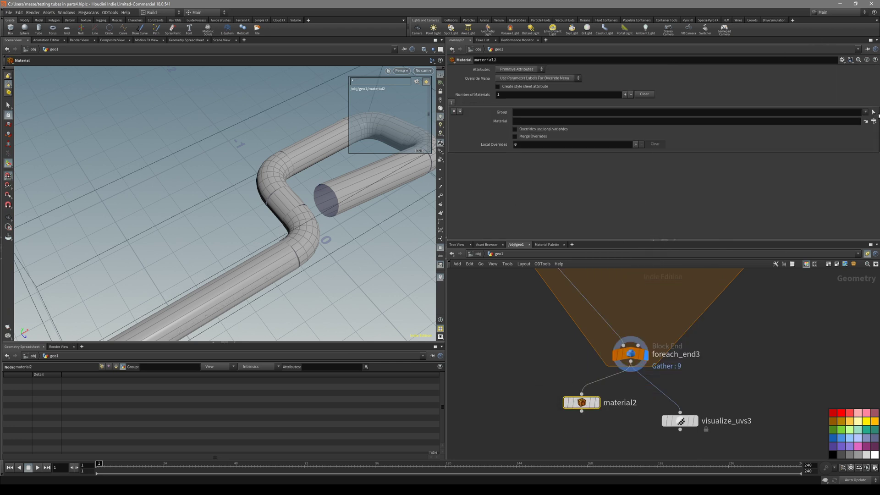
# Check the material gallery and assign the /mat/bricks material to the Material node.
pyautogui.click(548, 245)
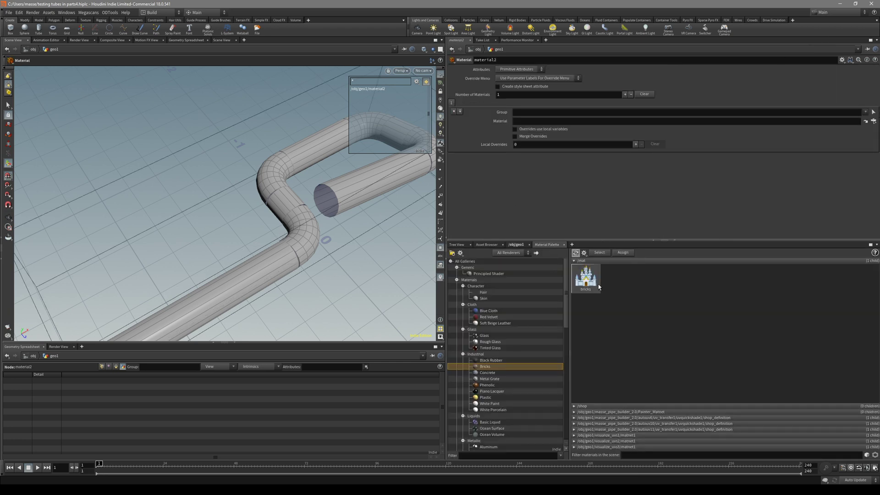
pyautogui.click(497, 373)
pyautogui.click(501, 380)
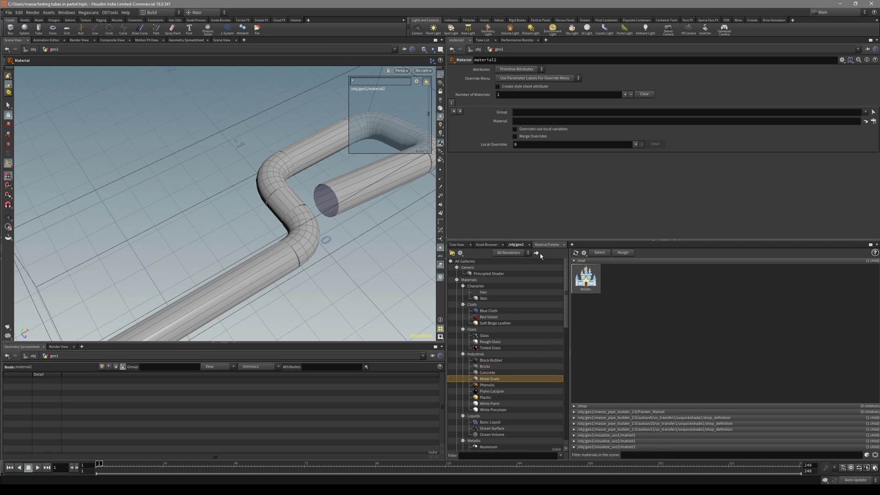
pyautogui.click(516, 244)
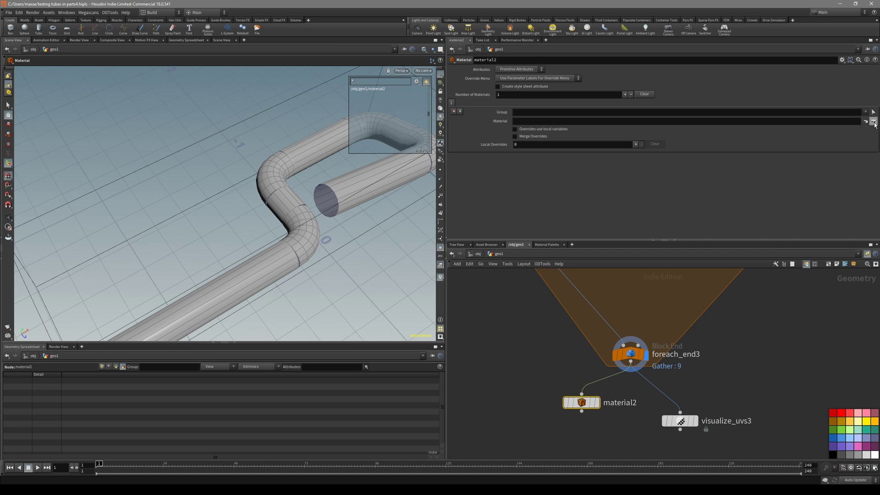
pyautogui.click(872, 122)
pyautogui.doubleClick(818, 87)
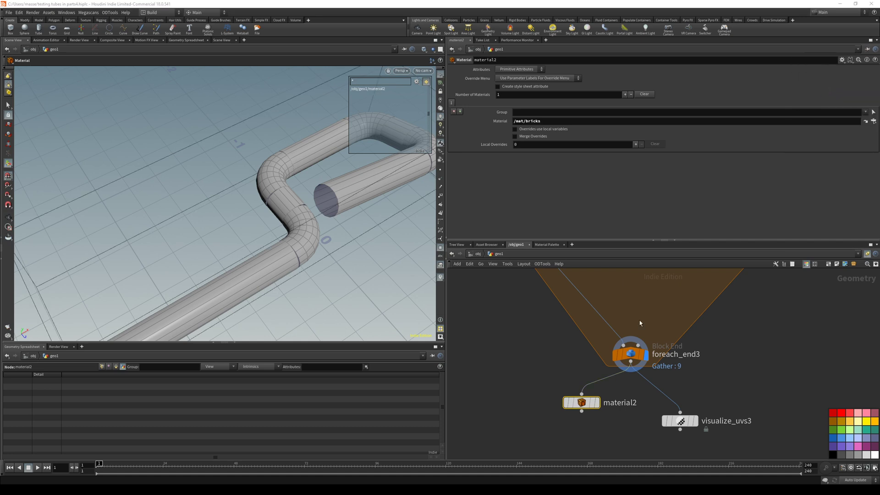
# Display the Material node's output and inspect the brick texture along the pipe bends.
pyautogui.click(596, 403)
pyautogui.press('Escape')
pyautogui.moveTo(321, 225); pyautogui.dragTo(257, 229)
pyautogui.scroll(2, 257, 229)
pyautogui.press('Return')
pyautogui.scroll(-2, 588, 352)
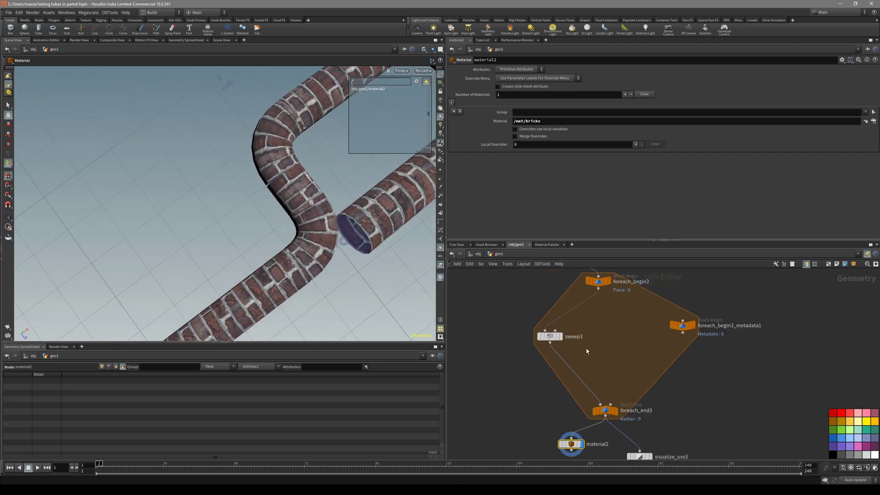
# Set the Sweep node's Randomizer to 3.1 and check the bricks' rotation on the pipe pieces.
pyautogui.click(550, 337)
pyautogui.moveTo(642, 69)
pyautogui.mouseDown()
pyautogui.moveTo(661, 72)
pyautogui.moveTo(649, 71)
pyautogui.mouseUp()
pyautogui.press('Escape')
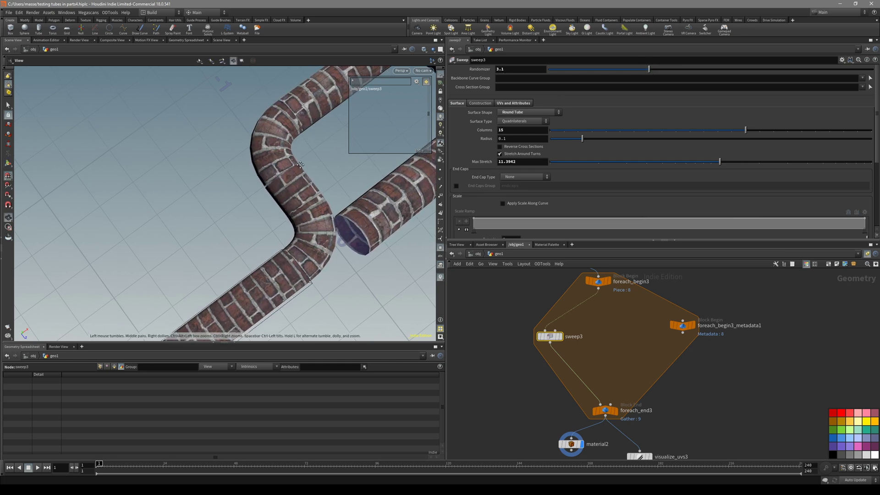
pyautogui.moveTo(300, 164); pyautogui.dragTo(275, 183)
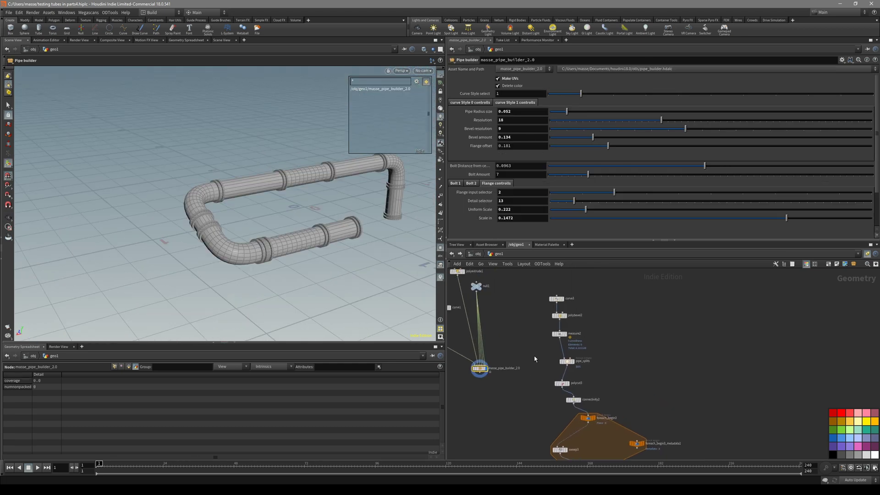
# Allow editing of the masse_pipe_builder_2.0 asset's contents and go inside it to the style2 nodes.
pyautogui.scroll(6, 535, 355)
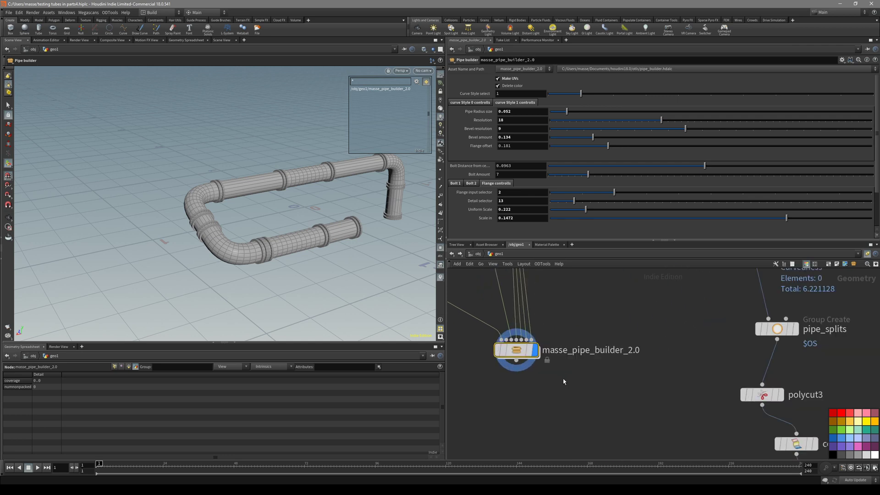
pyautogui.scroll(-1, 564, 382)
pyautogui.rightClick(581, 364)
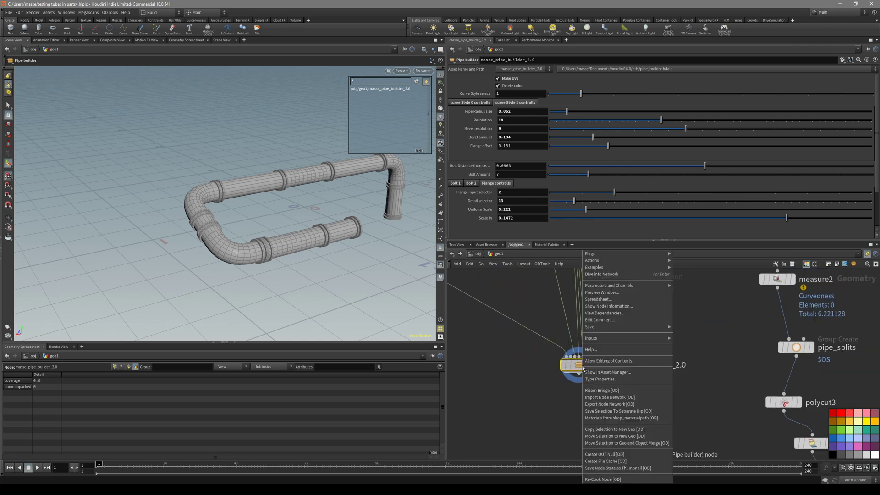
pyautogui.click(631, 361)
pyautogui.doubleClick(525, 360)
pyautogui.scroll(-5, 531, 376)
pyautogui.scroll(2, 560, 331)
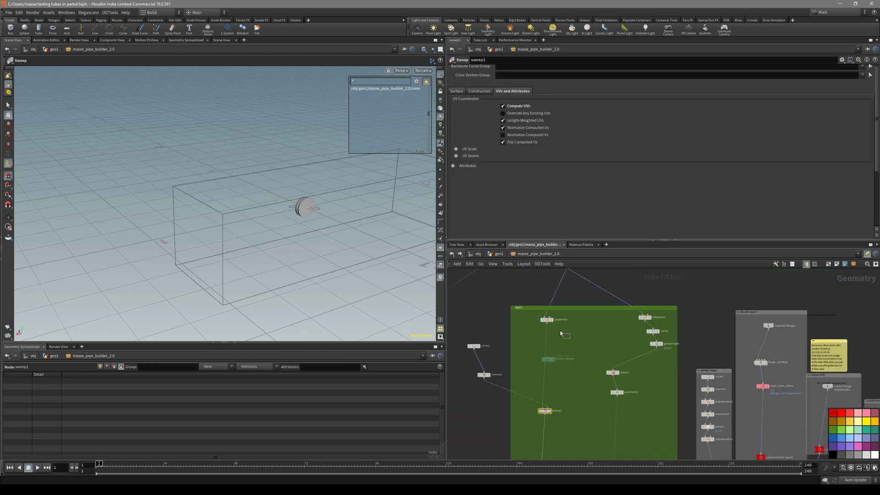
# Display polybevel1 in the style2 box and examine the beveled curve it outputs.
pyautogui.click(546, 320)
pyautogui.scroll(2, 330, 221)
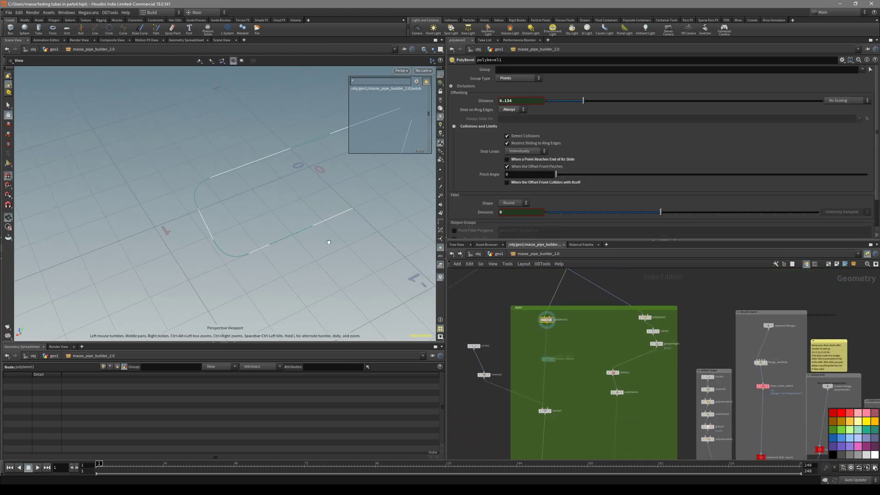
pyautogui.scroll(2, 568, 362)
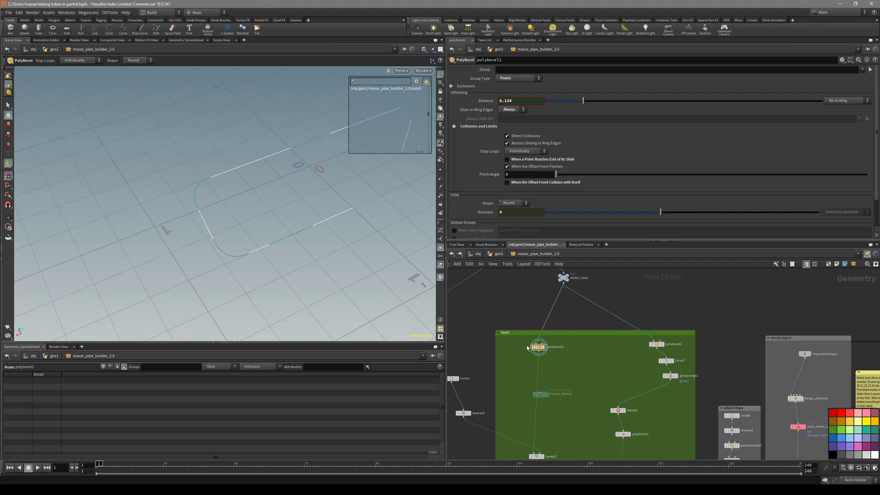
pyautogui.moveTo(575, 327); pyautogui.dragTo(575, 357, button='middle')
pyautogui.scroll(3, 575, 375)
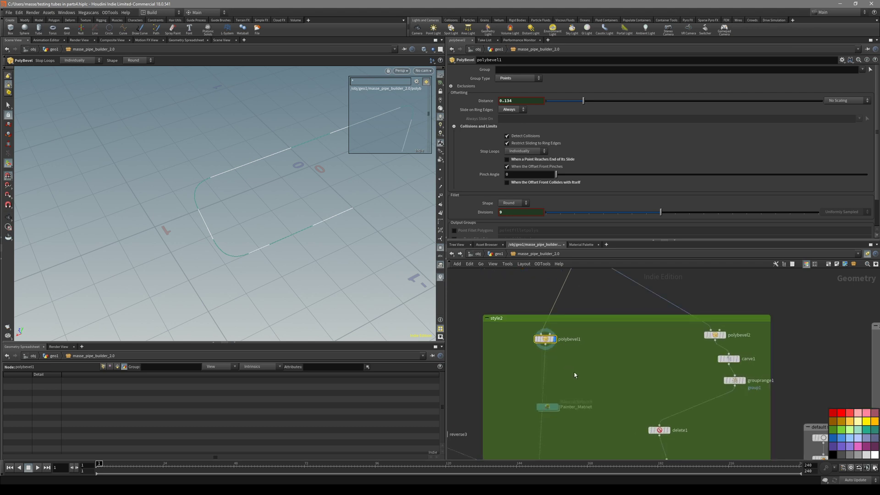
# Delete the Painter_Matnet material network from the style2 box.
pyautogui.moveTo(577, 384); pyautogui.dragTo(532, 351, button='middle')
pyautogui.scroll(3, 532, 349)
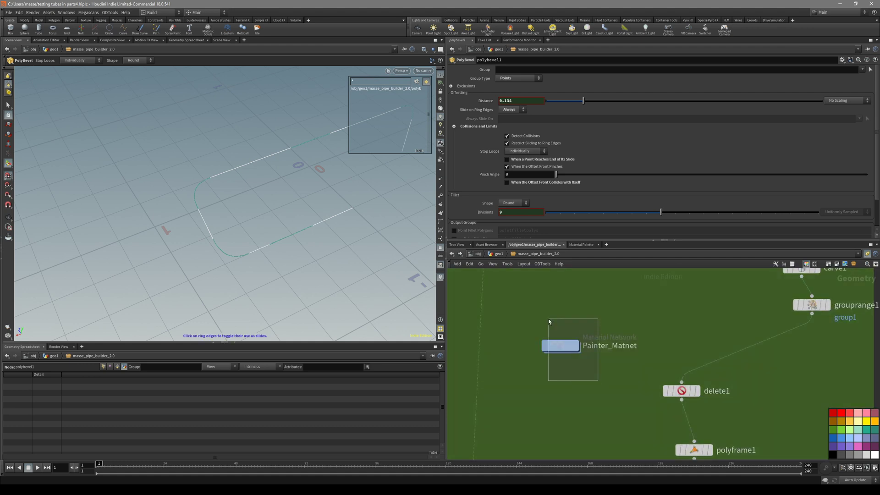
pyautogui.moveTo(552, 325); pyautogui.dragTo(550, 322)
pyautogui.press('Delete')
pyautogui.scroll(-5, 570, 302)
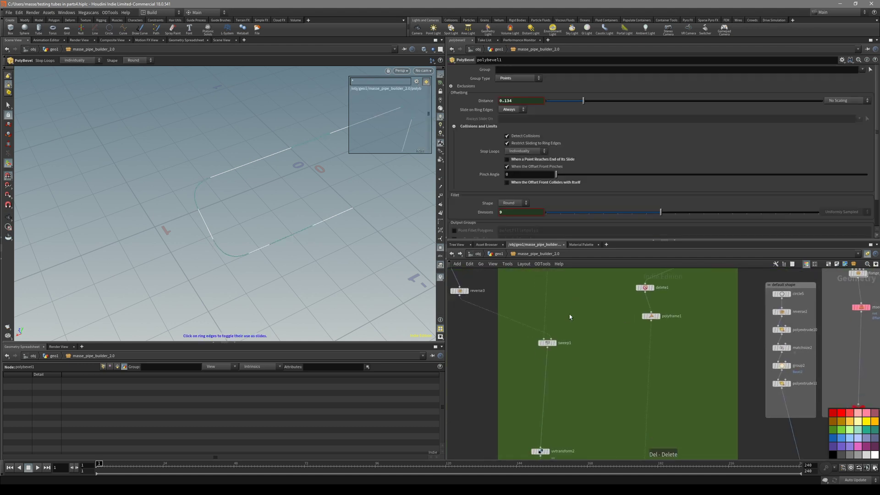
# Display the sweep1 node in the style2 box and move it aside to make room in the chain.
pyautogui.scroll(3, 571, 326)
pyautogui.click(542, 354)
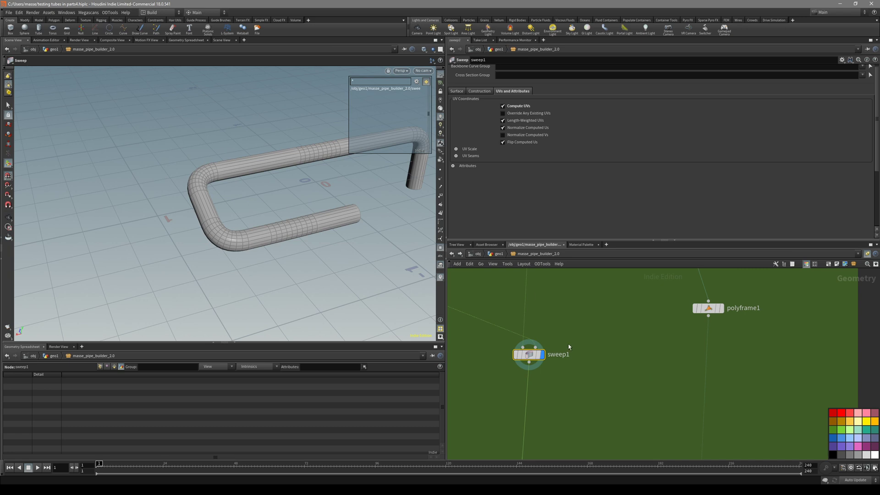
pyautogui.scroll(-3, 568, 349)
pyautogui.moveTo(571, 352); pyautogui.dragTo(510, 375)
pyautogui.moveTo(549, 376); pyautogui.dragTo(563, 344, button='middle')
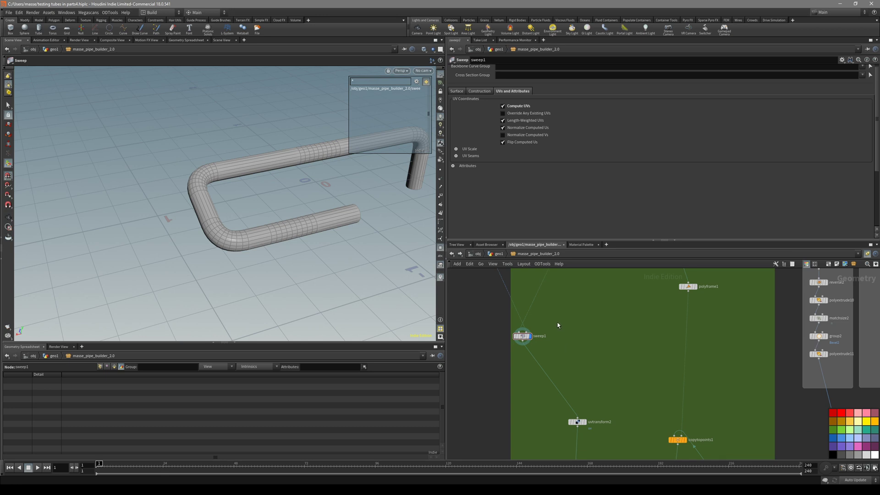
# Return to the geo1 network and delete the curve3 and polybevel2 nodes above measure2.
pyautogui.press('u')
pyautogui.scroll(-5, 558, 365)
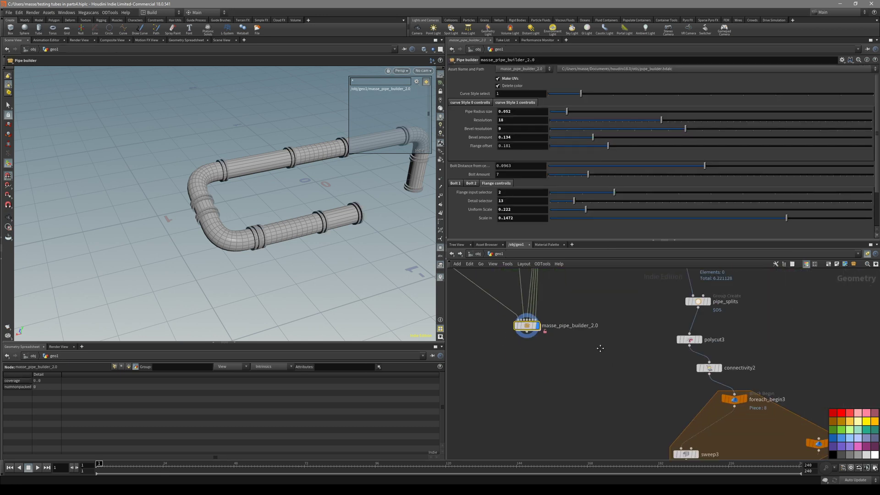
pyautogui.moveTo(558, 365); pyautogui.dragTo(508, 404, button='middle')
pyautogui.scroll(3, 512, 351)
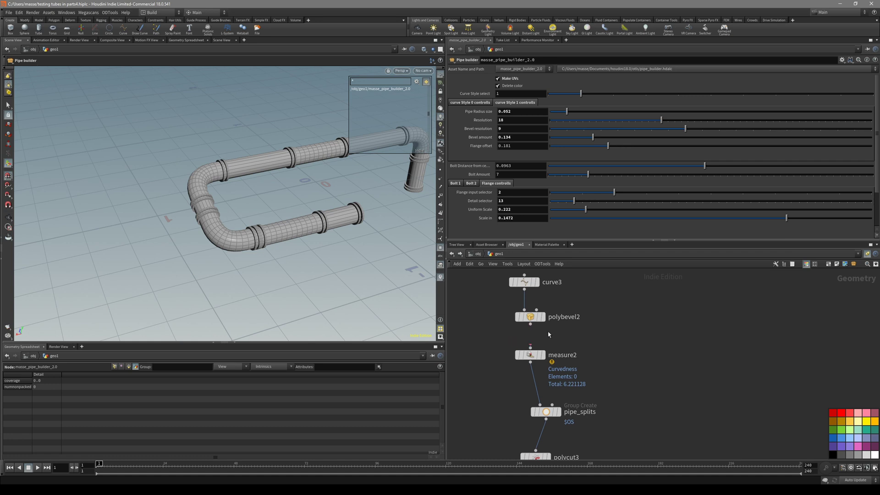
pyautogui.moveTo(573, 326); pyautogui.dragTo(578, 344, button='middle')
pyautogui.moveTo(577, 343); pyautogui.dragTo(508, 282)
pyautogui.press('Delete')
# Delete the material2 and visualize_uvs3 nodes below the For-Each end node.
pyautogui.scroll(-2, 586, 329)
pyautogui.scroll(1, 591, 363)
pyautogui.moveTo(540, 362); pyautogui.dragTo(518, 376, button='middle')
pyautogui.scroll(-2, 604, 355)
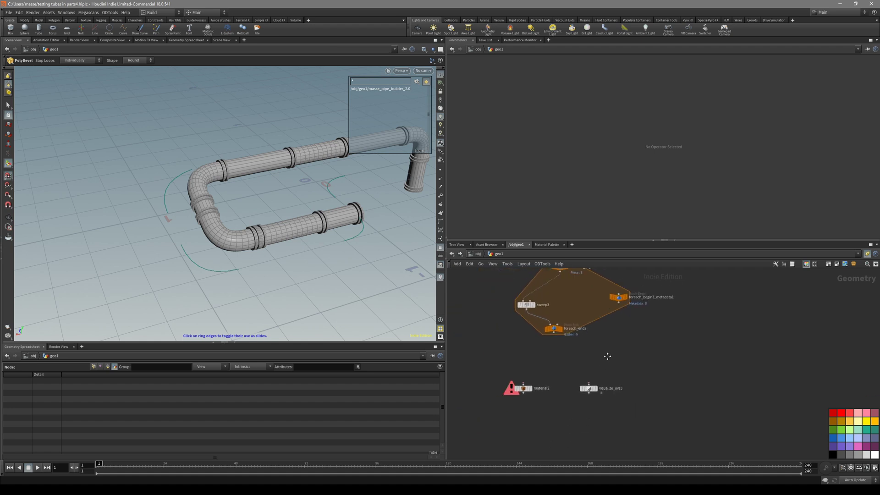
pyautogui.moveTo(603, 355); pyautogui.dragTo(521, 406)
pyautogui.press('Delete')
# Collapse the remaining chain, from measure2 through the For-Each block, into a subnetwork.
pyautogui.scroll(-3, 507, 401)
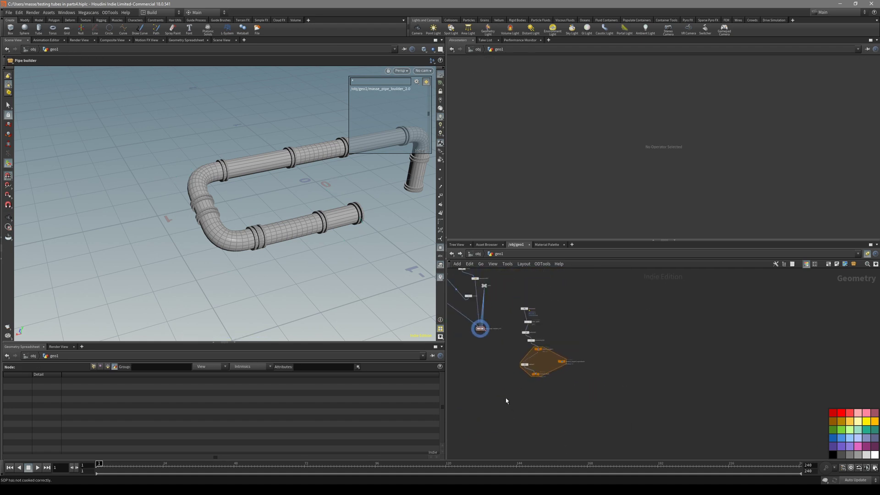
pyautogui.moveTo(526, 388); pyautogui.dragTo(514, 407)
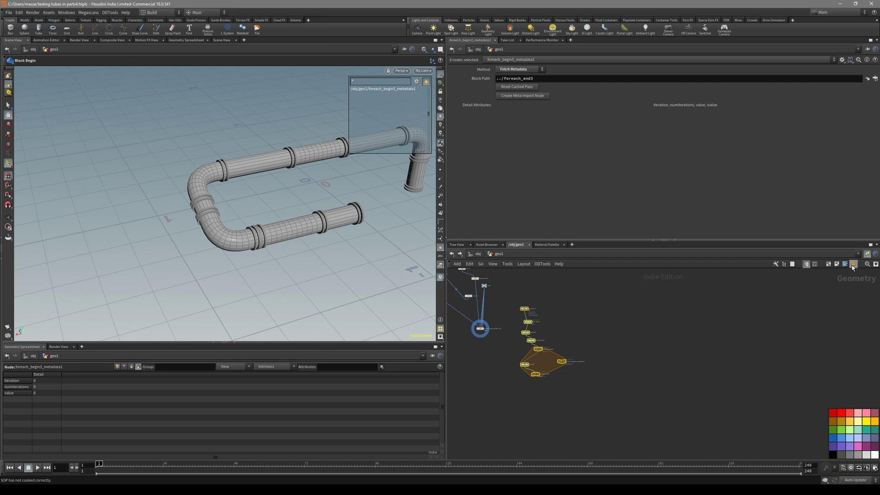
pyautogui.hotkey('shift', 'c')
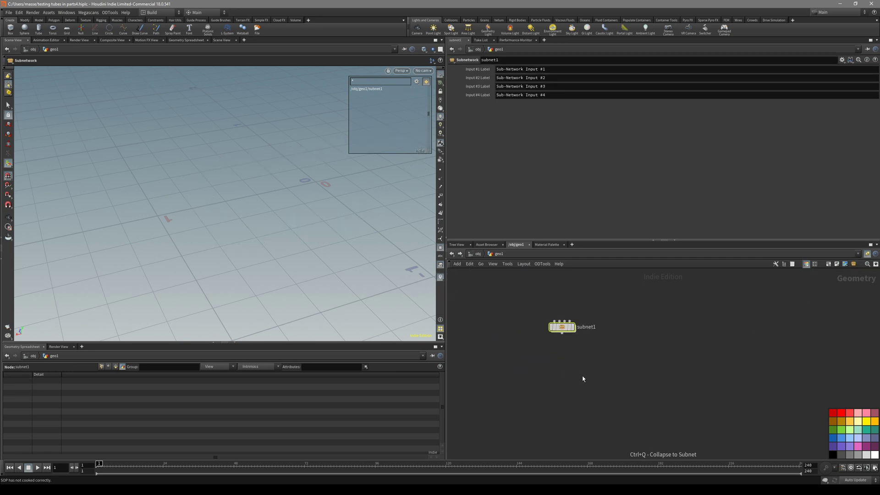
# Go inside the subnetwork and add an Output node fed by foreach_end3, making it the displayed node.
pyautogui.doubleClick(560, 325)
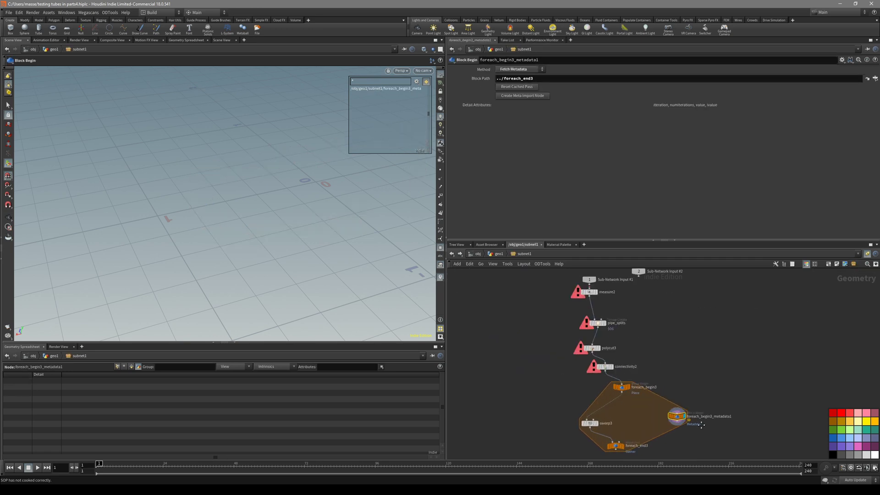
pyautogui.scroll(3, 584, 340)
pyautogui.moveTo(584, 377); pyautogui.dragTo(589, 379)
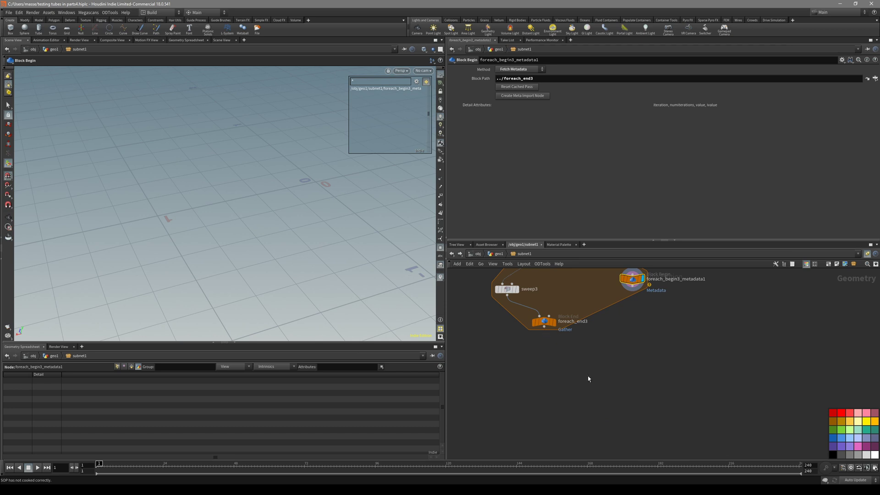
pyautogui.click(544, 328)
pyautogui.press('Tab')
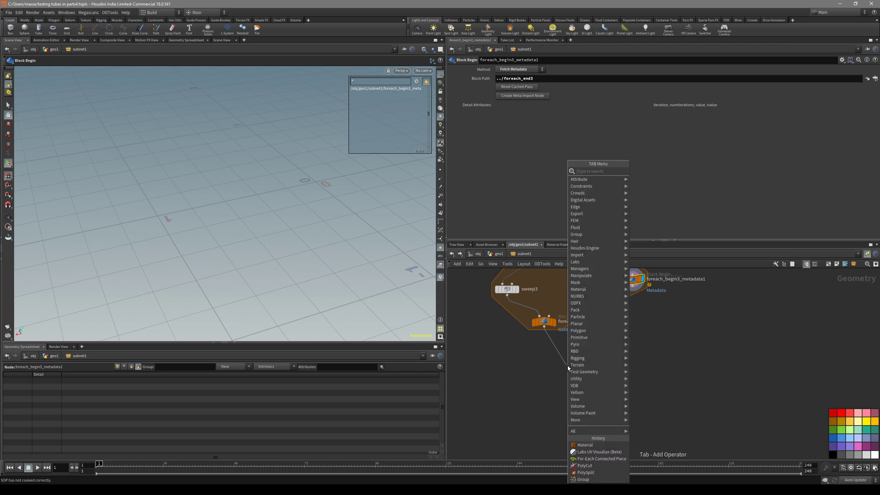
pyautogui.write('outp')
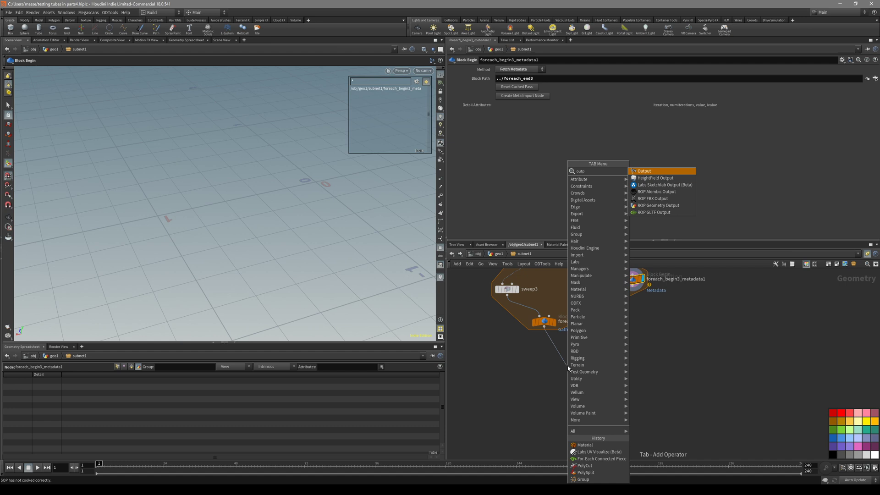
pyautogui.press('Return')
pyautogui.click(567, 365)
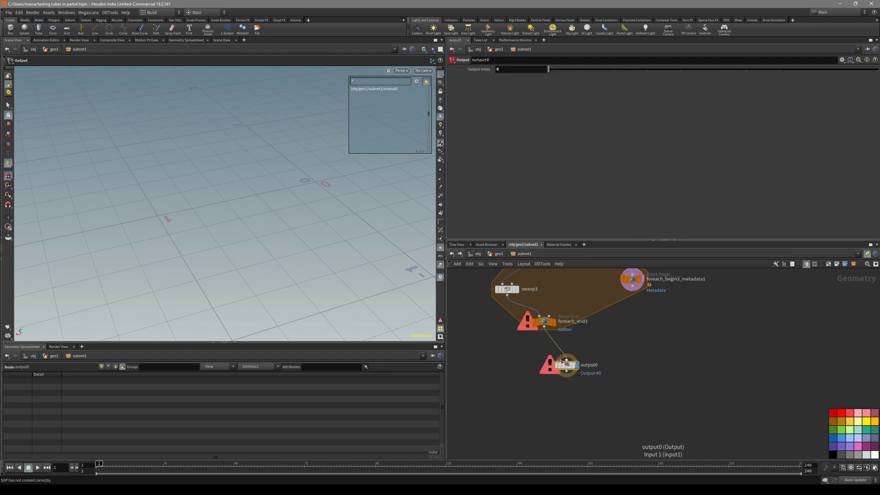
# Copy the subnetwork from geo1 into masse_pipe_builder_2.0 and place it beside sweep1 in the style2 box.
pyautogui.press('u')
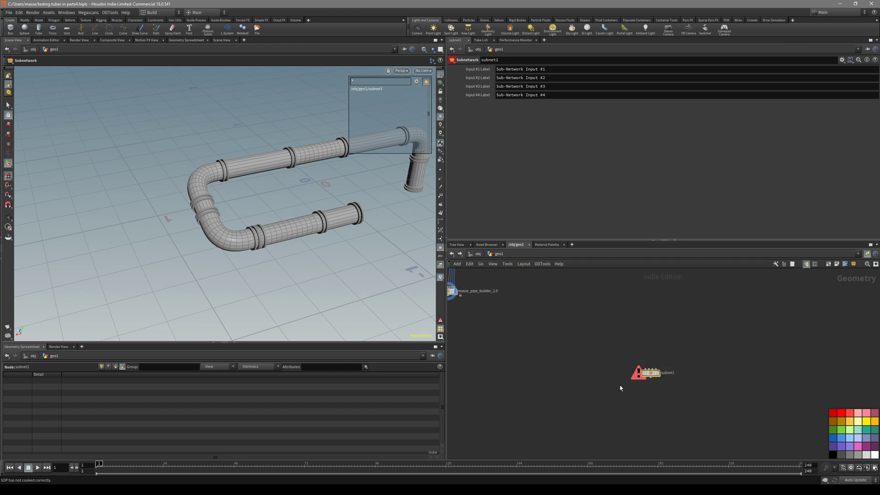
pyautogui.doubleClick(558, 331)
pyautogui.hotkey('ctrl', 'c')
pyautogui.hotkey('ctrl', 'v')
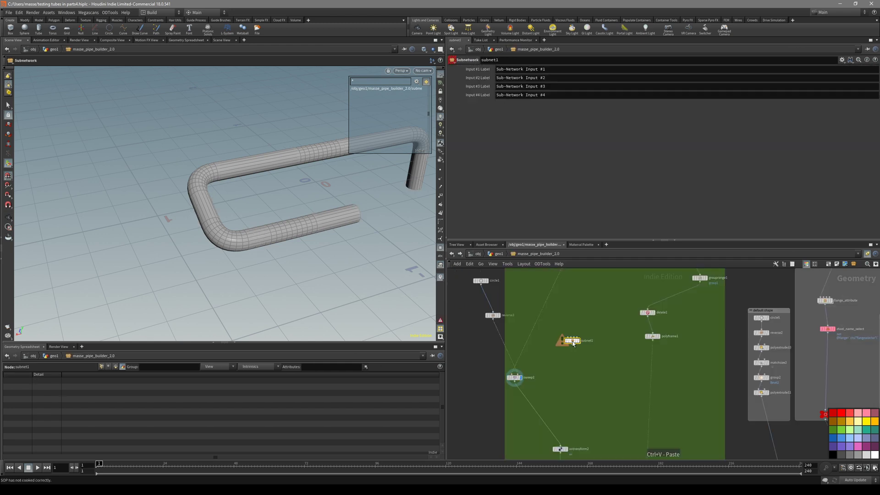
pyautogui.scroll(-2, 560, 334)
pyautogui.scroll(4, 615, 399)
pyautogui.scroll(1, 616, 399)
pyautogui.moveTo(647, 371); pyautogui.dragTo(619, 417)
pyautogui.scroll(-1, 610, 418)
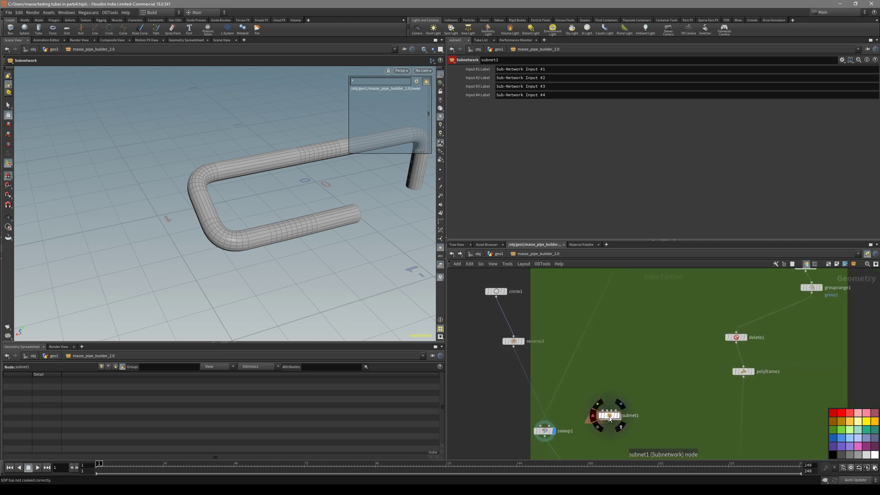
# Wire polybevel1 into the subnetwork's first input and its output into the UV transform node in place of sweep1.
pyautogui.scroll(-1, 604, 406)
pyautogui.scroll(1, 629, 308)
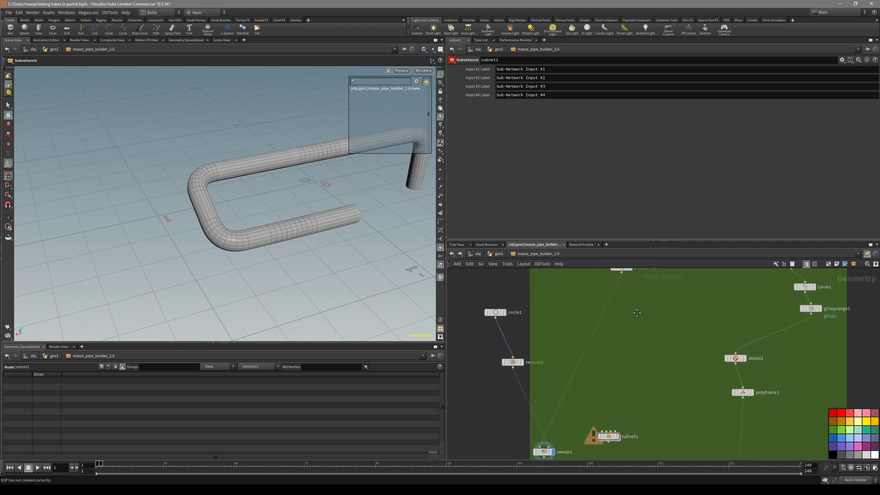
pyautogui.click(620, 271)
pyautogui.scroll(1, 602, 424)
pyautogui.click(595, 405)
pyautogui.moveTo(598, 411); pyautogui.dragTo(580, 368)
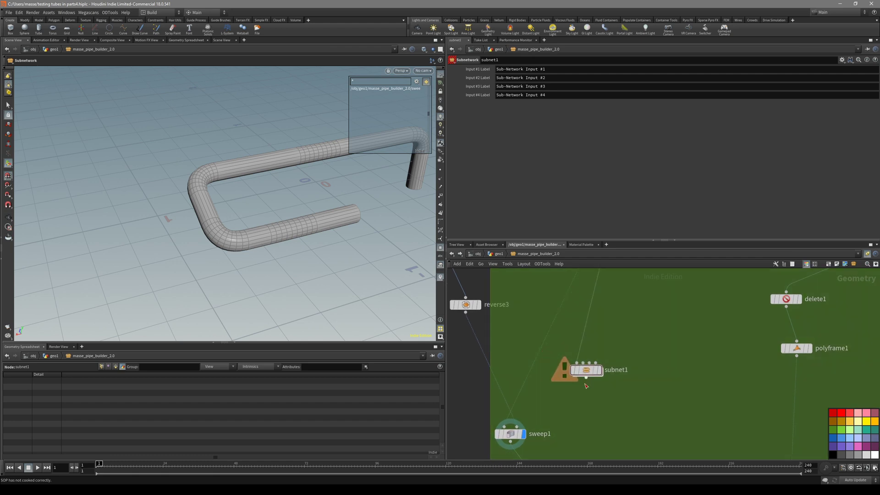
pyautogui.scroll(-2, 579, 352)
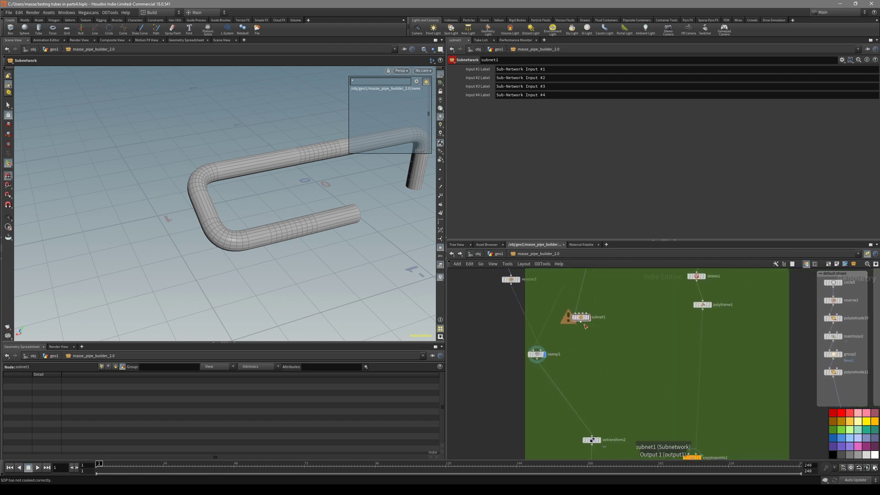
pyautogui.scroll(2, 596, 366)
pyautogui.scroll(-2, 611, 376)
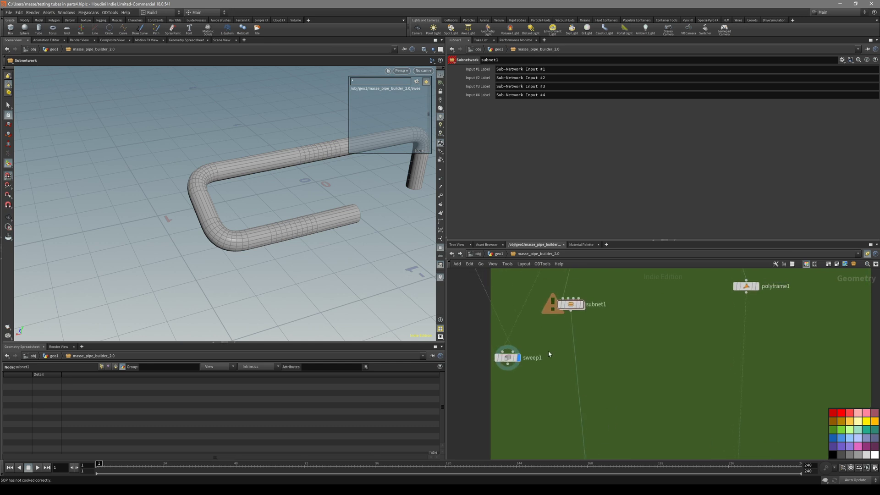
# Move subnet1 below sweep1 and, inside the subnetwork, space the first input and measure2 away from the chain.
pyautogui.moveTo(548, 352); pyautogui.dragTo(550, 397, button='middle')
pyautogui.moveTo(571, 345); pyautogui.dragTo(579, 411)
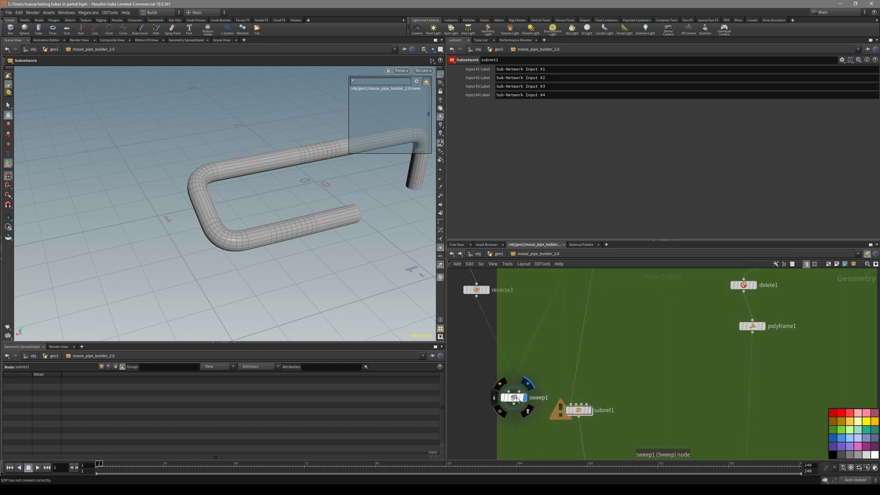
pyautogui.doubleClick(579, 410)
pyautogui.scroll(4, 608, 401)
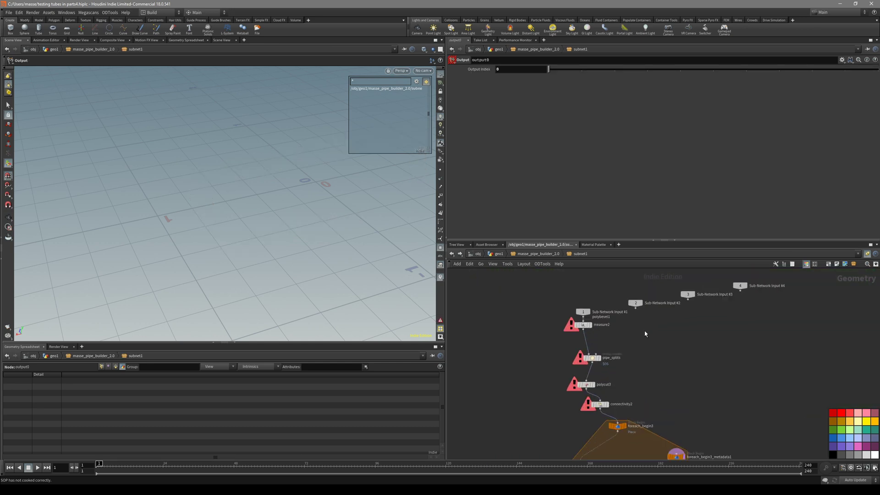
pyautogui.moveTo(551, 339); pyautogui.dragTo(516, 289)
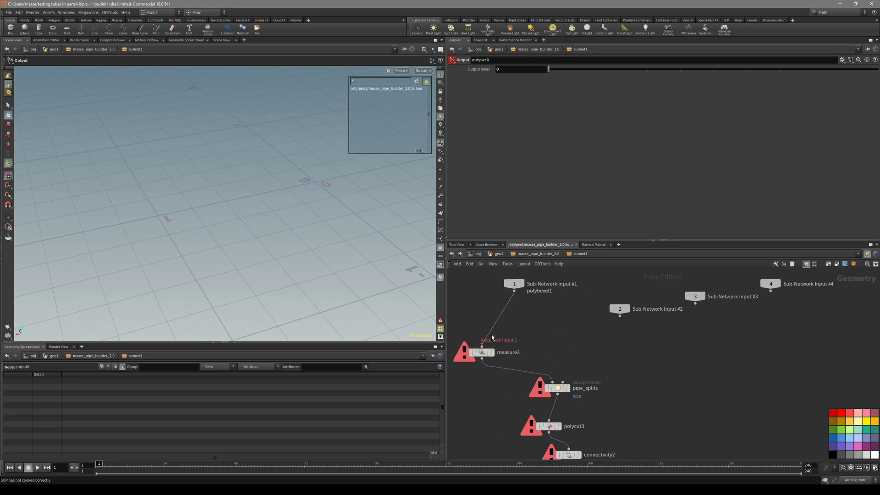
# Examine the node chain inside subnet1 and return to masse_pipe_builder_2.0.
pyautogui.moveTo(494, 337); pyautogui.dragTo(487, 320, button='middle')
pyautogui.scroll(-3, 487, 320)
pyautogui.scroll(3, 624, 317)
pyautogui.moveTo(625, 316); pyautogui.dragTo(609, 349, button='middle')
pyautogui.scroll(-3, 605, 351)
pyautogui.scroll(2, 595, 358)
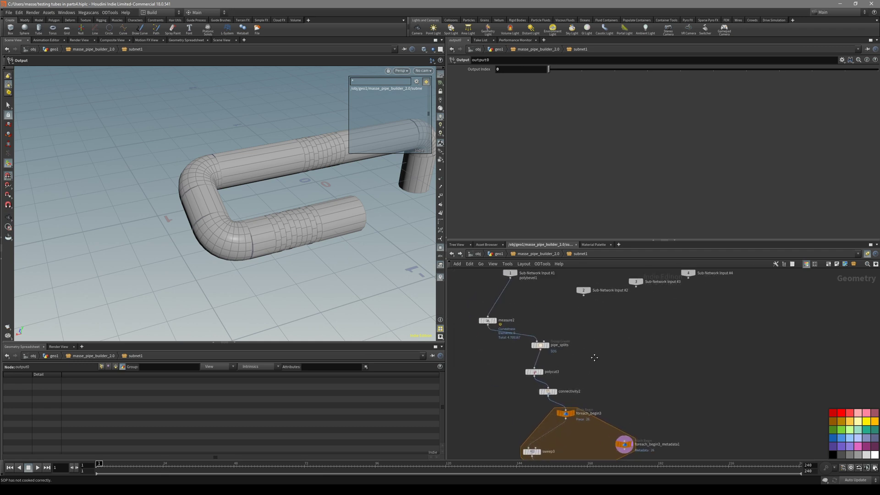
pyautogui.click(499, 255)
pyautogui.doubleClick(566, 335)
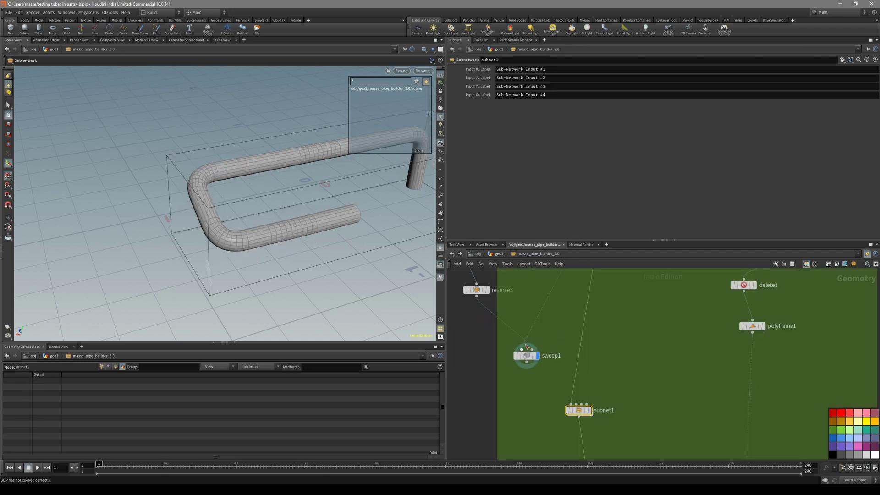
# Display circle1 and examine its uniform scale and divisions settings.
pyautogui.moveTo(520, 347); pyautogui.dragTo(533, 349, button='middle')
pyautogui.moveTo(526, 283); pyautogui.dragTo(555, 352, button='middle')
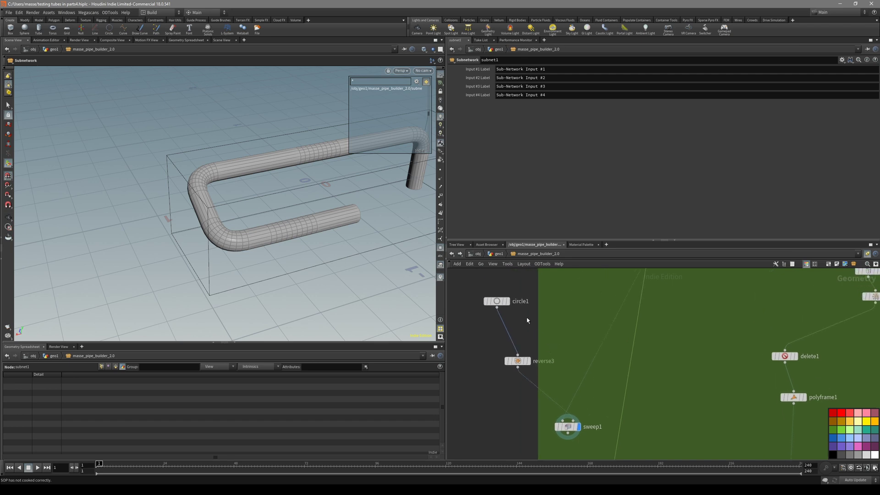
pyautogui.click(499, 293)
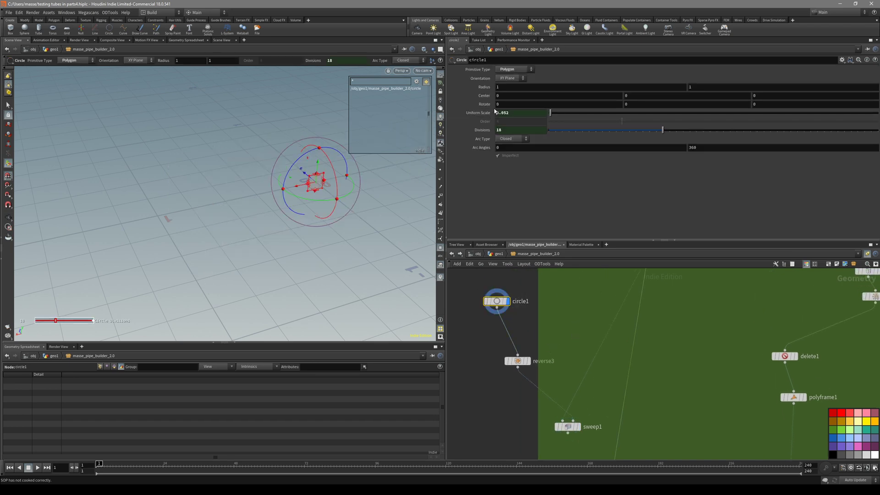
pyautogui.moveTo(553, 351); pyautogui.dragTo(543, 314, button='middle')
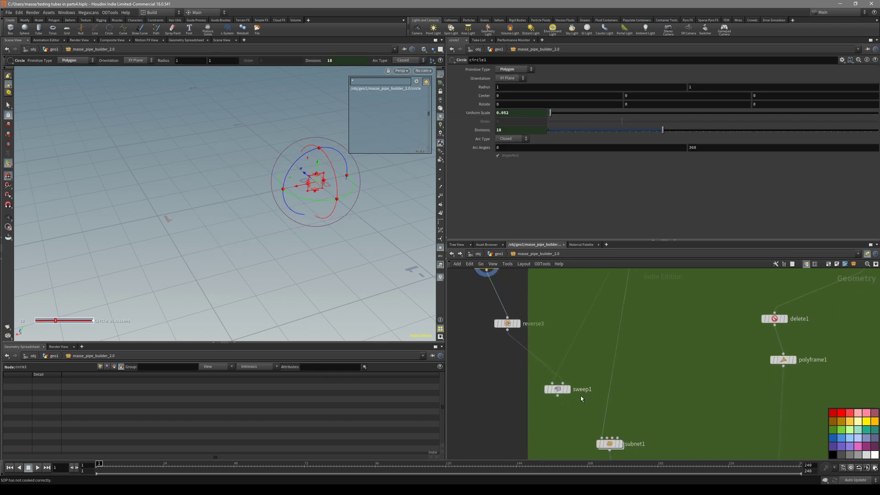
pyautogui.scroll(-2, 590, 387)
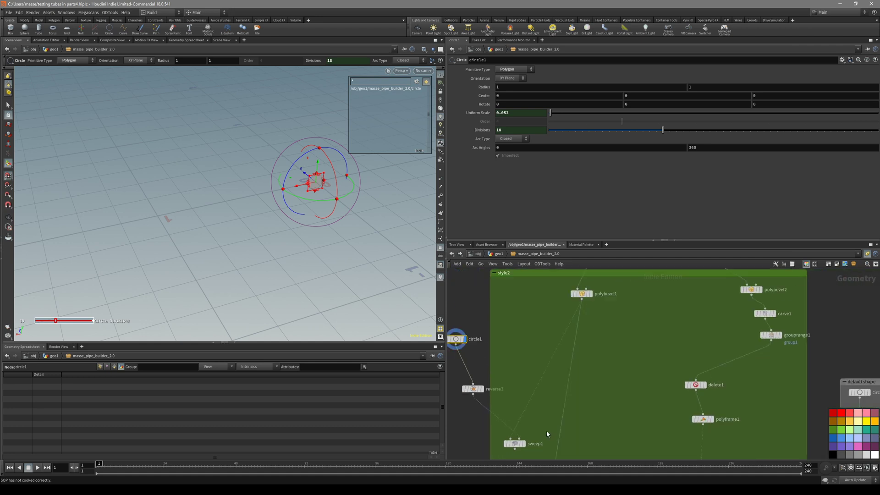
pyautogui.scroll(2, 596, 408)
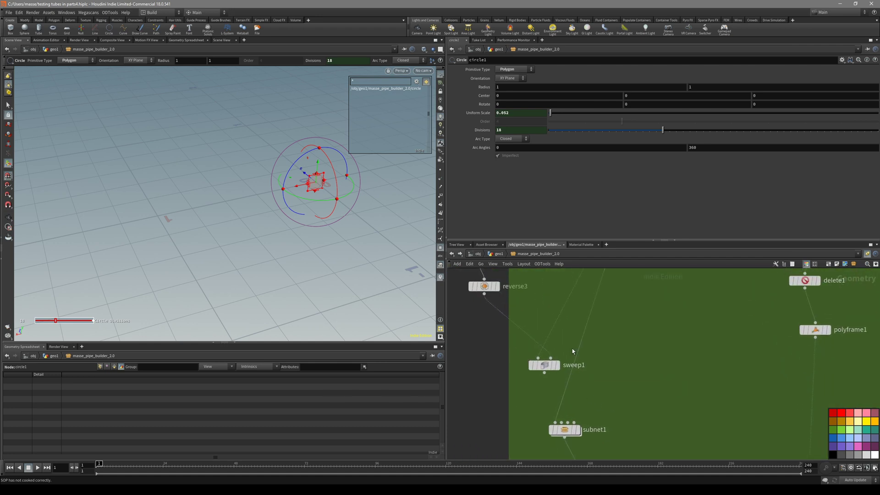
# Review sweep1's UV scale, UV seams, surface shape and rotation settings.
pyautogui.click(551, 367)
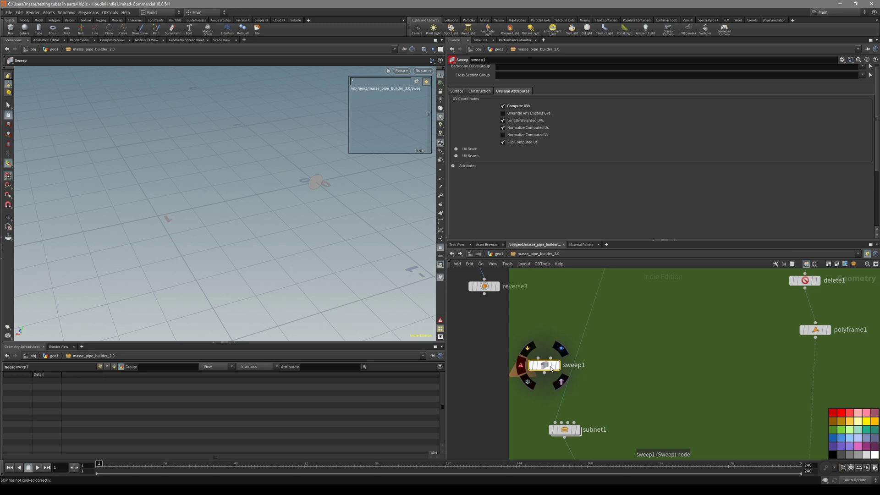
pyautogui.click(475, 158)
pyautogui.click(473, 149)
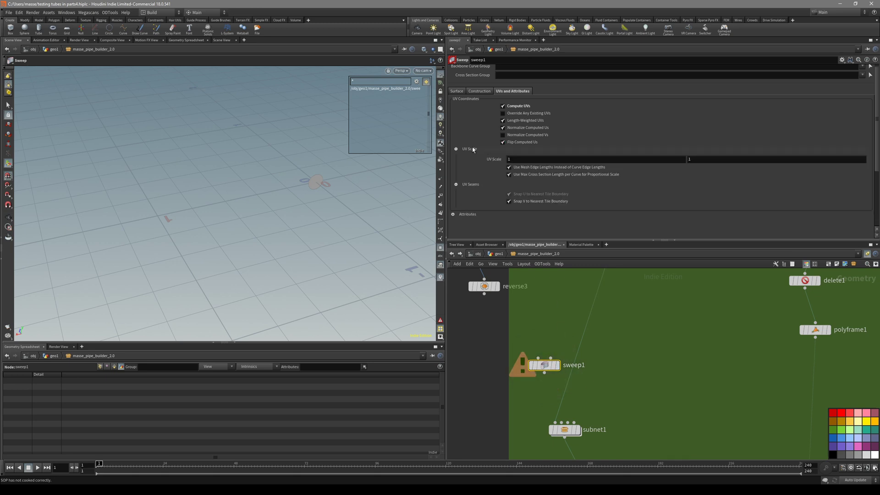
pyautogui.click(480, 91)
pyautogui.scroll(-3, 508, 121)
pyautogui.scroll(-10, 493, 121)
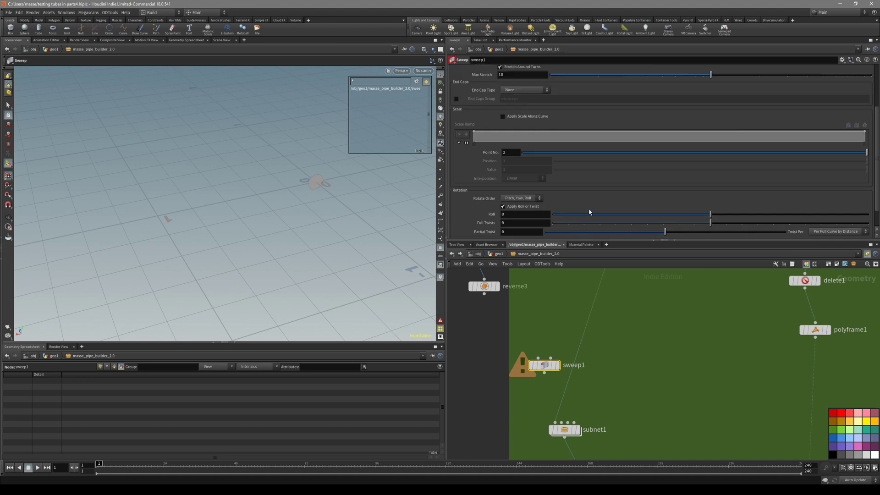
pyautogui.scroll(3, 580, 207)
pyautogui.scroll(-2, 491, 107)
pyautogui.scroll(2, 491, 107)
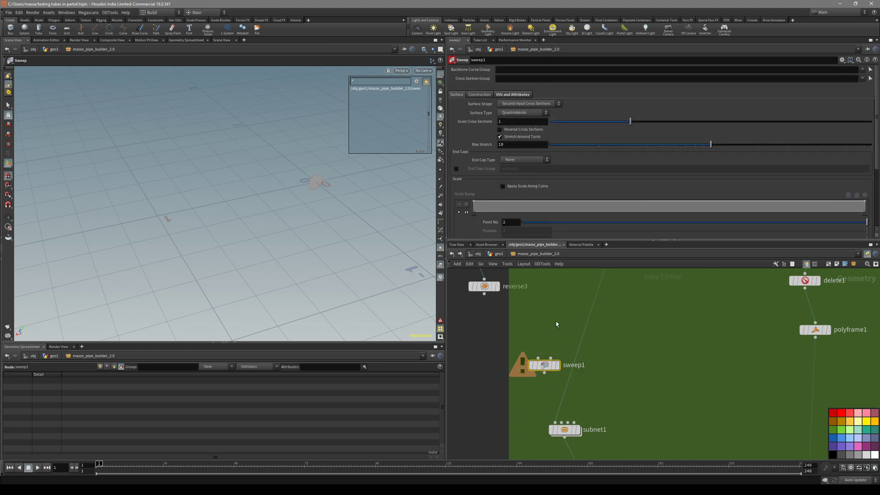
# Delete sweep1 and wire reverse3 into the second input of subnet1.
pyautogui.press('Delete')
pyautogui.scroll(-2, 571, 397)
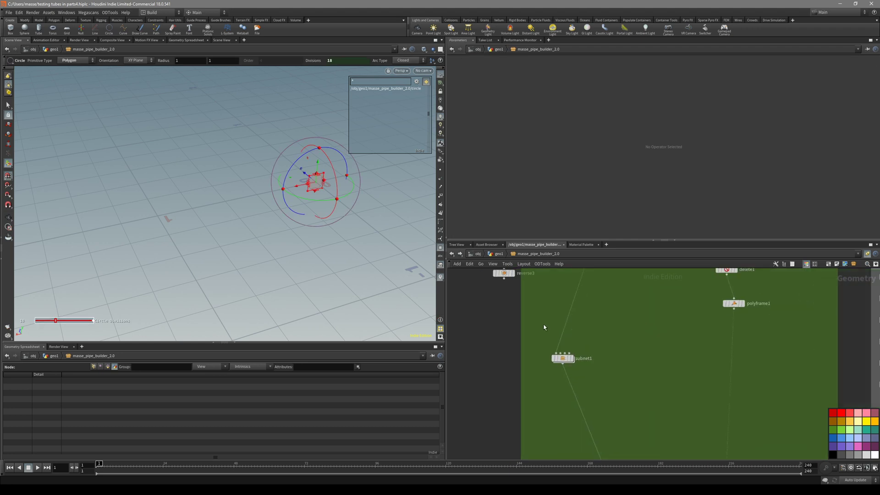
pyautogui.click(501, 311)
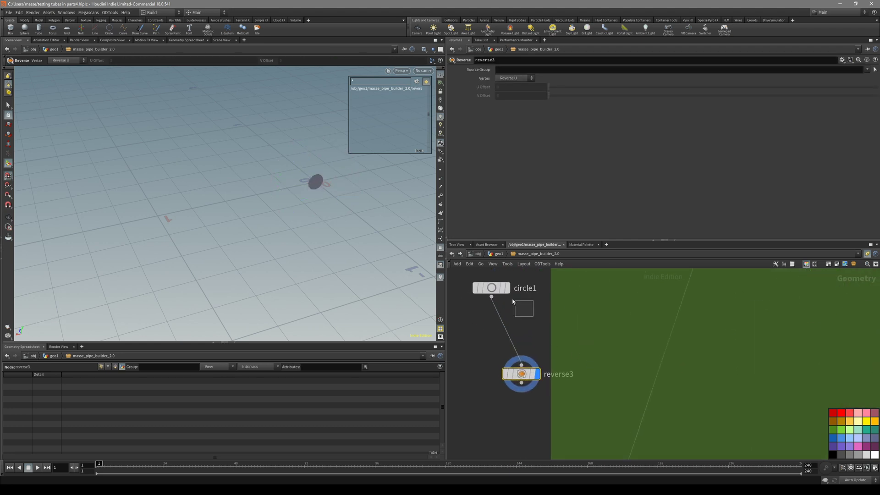
pyautogui.click(488, 280)
pyautogui.moveTo(594, 348); pyautogui.dragTo(575, 349, button='middle')
# Go inside subnet1 and wire Sub-Network Input #2 into the second input of sweep3.
pyautogui.doubleClick(576, 375)
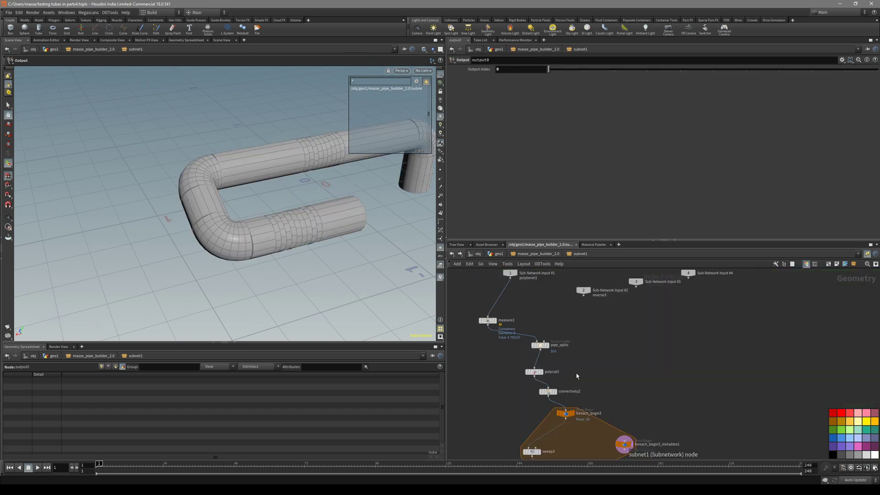
pyautogui.scroll(-3, 643, 402)
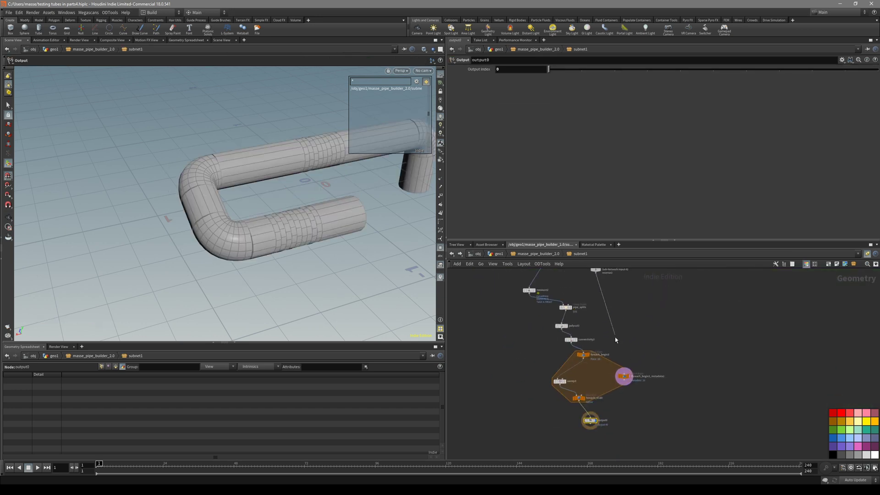
pyautogui.scroll(4, 596, 404)
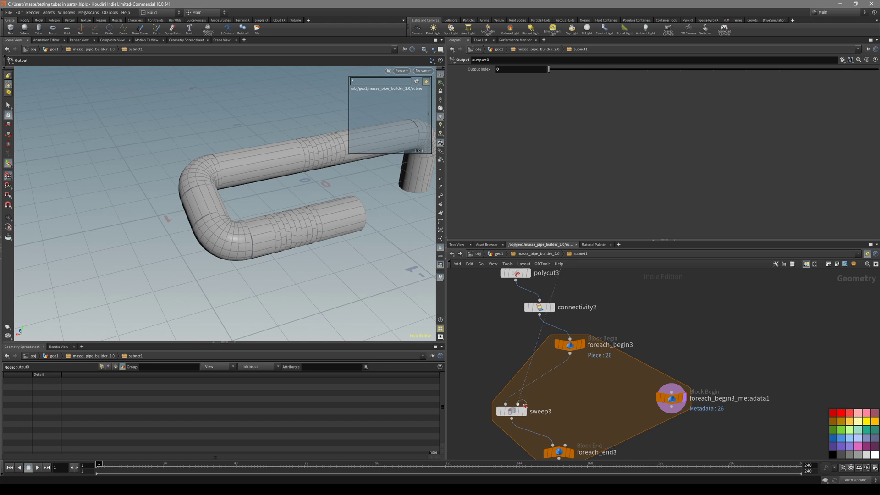
pyautogui.scroll(-3, 524, 406)
pyautogui.press('Escape')
pyautogui.scroll(3, 604, 387)
# Set sweep3's surface shape to Second Input Cross Sections.
pyautogui.click(553, 380)
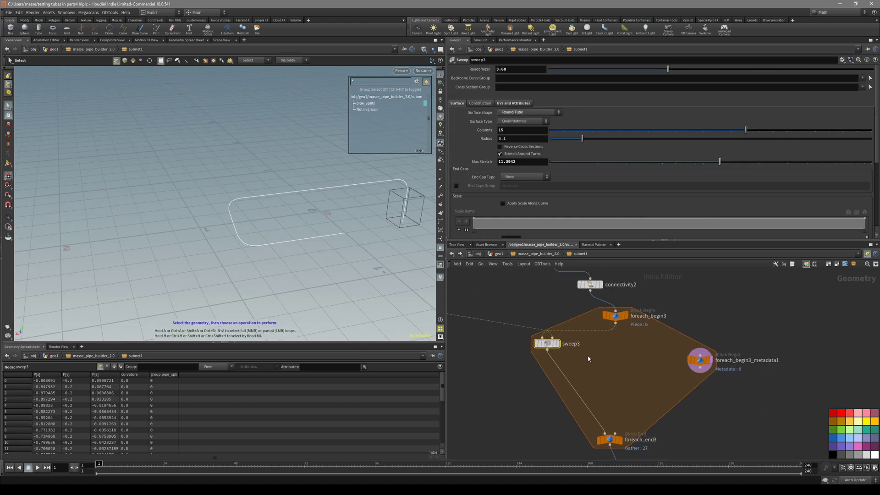
pyautogui.click(519, 112)
pyautogui.click(530, 120)
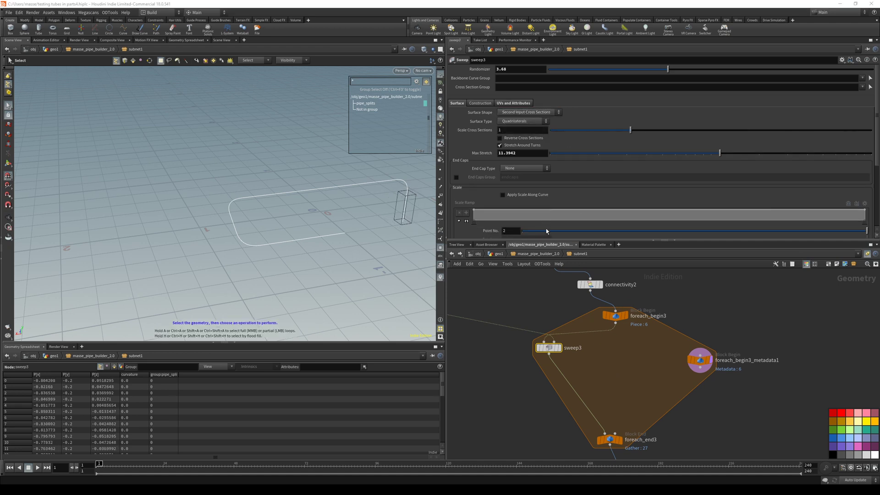
# Display pipe_splits and set its curvature threshold to 0.08, checking the split points along the curve.
pyautogui.click(536, 253)
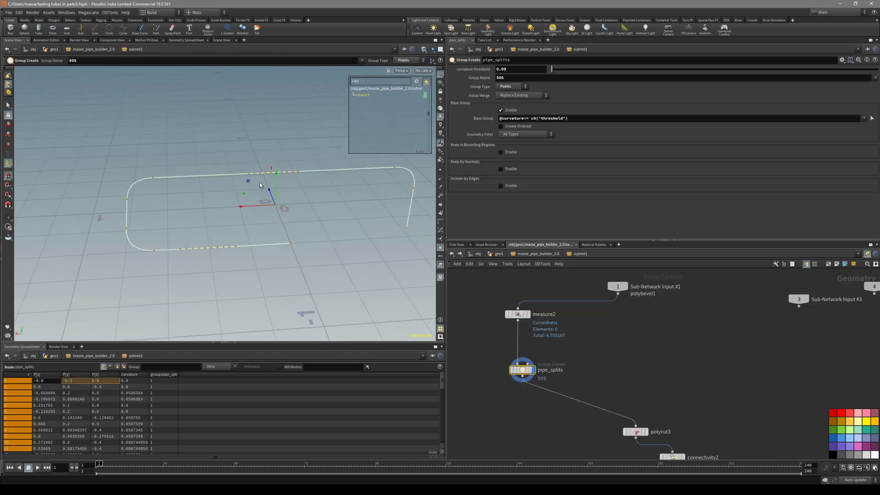
pyautogui.moveTo(260, 185); pyautogui.dragTo(334, 258)
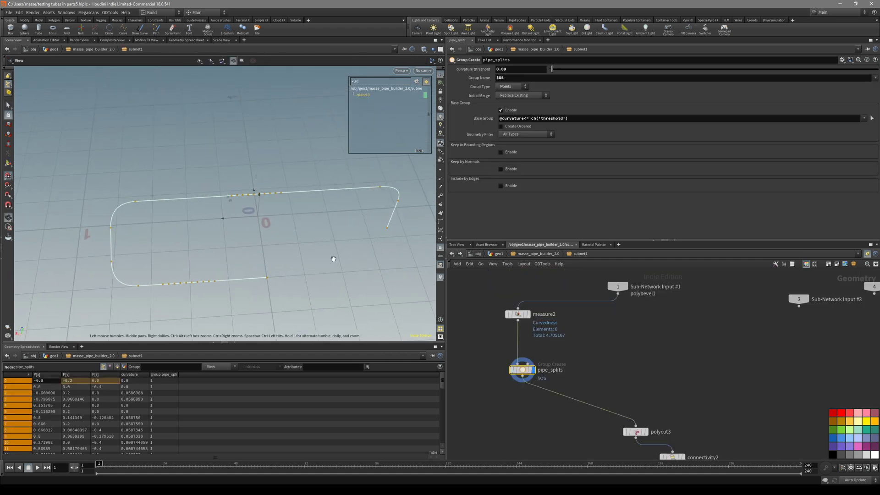
pyautogui.moveTo(208, 215); pyautogui.dragTo(324, 230)
pyautogui.press('Return')
pyautogui.moveTo(568, 296); pyautogui.dragTo(569, 275, button='middle')
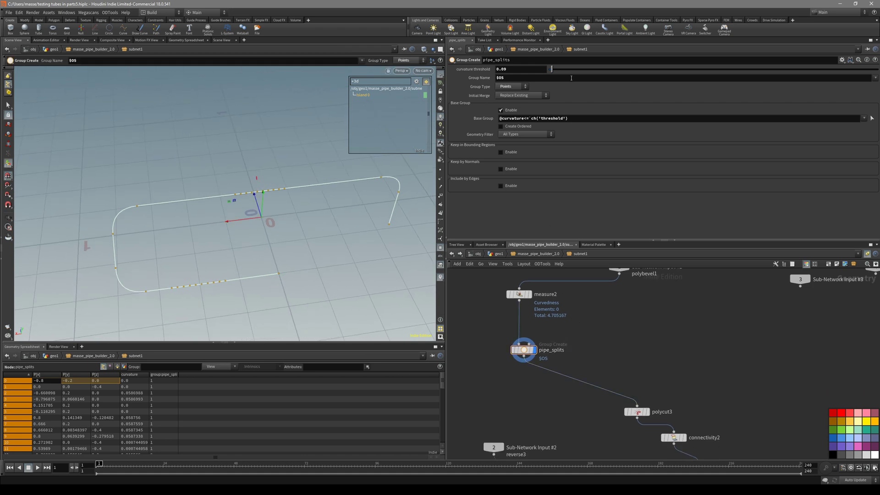
pyautogui.moveTo(232, 208); pyautogui.dragTo(316, 175)
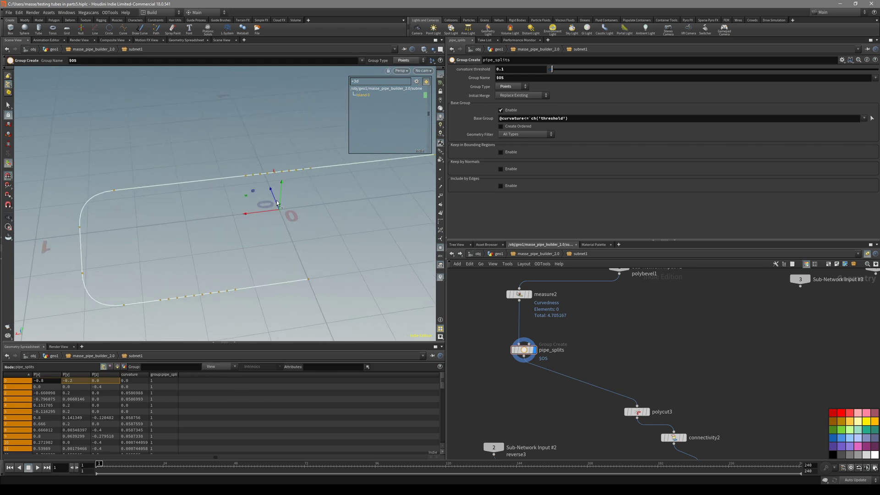
pyautogui.moveTo(559, 71)
pyautogui.mouseDown()
pyautogui.moveTo(547, 73)
pyautogui.moveTo(555, 75)
pyautogui.mouseUp()
pyautogui.press('Escape')
pyautogui.moveTo(257, 216); pyautogui.dragTo(257, 270)
pyautogui.press('Return')
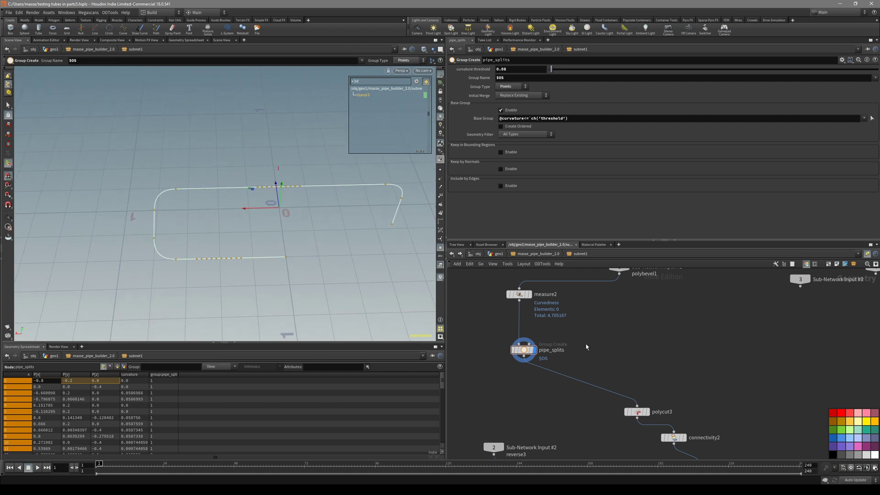
# Examine the points grouped by pipe_splits along the curve's bends and straight sections, comparing with measure2.
pyautogui.moveTo(572, 332); pyautogui.dragTo(538, 347, button='middle')
pyautogui.moveTo(585, 366); pyautogui.dragTo(523, 352, button='middle')
pyautogui.moveTo(521, 316); pyautogui.dragTo(522, 377, button='middle')
pyautogui.moveTo(466, 312); pyautogui.dragTo(466, 313)
pyautogui.click(480, 390)
pyautogui.press('Escape')
pyautogui.moveTo(266, 216); pyautogui.dragTo(394, 243)
pyautogui.press('Return')
pyautogui.moveTo(570, 358); pyautogui.dragTo(580, 343, button='middle')
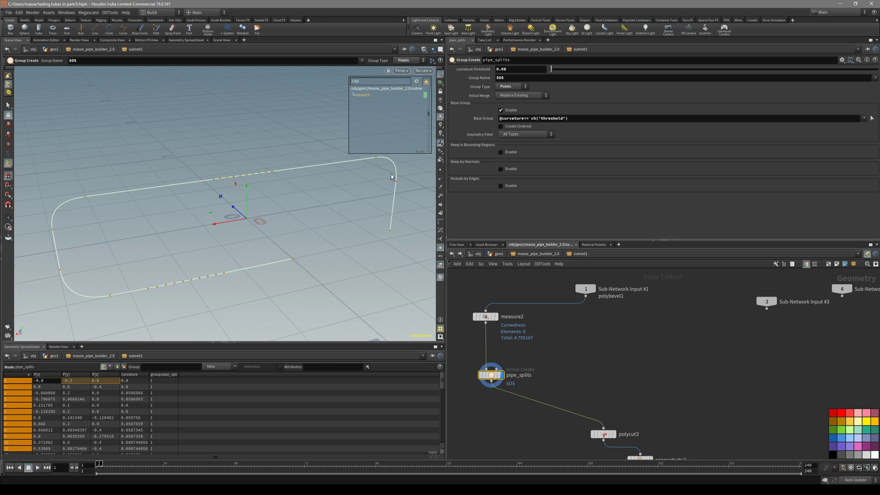
pyautogui.moveTo(593, 399); pyautogui.dragTo(576, 351, button='middle')
pyautogui.moveTo(600, 350); pyautogui.dragTo(555, 403)
pyautogui.moveTo(551, 408); pyautogui.dragTo(565, 440, button='middle')
pyautogui.click(486, 359)
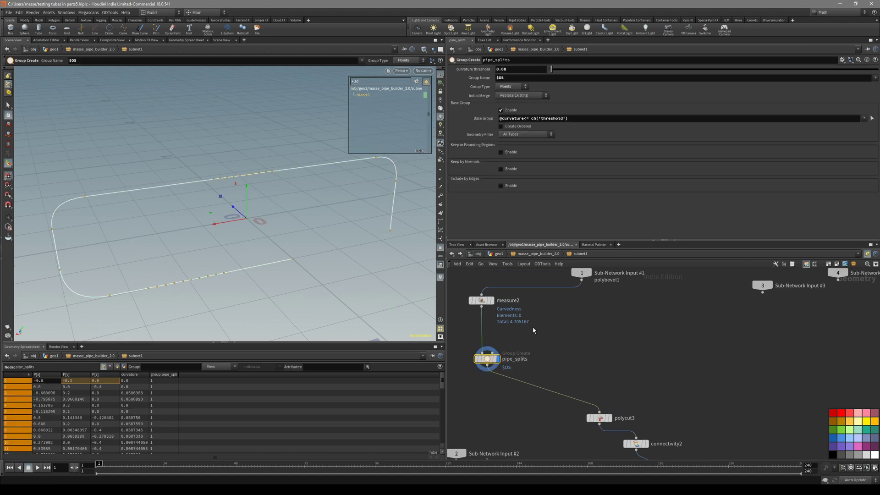
pyautogui.click(481, 300)
pyautogui.click(487, 359)
pyautogui.moveTo(540, 391); pyautogui.dragTo(521, 427, button='middle')
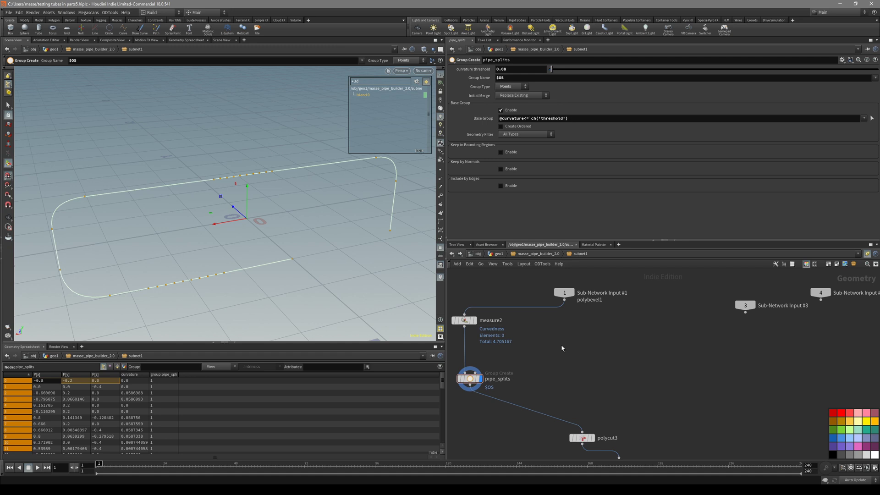
# Go up to masse_pipe_builder_2.0 and check the displayed pipe and the subnetwork's connections in the style2 box.
pyautogui.press('u')
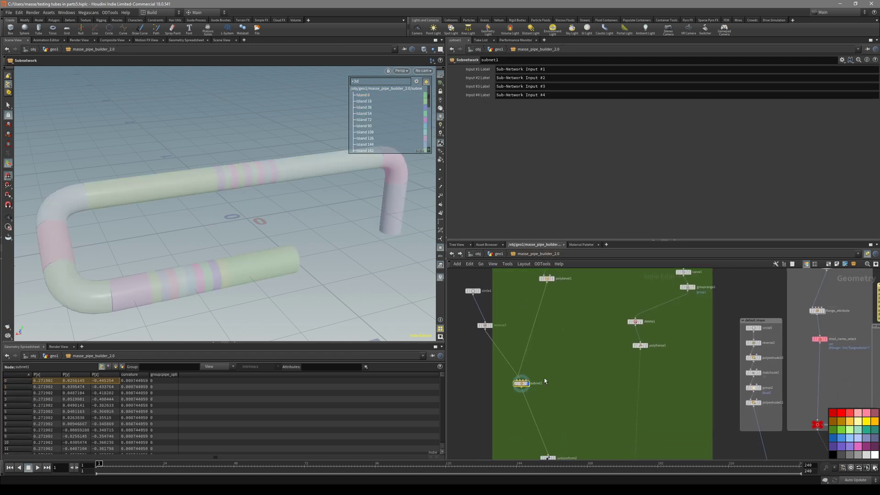
pyautogui.moveTo(552, 374); pyautogui.dragTo(530, 429, button='middle')
pyautogui.scroll(-3, 554, 382)
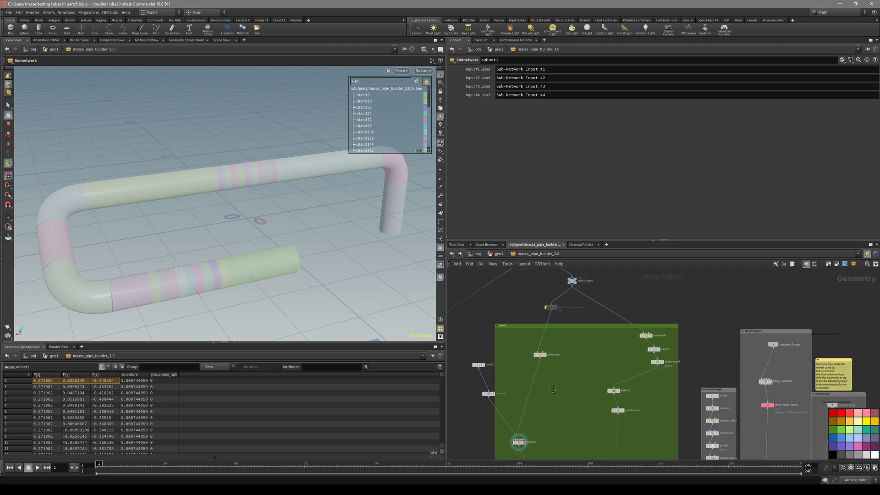
pyautogui.scroll(3, 581, 322)
# Inside subnet1, add a Group Create node wired from Sub-Network Input #1 and display it.
pyautogui.doubleClick(530, 373)
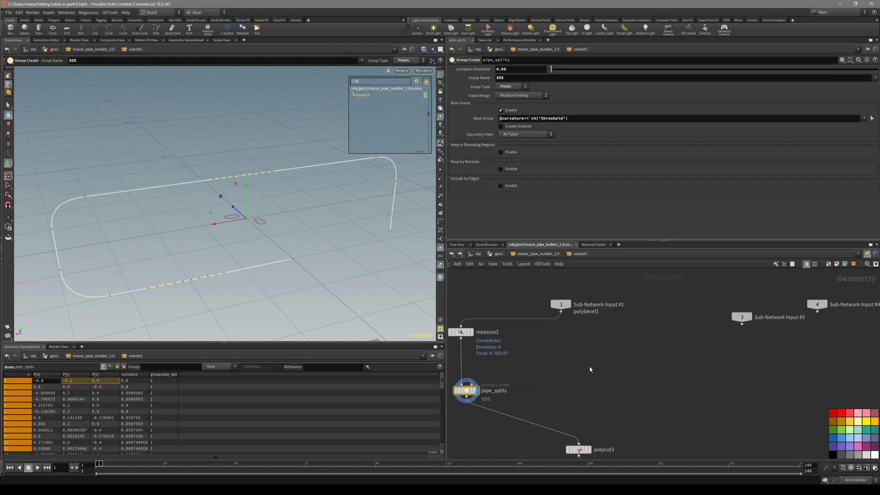
pyautogui.press('Tab')
pyautogui.write('split')
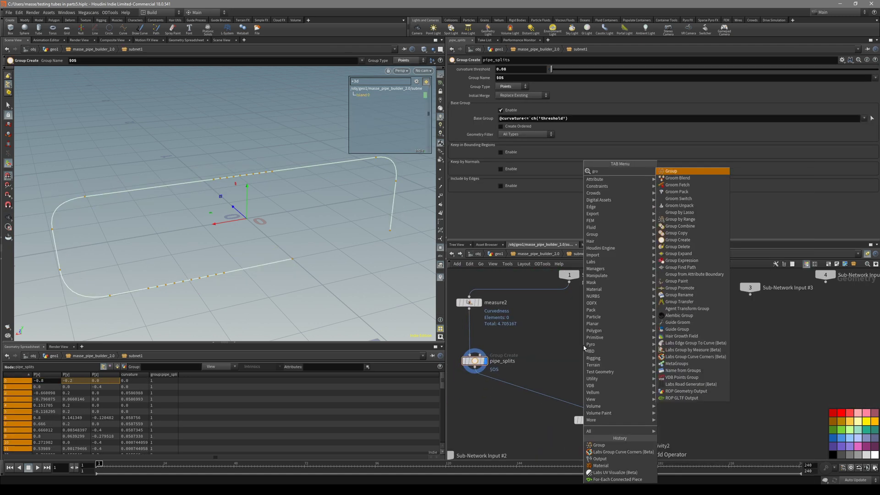
pyautogui.press('Return')
pyautogui.click(584, 347)
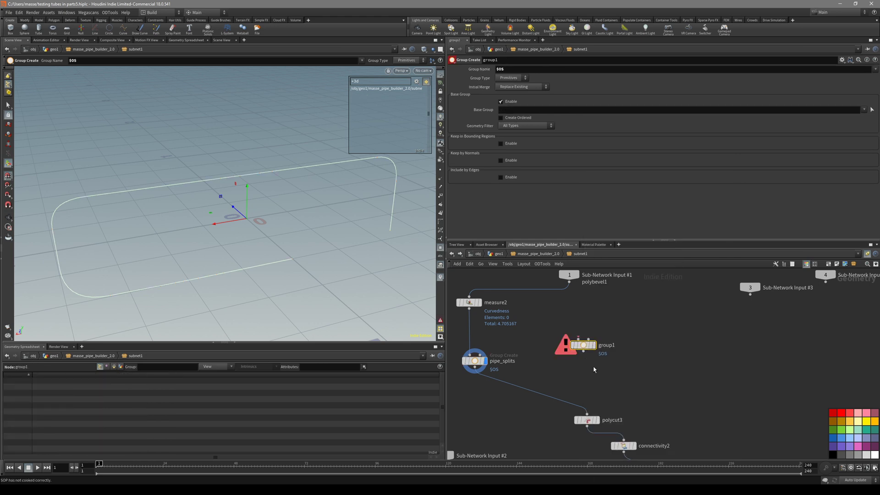
pyautogui.moveTo(572, 288); pyautogui.dragTo(579, 342)
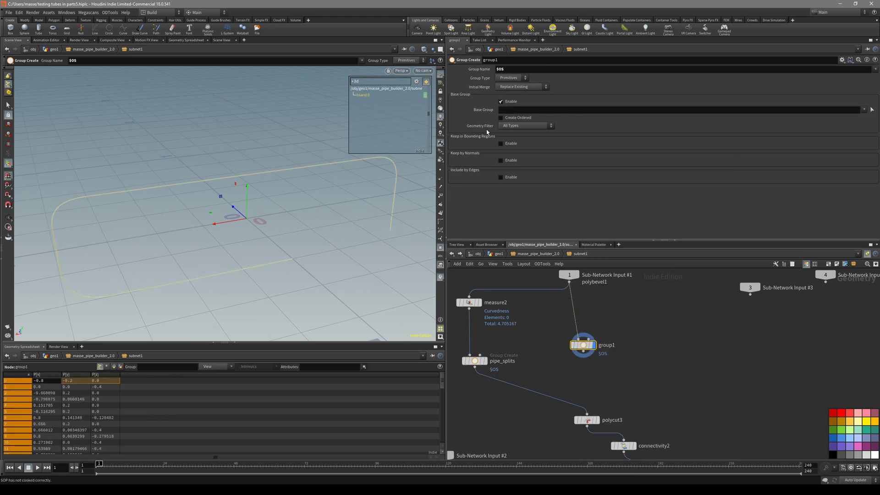
# Check group1's points along the curve, go up to masse_pipe_builder_2.0 and display polybevel1.
pyautogui.press('s')
pyautogui.moveTo(373, 206); pyautogui.dragTo(432, 220)
pyautogui.click(441, 196)
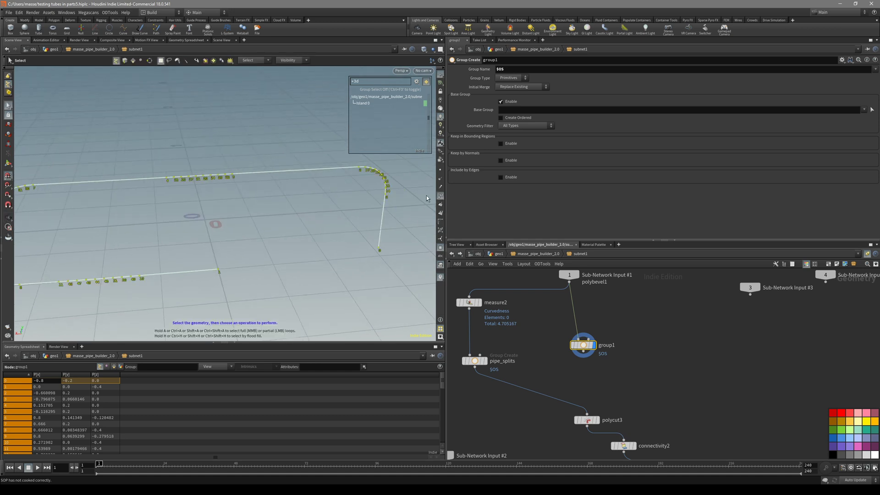
pyautogui.moveTo(574, 298); pyautogui.dragTo(567, 339, button='middle')
pyautogui.click(536, 254)
pyautogui.click(532, 328)
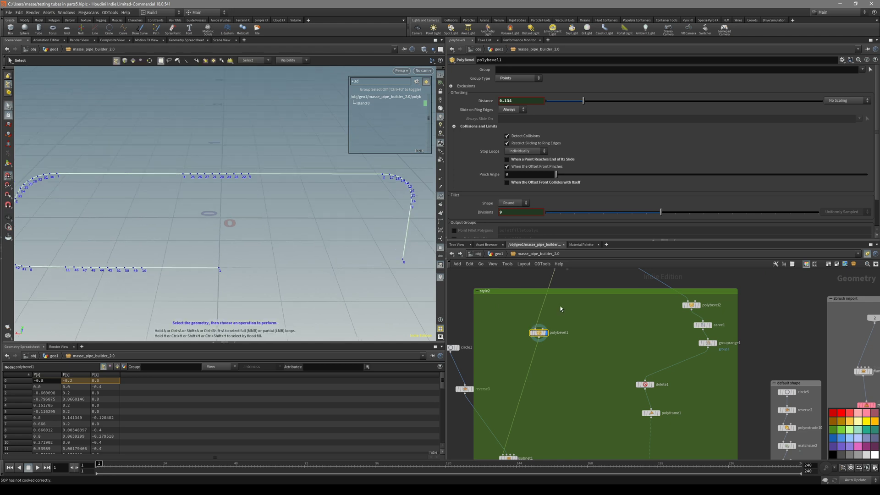
# Display style2_input and examine the original curve's points before bevelling.
pyautogui.moveTo(578, 276); pyautogui.dragTo(551, 341, button='middle')
pyautogui.click(559, 292)
pyautogui.press('Escape')
pyautogui.moveTo(321, 202); pyautogui.dragTo(369, 220)
pyautogui.scroll(3, 369, 220)
pyautogui.press('s')
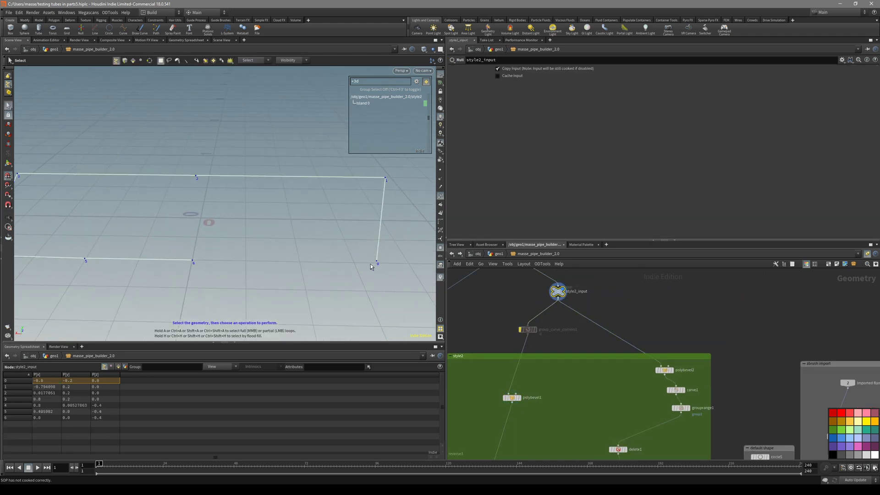
pyautogui.keyDown('alt'); pyautogui.moveTo(289, 183); pyautogui.dragTo(137, 186); pyautogui.keyUp('alt')
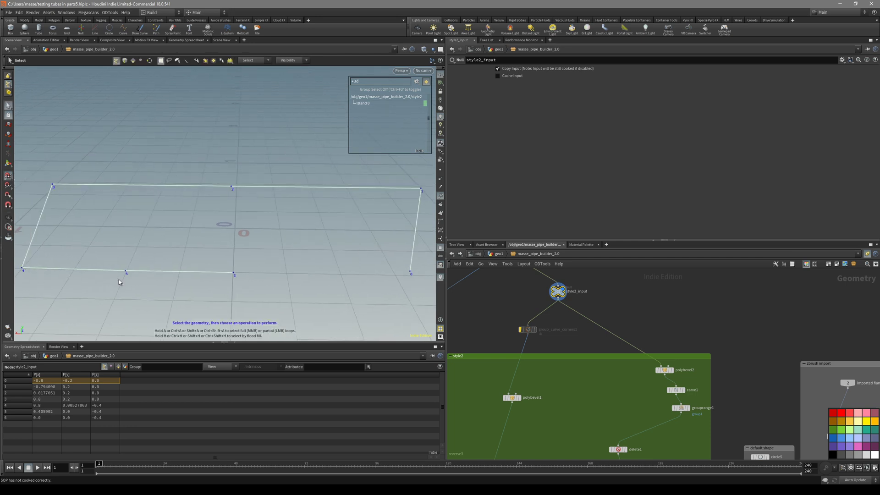
# Display polybevel1 again and examine how the points are numbered along the bevelled curve.
pyautogui.click(513, 397)
pyautogui.press('Escape')
pyautogui.press('s')
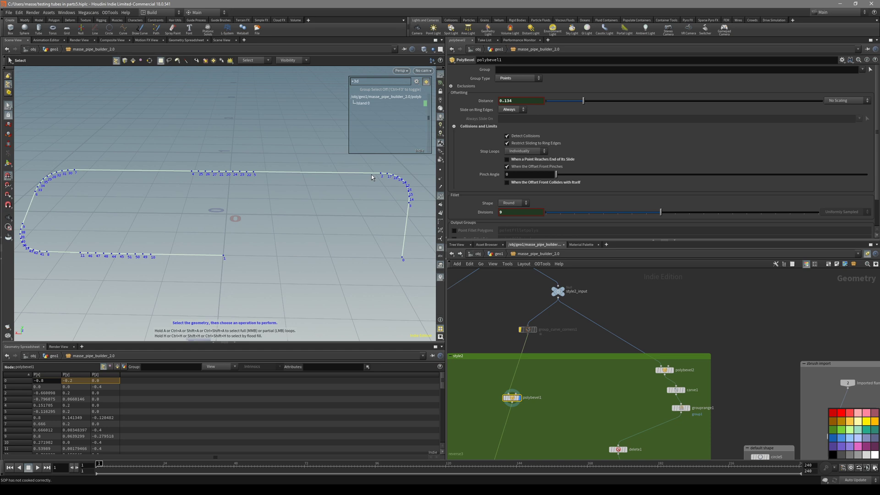
pyautogui.press('Escape')
pyautogui.moveTo(110, 183); pyautogui.dragTo(118, 188, button='middle')
pyautogui.press('s')
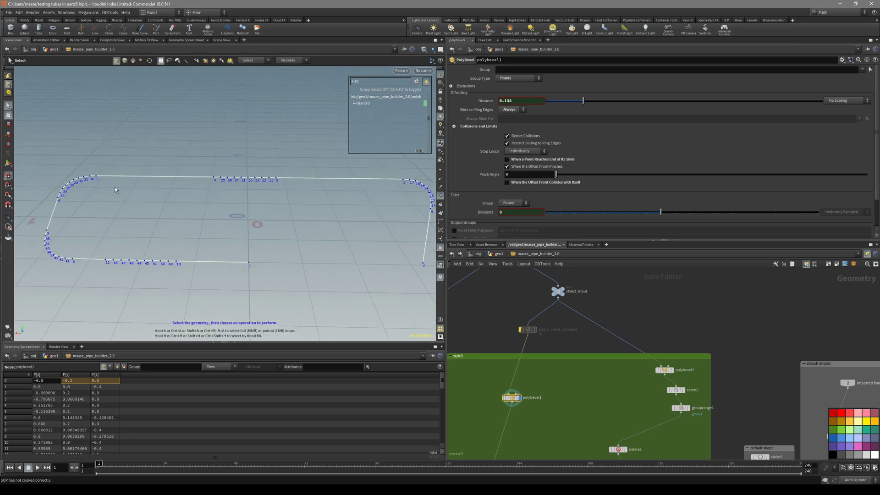
pyautogui.moveTo(123, 200); pyautogui.dragTo(79, 192, button='middle')
# Select the start and end points of the bevelled sections on the polybevel1 curve to examine their numbering, and clear the selection.
pyautogui.click(383, 258)
pyautogui.keyDown('shift'); pyautogui.click(389, 204); pyautogui.keyUp('shift')
pyautogui.keyDown('shift'); pyautogui.click(361, 174); pyautogui.keyUp('shift')
pyautogui.keyDown('shift'); pyautogui.click(234, 173); pyautogui.keyUp('shift')
pyautogui.moveTo(170, 178); pyautogui.dragTo(142, 181, button='middle')
pyautogui.keyDown('shift'); pyautogui.moveTo(133, 200); pyautogui.dragTo(134, 200); pyautogui.keyUp('shift')
pyautogui.keyDown('shift'); pyautogui.click(99, 214); pyautogui.keyUp('shift')
pyautogui.keyDown('shift'); pyautogui.click(90, 248); pyautogui.keyUp('shift')
pyautogui.hotkey('space', 'h')
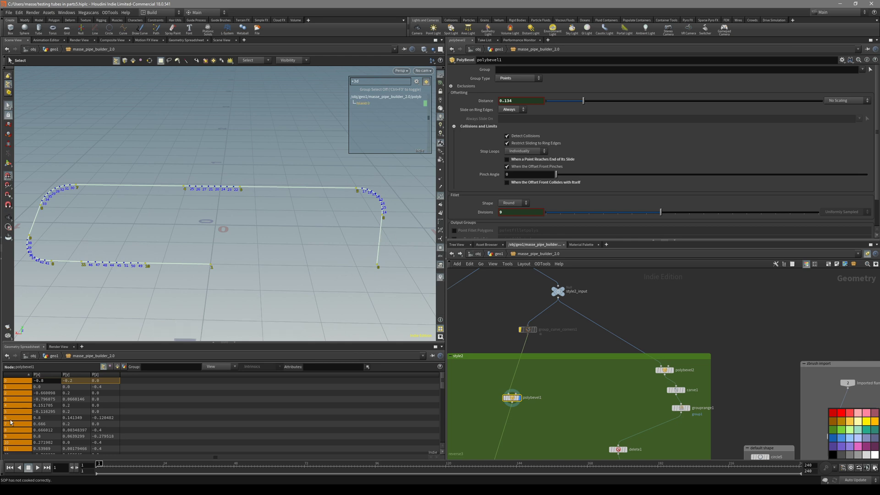
pyautogui.moveTo(190, 198); pyautogui.dragTo(204, 196, button='middle')
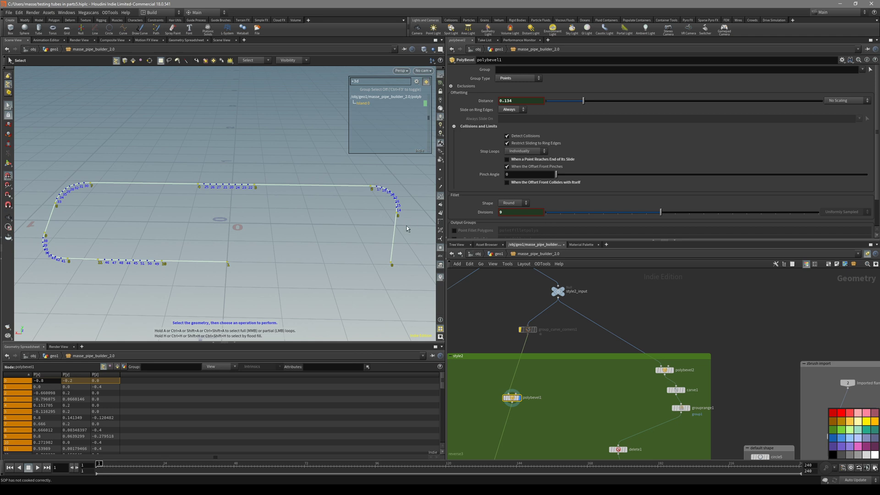
pyautogui.moveTo(211, 298); pyautogui.dragTo(236, 288, button='middle')
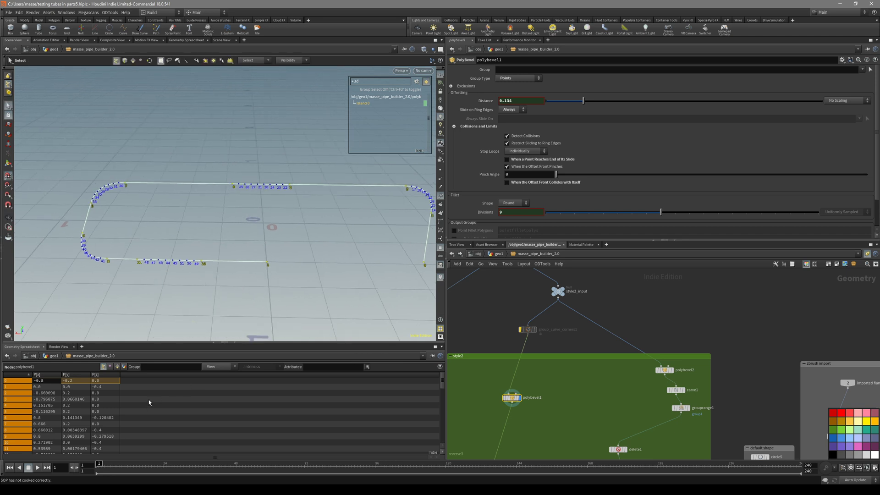
pyautogui.click(195, 282)
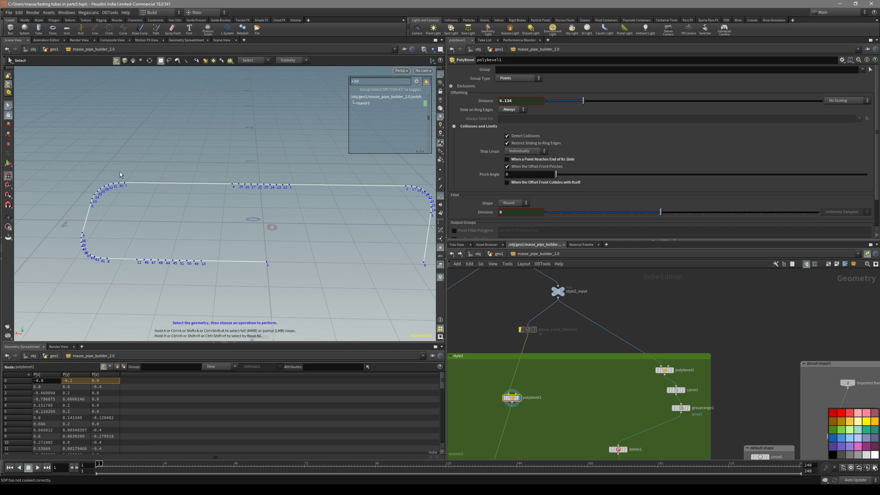
# Inside subnet1, create a Group Create node fed by Sub-Network Input #1, display it and set its group type to Points.
pyautogui.press('i')
pyautogui.scroll(-2, 569, 369)
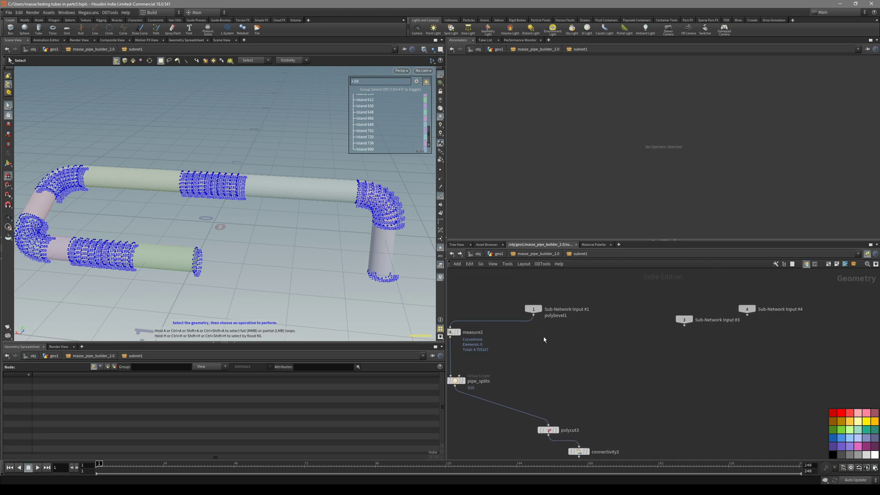
pyautogui.moveTo(535, 316); pyautogui.dragTo(562, 370)
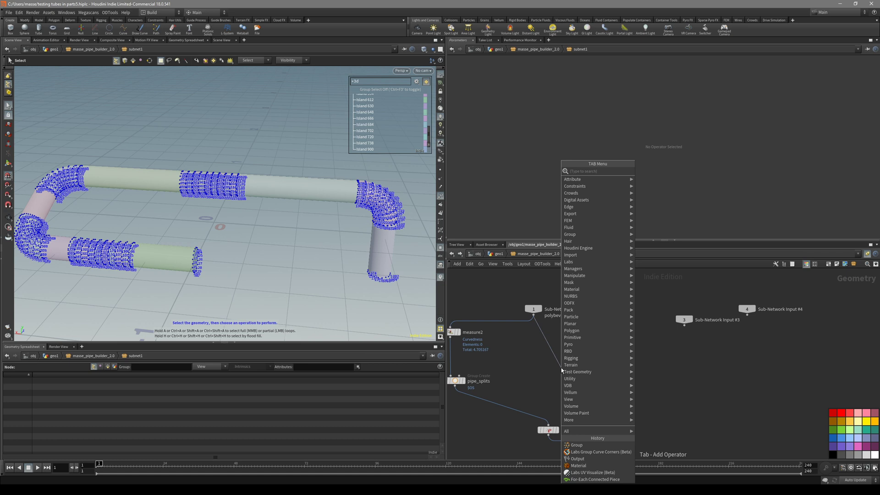
pyautogui.write('group')
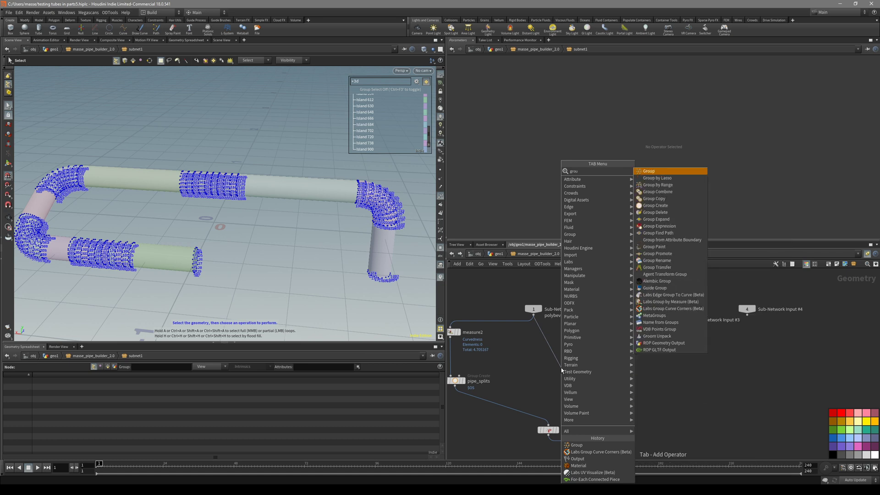
pyautogui.press('Return')
pyautogui.click(561, 367)
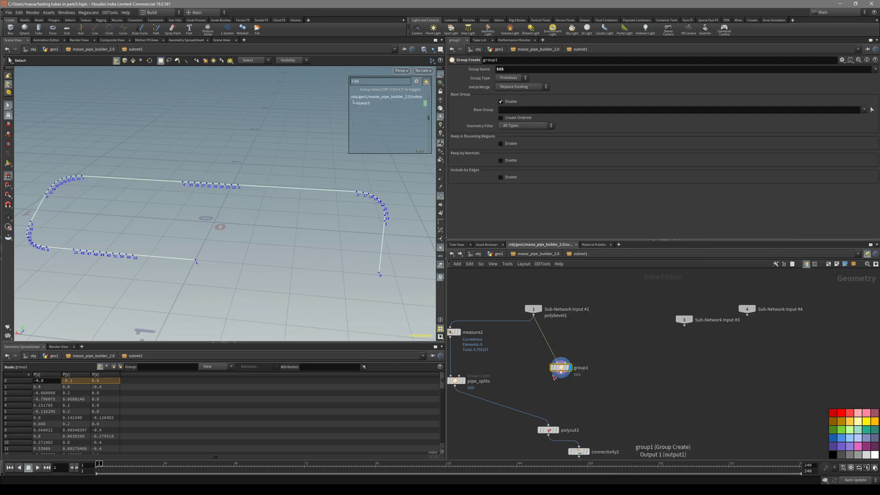
pyautogui.click(511, 78)
pyautogui.click(514, 92)
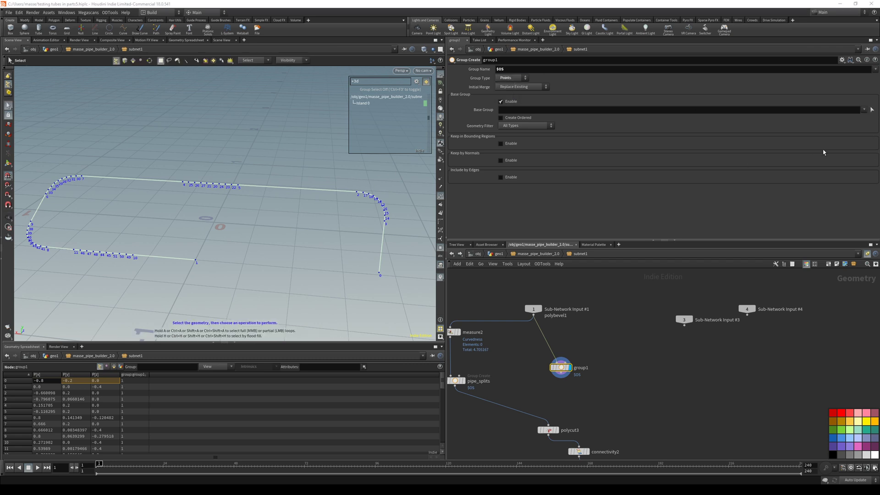
# Try assigning one bend's points as group1's base group, and clear the base group entry.
pyautogui.moveTo(343, 189); pyautogui.dragTo(406, 230)
pyautogui.press('Return')
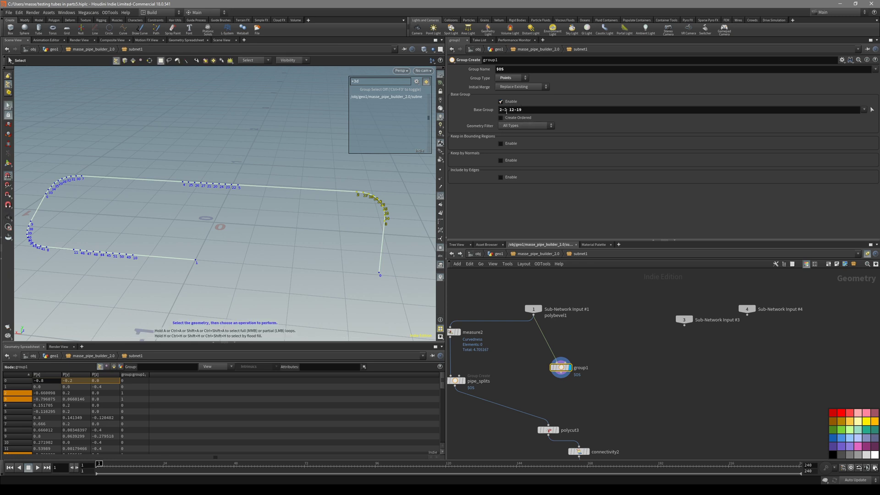
pyautogui.click(849, 126)
pyautogui.tripleClick(510, 110)
pyautogui.press('BackSpace')
# Enter 0- as group1's base group to start a point range from the first point.
pyautogui.press('Escape')
pyautogui.moveTo(325, 212); pyautogui.dragTo(329, 256)
pyautogui.press('s')
pyautogui.keyDown('alt'); pyautogui.moveTo(400, 263); pyautogui.dragTo(379, 287); pyautogui.keyUp('alt')
pyautogui.click(516, 109)
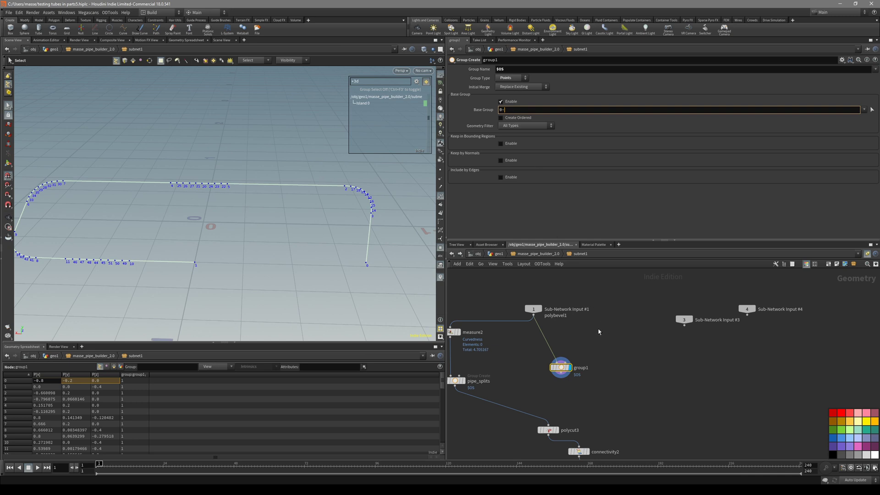
pyautogui.keyDown('alt'); pyautogui.moveTo(339, 241); pyautogui.dragTo(339, 244); pyautogui.keyUp('alt')
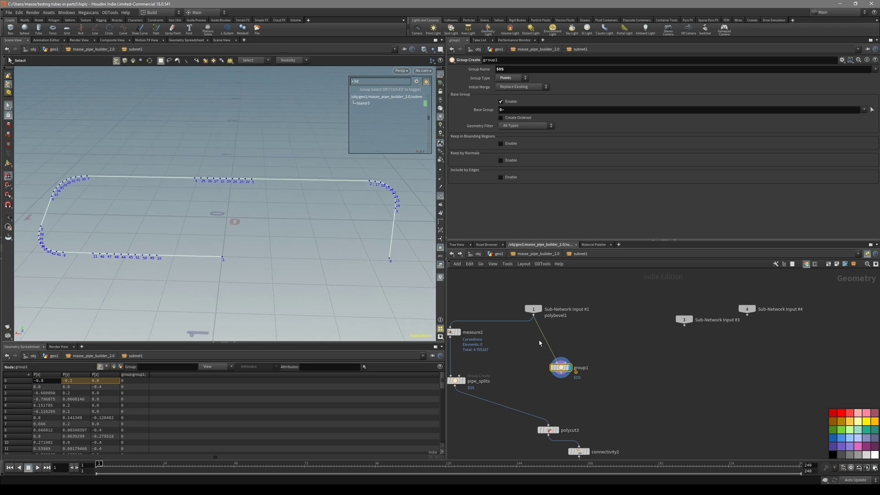
# Go up to masse_pipe_builder_2.0, compare the points of style2_input and polybevel1, and return inside subnet1.
pyautogui.scroll(2, 558, 341)
pyautogui.click(537, 255)
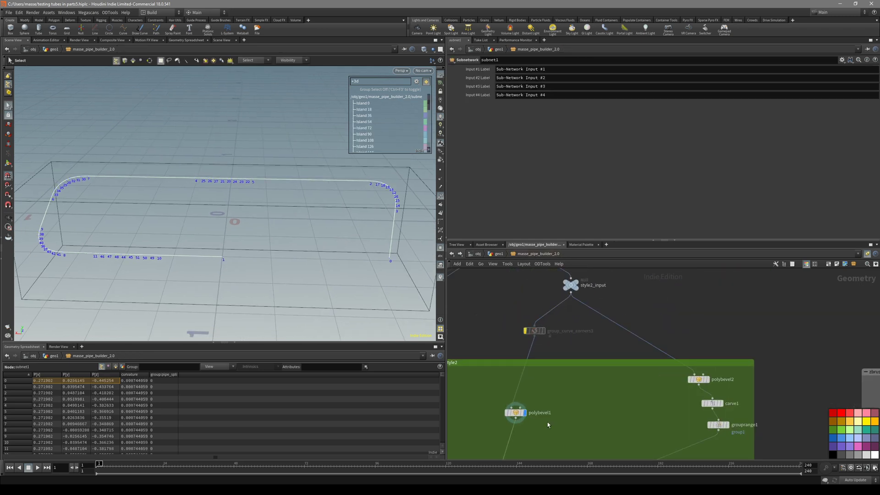
pyautogui.click(561, 319)
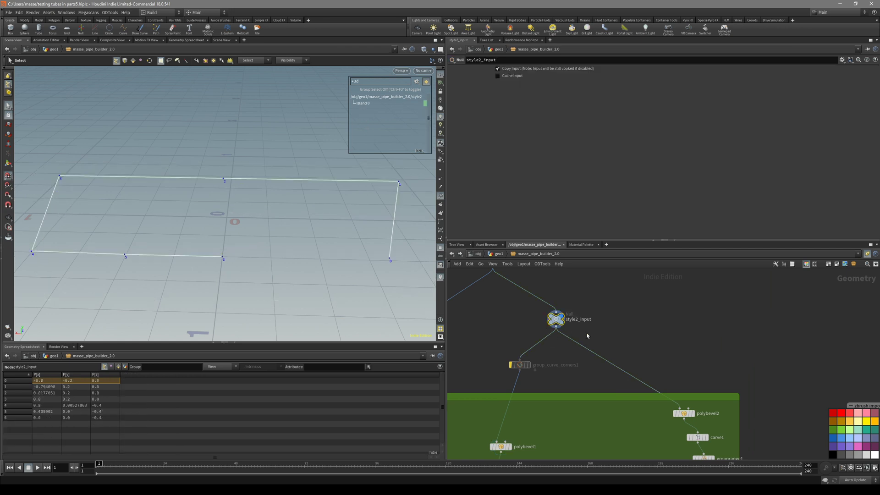
pyautogui.scroll(3, 566, 331)
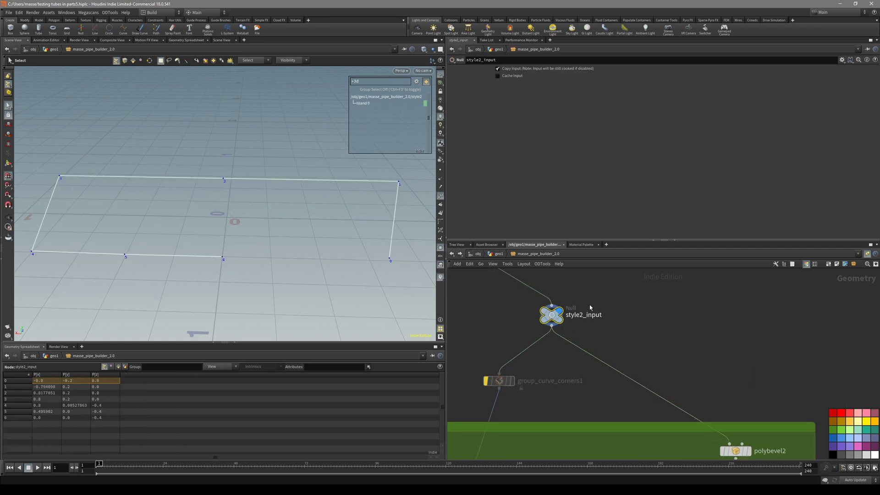
pyautogui.scroll(-1, 590, 388)
pyautogui.scroll(-2, 590, 387)
pyautogui.click(563, 361)
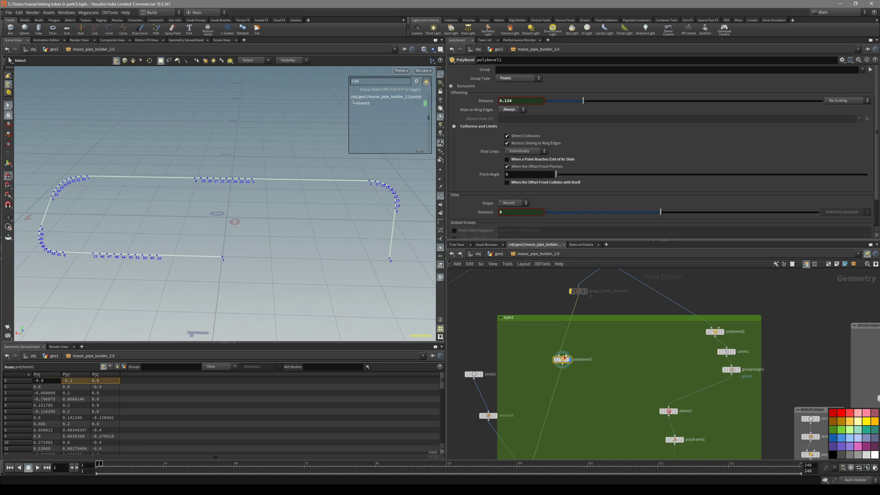
pyautogui.scroll(-2, 574, 403)
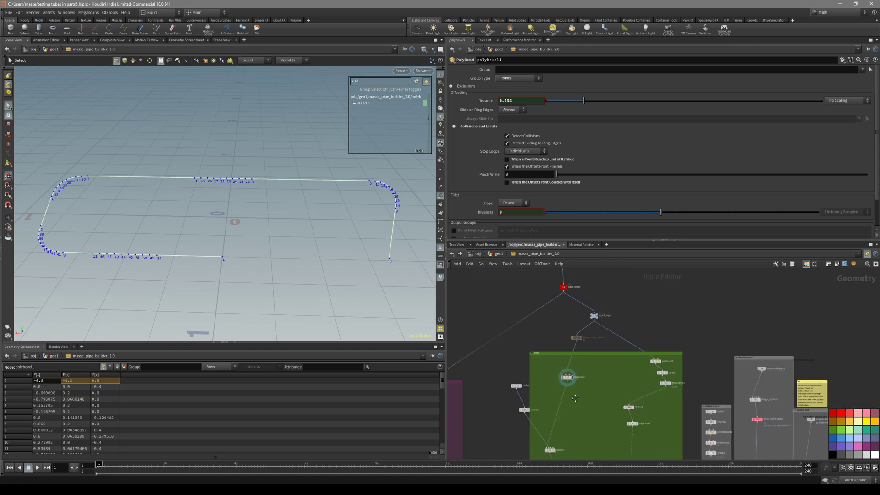
pyautogui.scroll(2, 576, 353)
pyautogui.doubleClick(546, 392)
# Set group1's base group to a range ending at style2_input's point count, 0-`npoints('../../style2_input/').
pyautogui.click(526, 110)
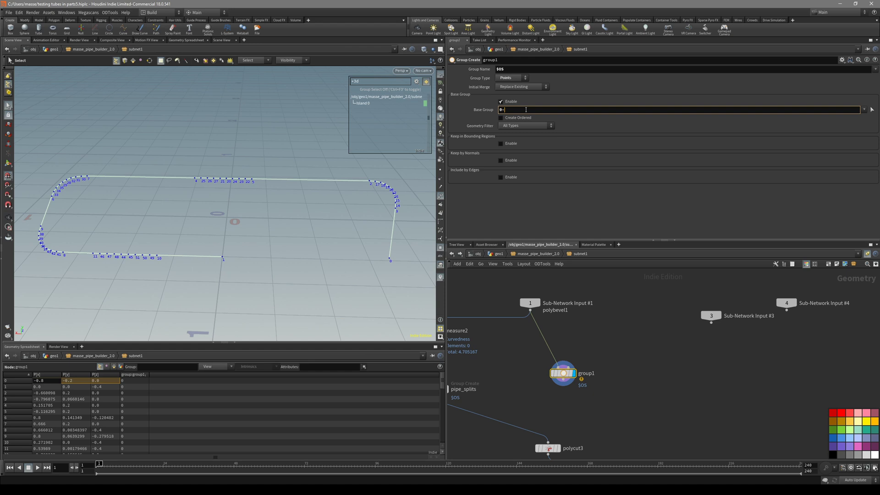
pyautogui.write("0-`npoints('")
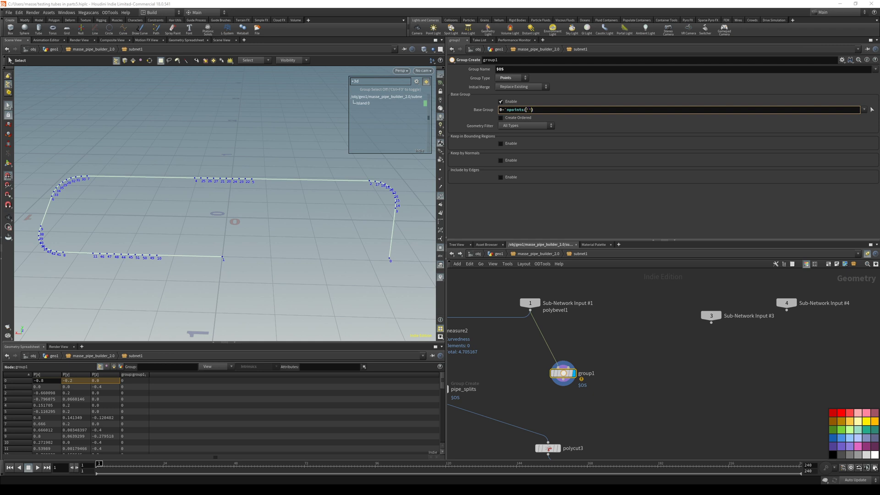
pyautogui.write('../')
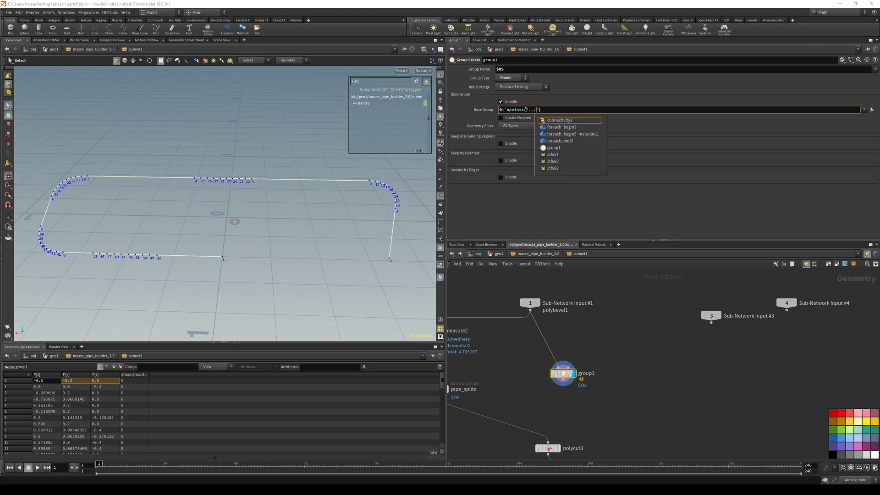
pyautogui.write('../')
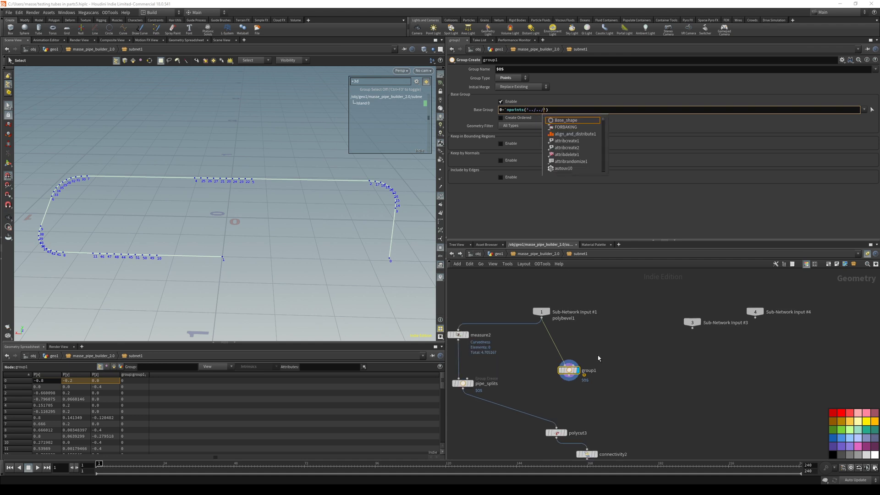
pyautogui.write('u')
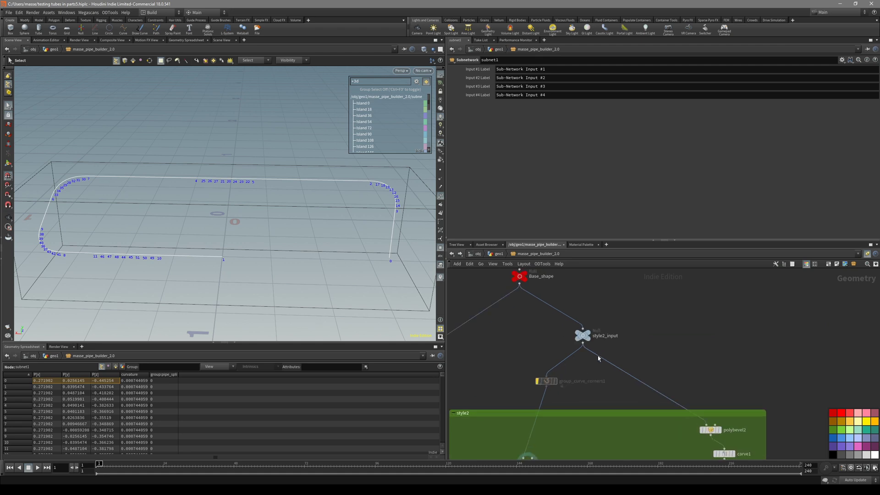
pyautogui.doubleClick(529, 406)
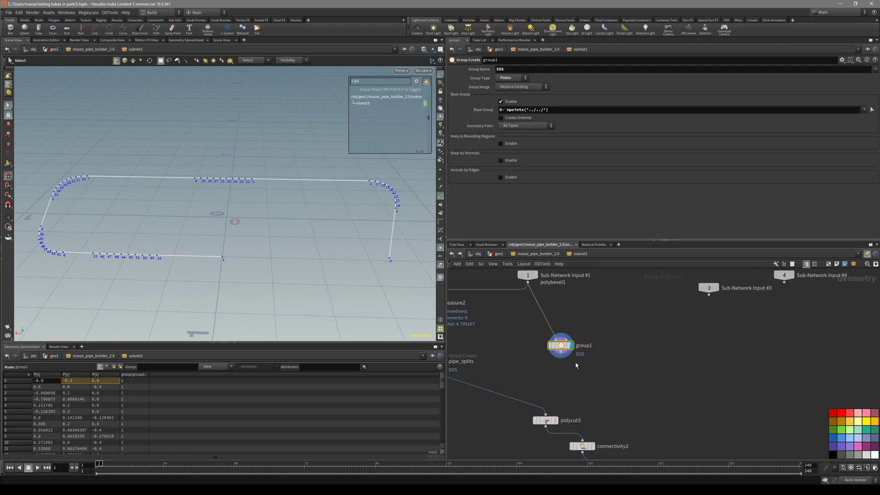
pyautogui.write('sty')
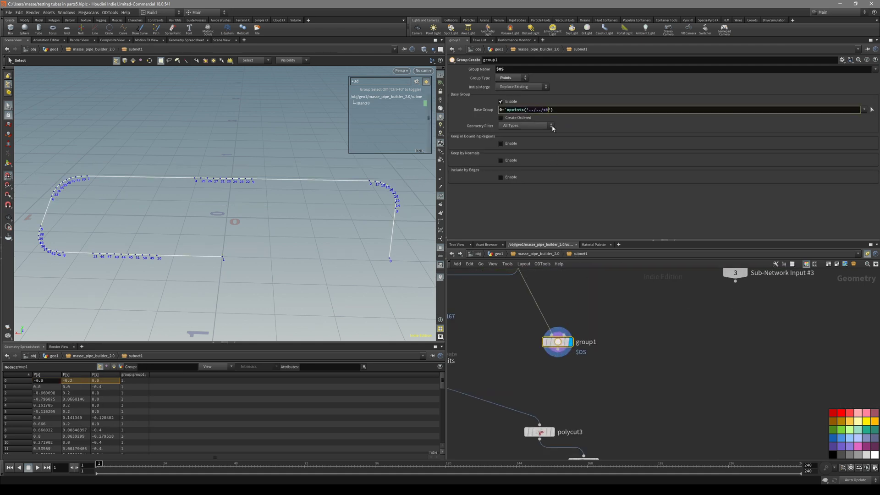
pyautogui.click(568, 121)
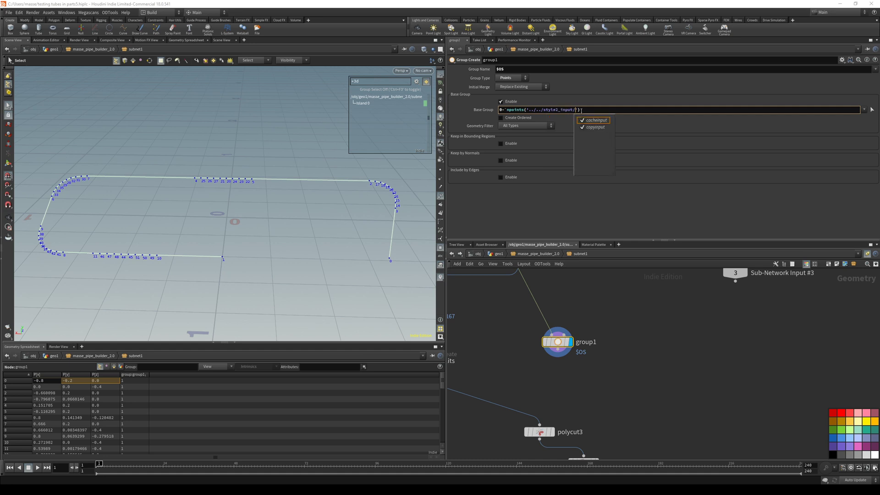
pyautogui.press('Escape')
pyautogui.moveTo(325, 187); pyautogui.dragTo(331, 189, button='middle')
pyautogui.press('s')
pyautogui.click(580, 110)
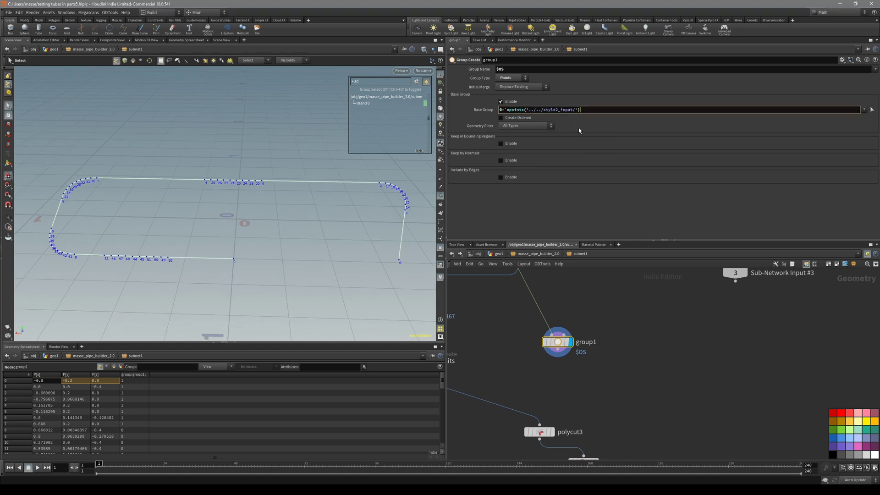
# Show the points grouped by group1 and examine their positions at the ends of the curve's bevelled sections.
pyautogui.press('2')
pyautogui.keyDown('alt'); pyautogui.moveTo(351, 186); pyautogui.dragTo(340, 218, button='middle'); pyautogui.keyUp('alt')
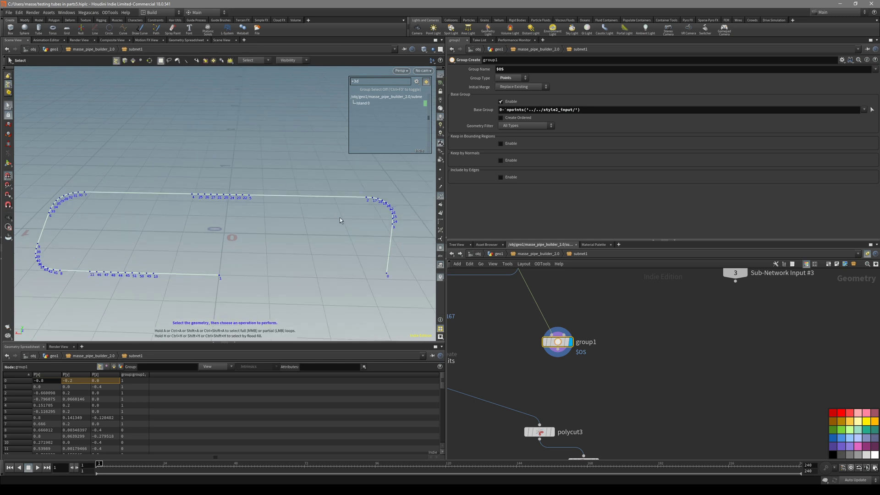
pyautogui.press('Return')
pyautogui.moveTo(340, 217)
pyautogui.keyDown('alt'); pyautogui.mouseDown()
pyautogui.moveTo(326, 220)
pyautogui.moveTo(338, 225)
pyautogui.mouseUp(); pyautogui.keyUp('alt')
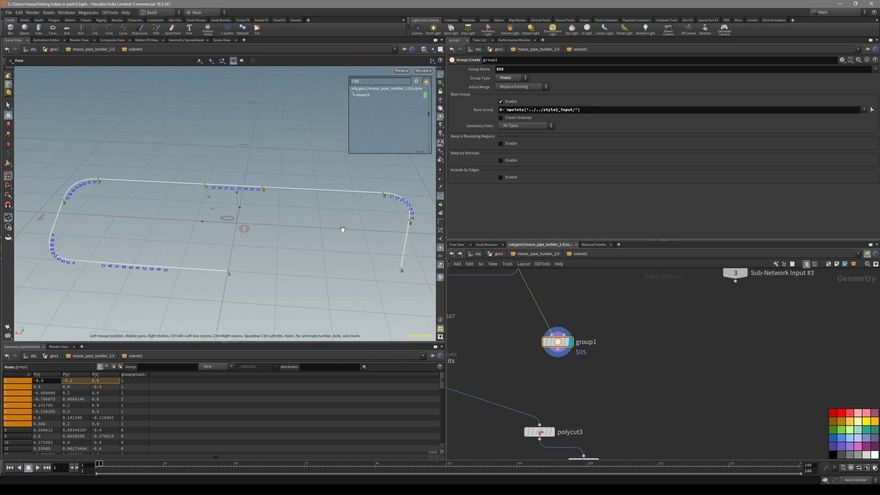
pyautogui.press('Escape')
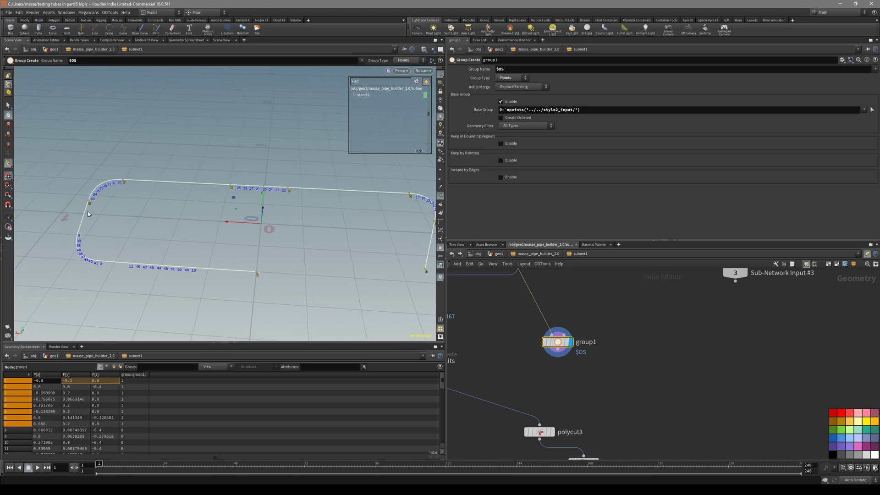
# Go up to masse_pipe_builder_2.0, check the point count of style2_input, inspect polybevel1, and return inside subnet1.
pyautogui.moveTo(324, 242); pyautogui.dragTo(282, 239)
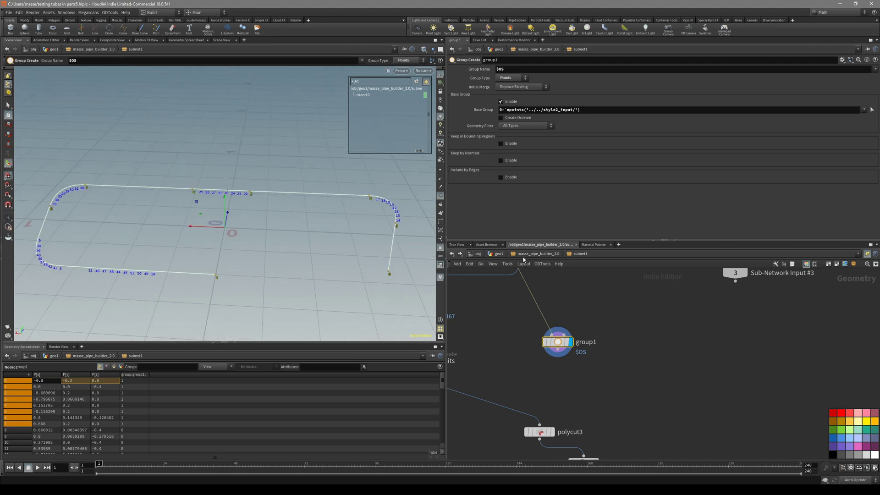
pyautogui.press('u')
pyautogui.middleClick(551, 289)
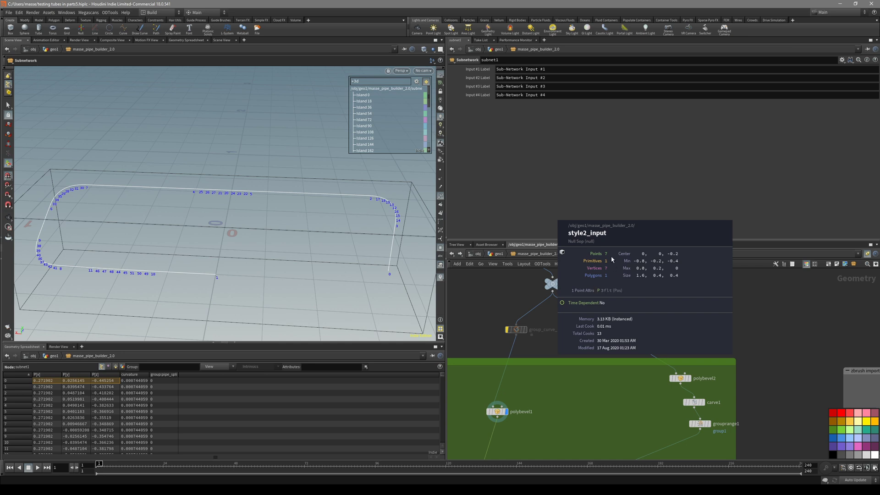
pyautogui.moveTo(573, 404); pyautogui.dragTo(604, 344, button='middle')
pyautogui.click(529, 353)
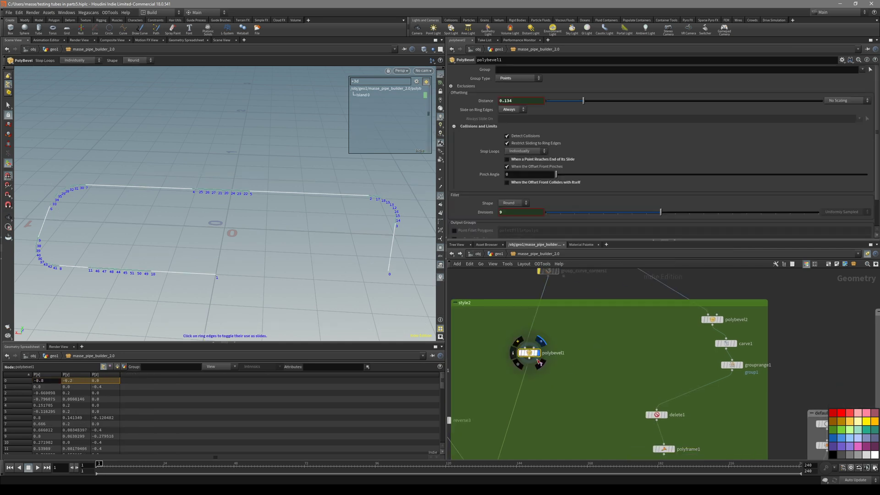
pyautogui.scroll(-2, 555, 372)
pyautogui.moveTo(556, 372); pyautogui.dragTo(609, 286, button='middle')
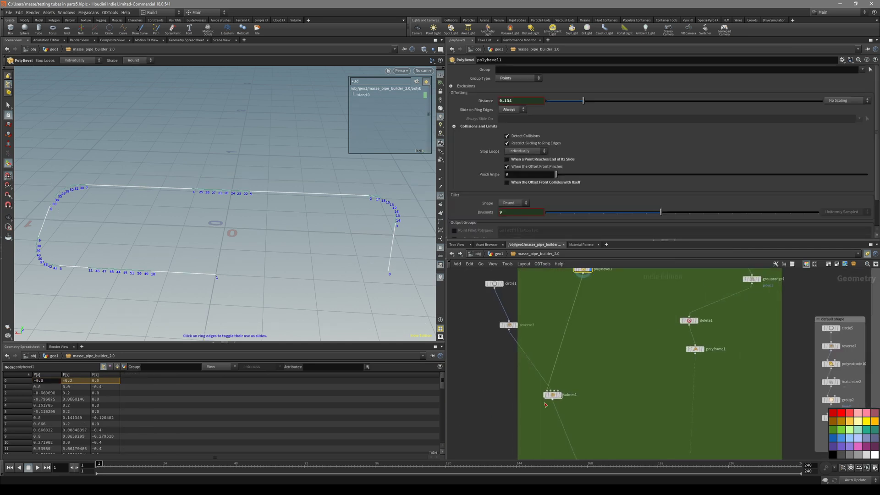
pyautogui.doubleClick(552, 394)
pyautogui.moveTo(358, 302); pyautogui.dragTo(265, 264)
pyautogui.press('Return')
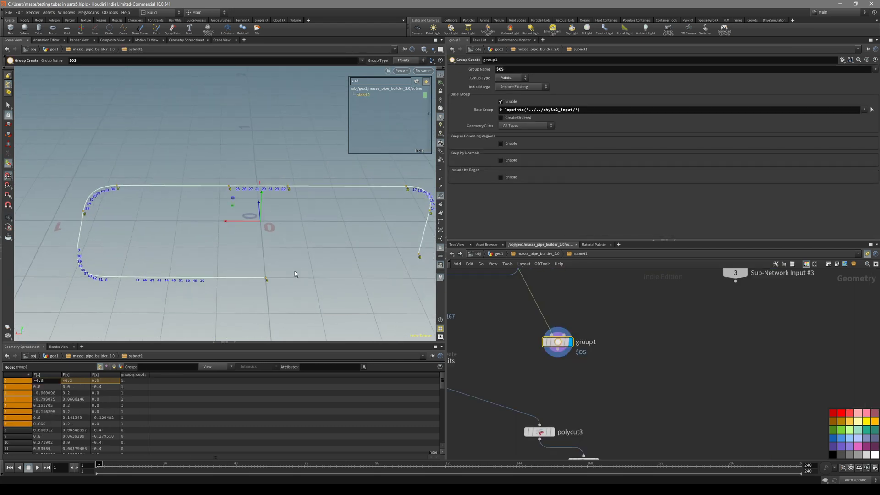
# Examine where the points grouped by group1 sit along the bevelled curve, following their numbers from several angles.
pyautogui.moveTo(309, 237); pyautogui.dragTo(197, 247)
pyautogui.moveTo(292, 277); pyautogui.dragTo(368, 252)
pyautogui.press('Escape')
pyautogui.press('Return')
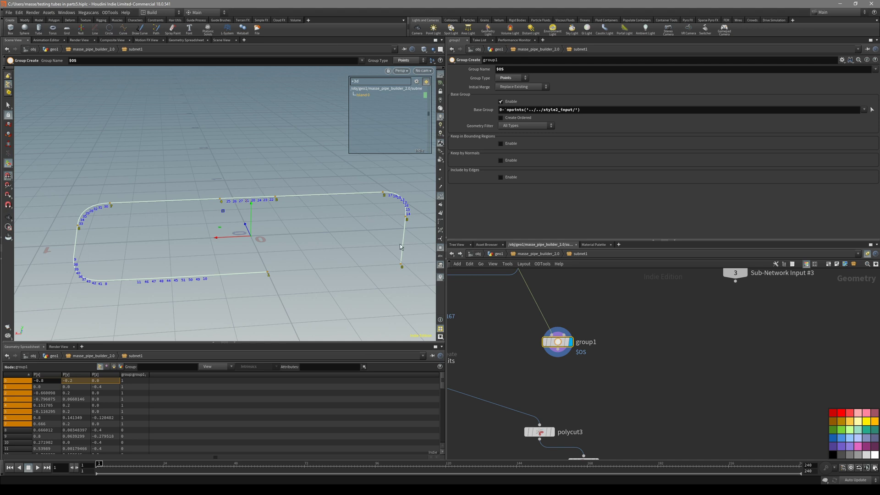
pyautogui.press('Escape')
pyautogui.moveTo(214, 209); pyautogui.dragTo(213, 246)
pyautogui.moveTo(288, 209); pyautogui.dragTo(367, 256)
pyautogui.press('Return')
pyautogui.press('Escape')
pyautogui.press('Return')
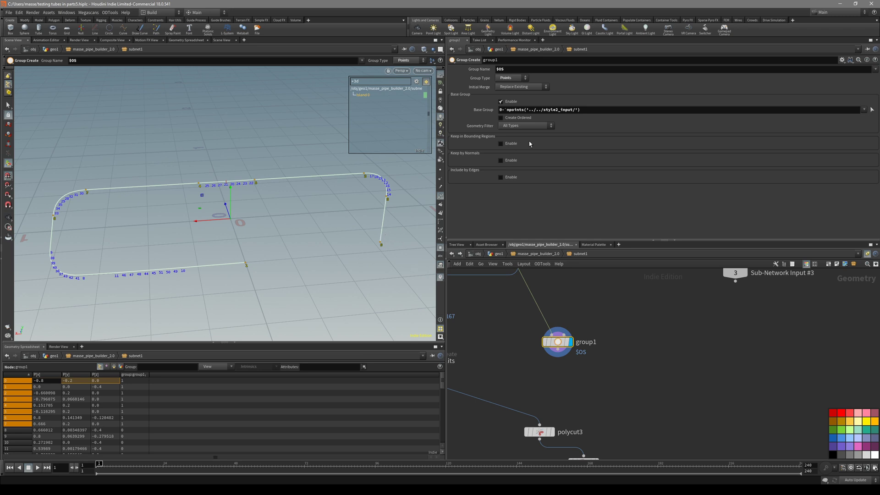
# Subtract 2 from the point count in group1's base group range, making it 0-`(npoints('../../style2_input/')-2)`.
pyautogui.click(590, 109)
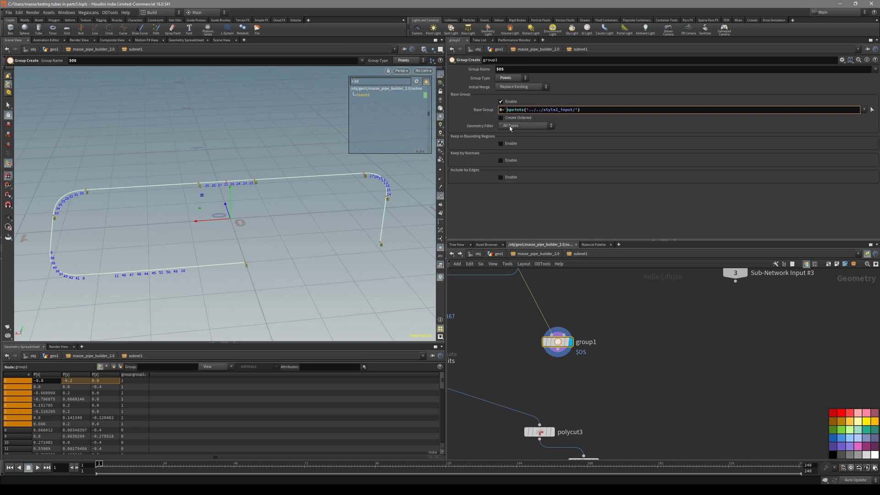
pyautogui.write('(')
pyautogui.click(589, 111)
pyautogui.write(')-2)')
pyautogui.press('Return')
pyautogui.keyDown('alt'); pyautogui.moveTo(343, 205); pyautogui.dragTo(166, 155); pyautogui.keyUp('alt')
pyautogui.keyDown('alt'); pyautogui.moveTo(220, 181); pyautogui.dragTo(208, 190); pyautogui.keyUp('alt')
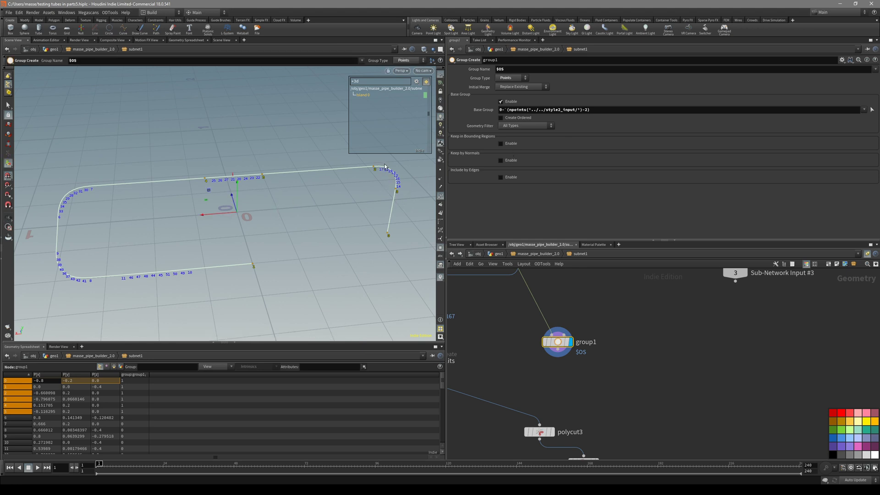
pyautogui.keyDown('alt'); pyautogui.moveTo(340, 197); pyautogui.dragTo(303, 212); pyautogui.keyUp('alt')
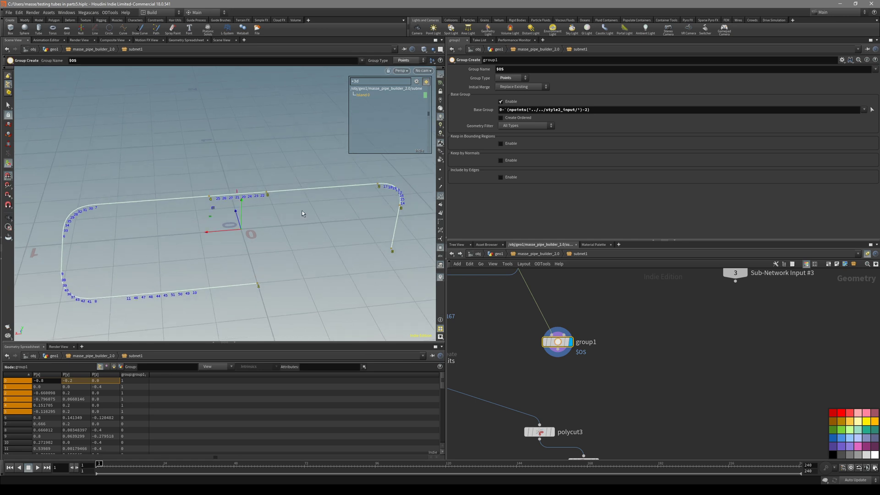
# Double the result in group1's base group range, making it 0-`((npoints('../../style2_input/')-2)*2)`.
pyautogui.click(552, 110)
pyautogui.click(510, 111)
pyautogui.write('(')
pyautogui.click(593, 110)
pyautogui.write(')')
pyautogui.write('*1')
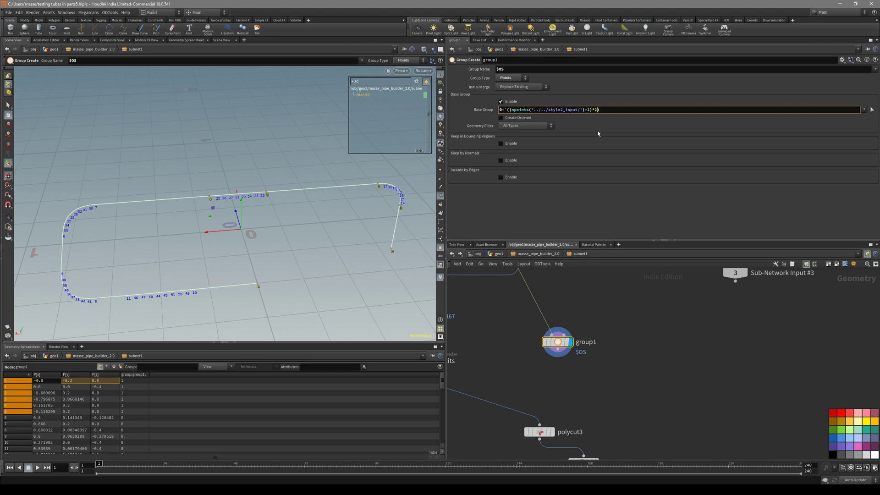
pyautogui.press('Return')
pyautogui.moveTo(229, 266); pyautogui.dragTo(298, 255, button='middle')
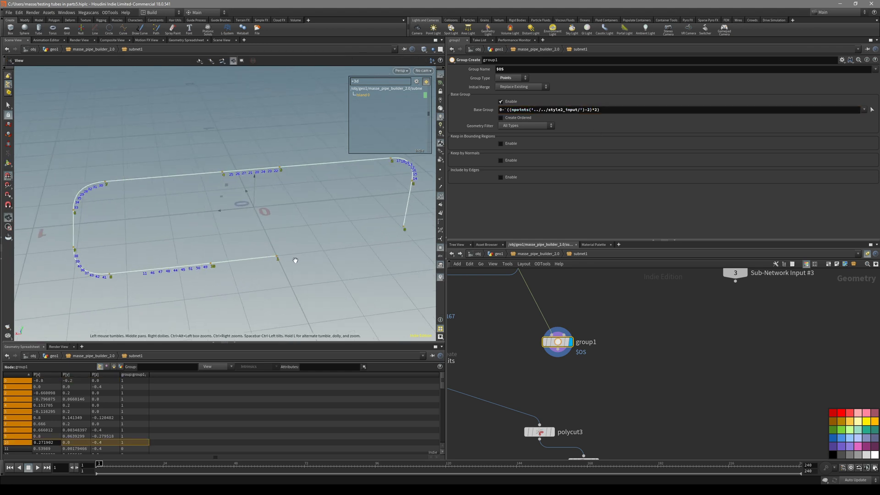
pyautogui.moveTo(170, 282); pyautogui.dragTo(200, 279, button='middle')
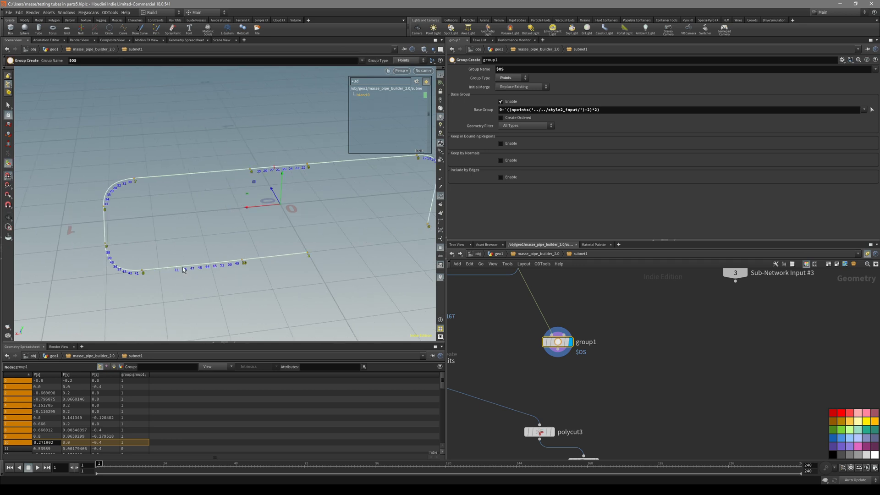
pyautogui.keyDown('alt'); pyautogui.moveTo(238, 278); pyautogui.dragTo(281, 277); pyautogui.keyUp('alt')
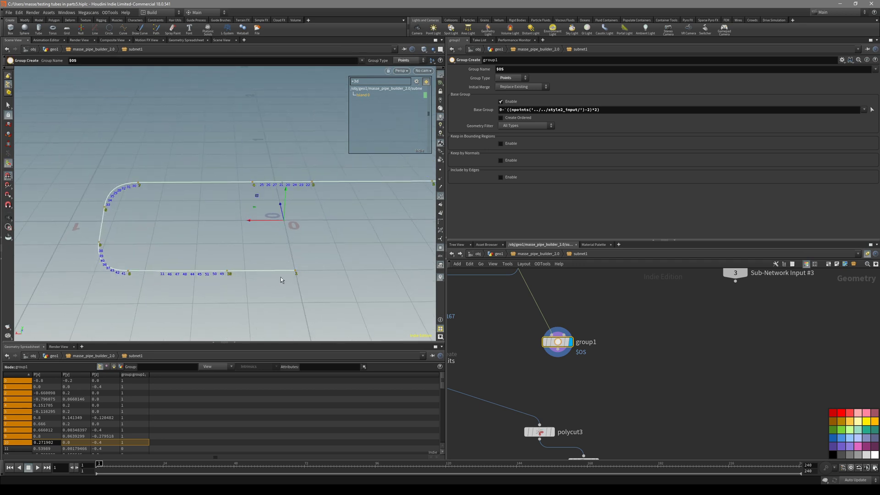
# Add 1 to the end of group1's base group range, making it 0-`(((npoints('../../style2_input/')-2)*2)+1)`.
pyautogui.click(510, 110)
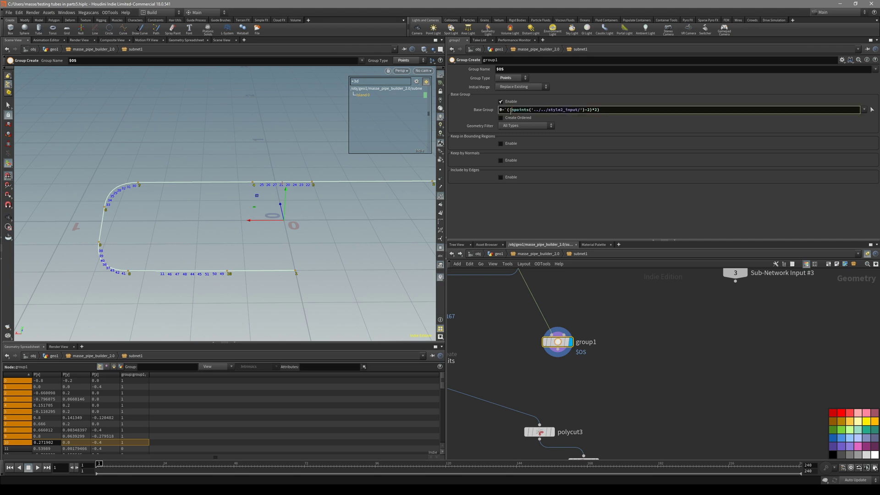
pyautogui.press('Return')
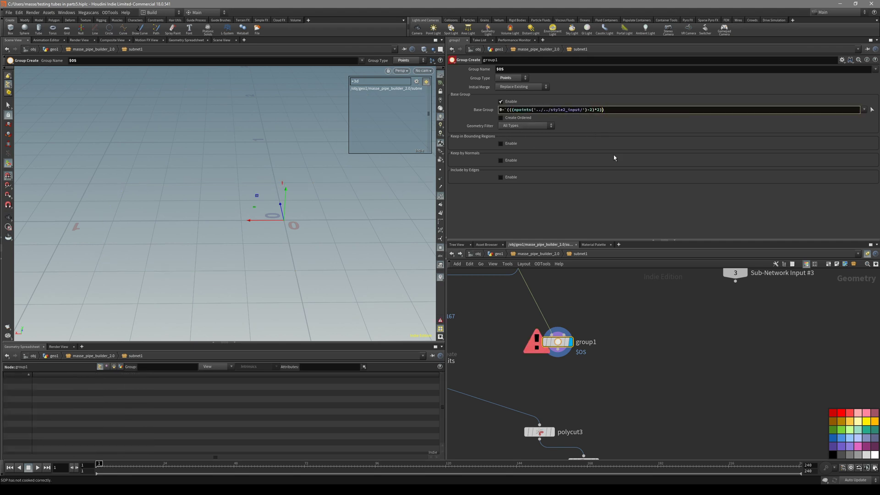
pyautogui.press('Return')
pyautogui.press('Escape')
pyautogui.moveTo(337, 225); pyautogui.dragTo(346, 249)
pyautogui.press('Return')
pyautogui.press('Escape')
pyautogui.scroll(-3, 504, 314)
pyautogui.scroll(3, 507, 314)
pyautogui.moveTo(507, 314); pyautogui.dragTo(504, 373, button='middle')
# Go up to geo1 and start redrawing curve1 in the front view through -1,-0.2,0; 0,-0.2,0; 0,0.2,0; and 1,0.2,0.
pyautogui.click(528, 254)
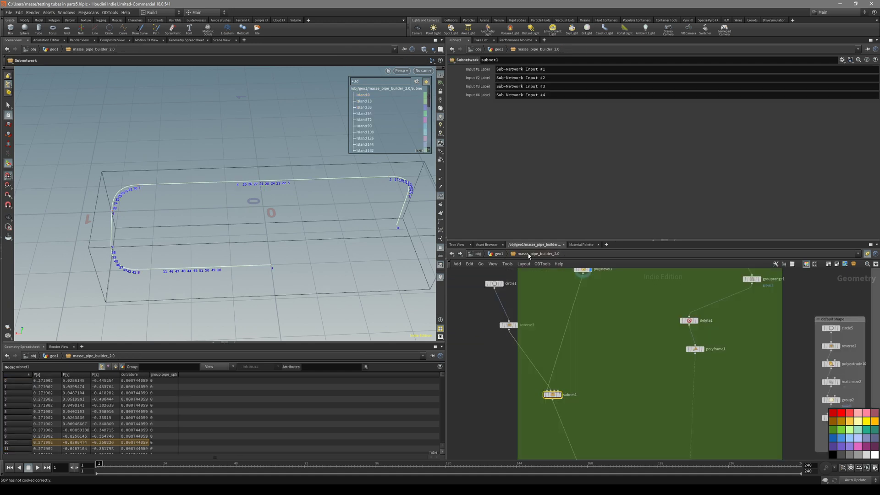
pyautogui.click(499, 254)
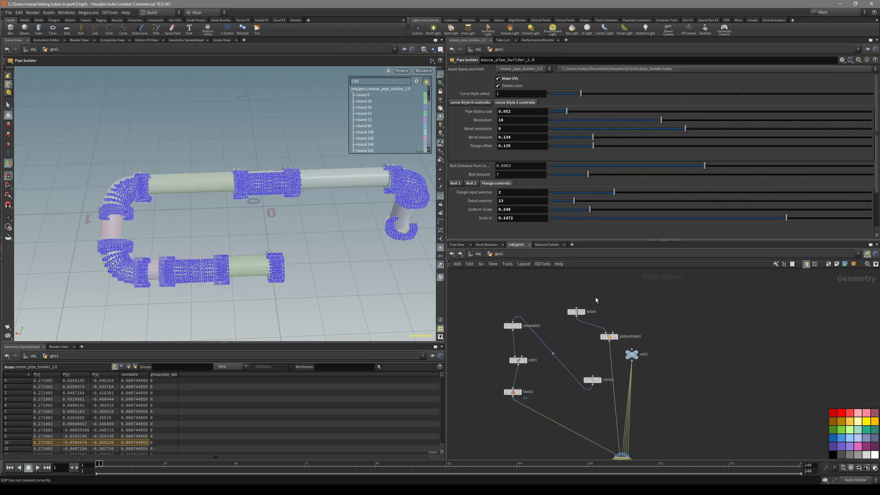
pyautogui.click(578, 306)
pyautogui.click(595, 362)
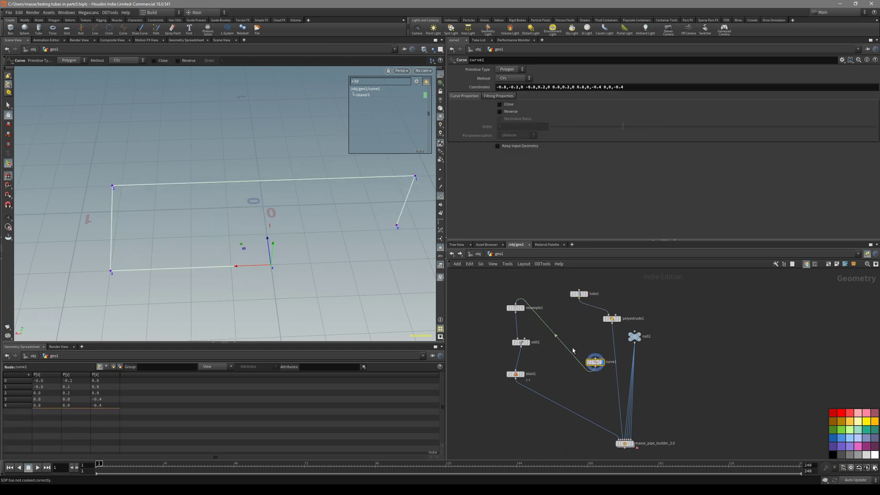
pyautogui.click(589, 362)
pyautogui.click(590, 363)
pyautogui.hotkey('space', '3')
pyautogui.press('Return')
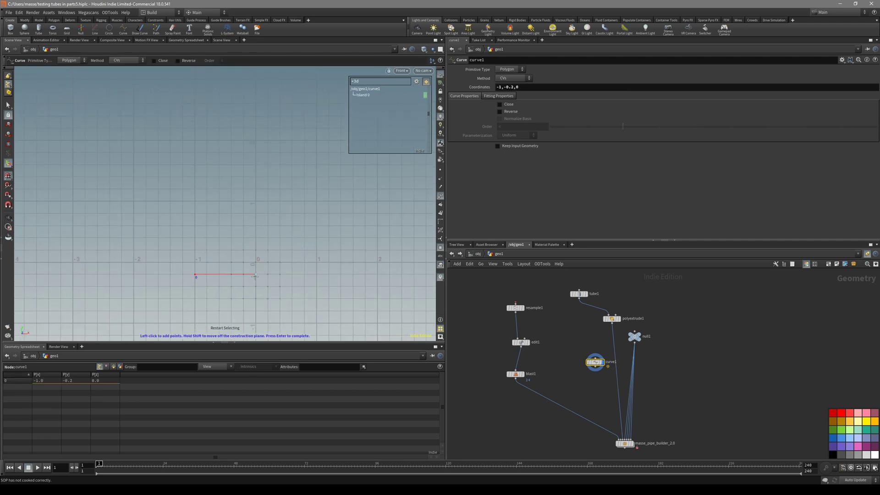
# Continue curve1 in the top view through 1,0,-0.4; 1,0,-0.8; 0.4,0,-0.8; 0.4,0,-0.4; -0.2,0,-0.4; and -0.4,0,0, and raise its end point.
pyautogui.hotkey('space', '2')
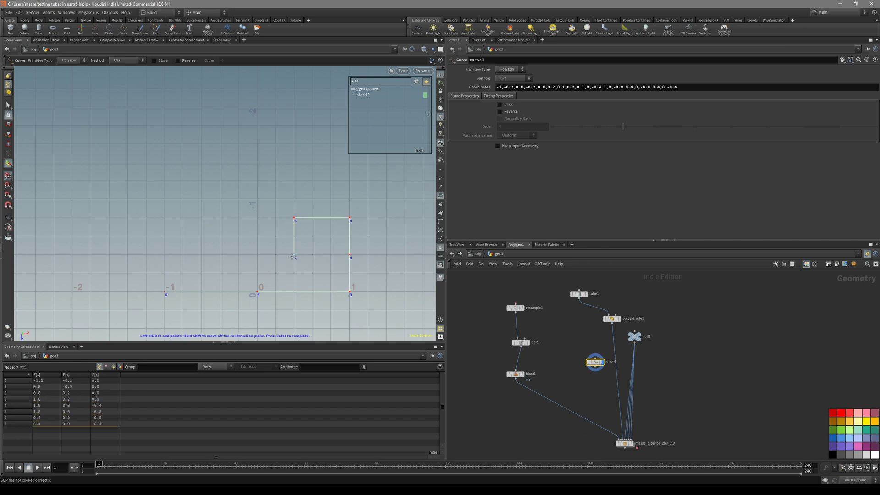
pyautogui.click(219, 290)
pyautogui.hotkey('space', '1')
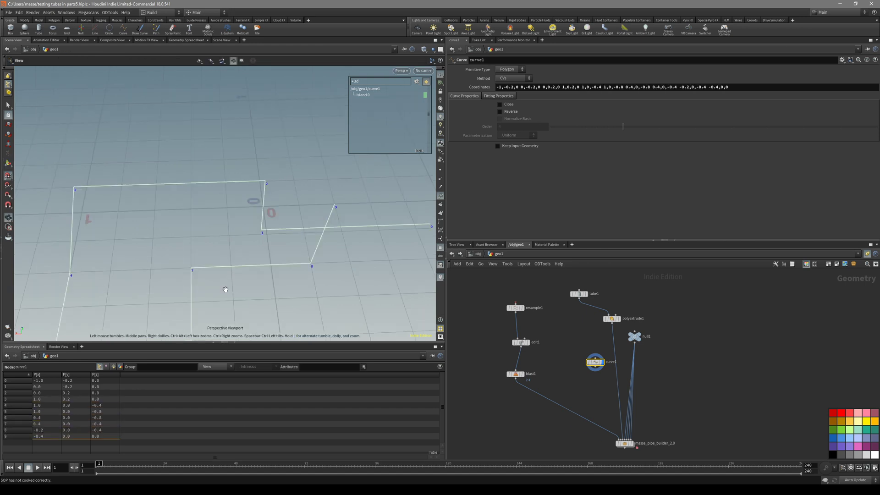
pyautogui.press('Return')
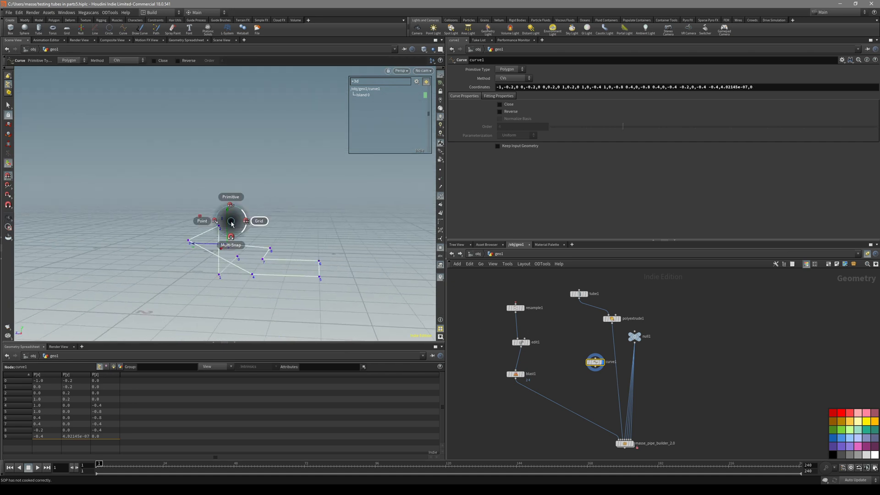
pyautogui.moveTo(228, 223); pyautogui.dragTo(275, 188)
pyautogui.scroll(1, 583, 370)
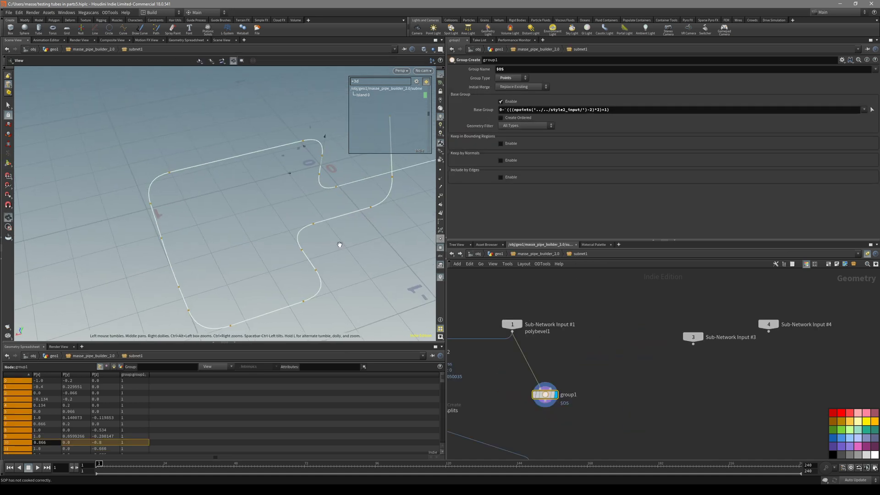
pyautogui.moveTo(340, 244); pyautogui.dragTo(255, 295)
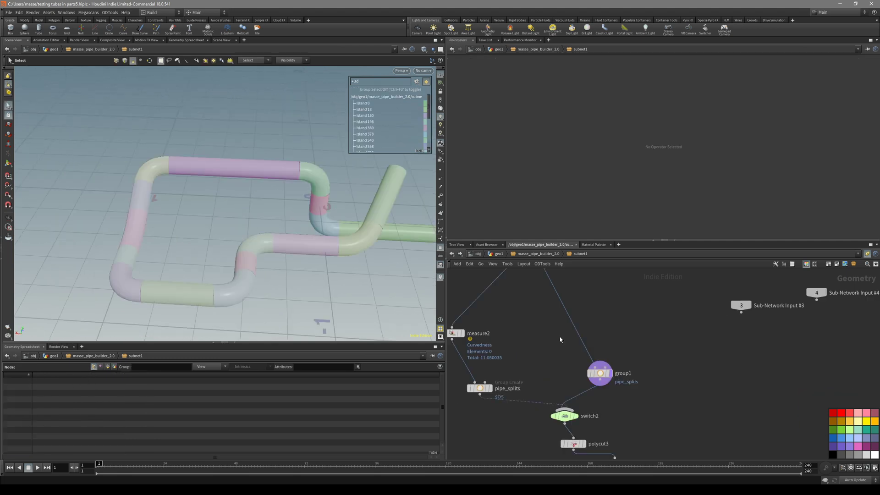
# Display measure2 and the curvature-based pipe_splits node in turn to examine which points they group on the redrawn curve.
pyautogui.scroll(-3, 560, 340)
pyautogui.click(610, 321)
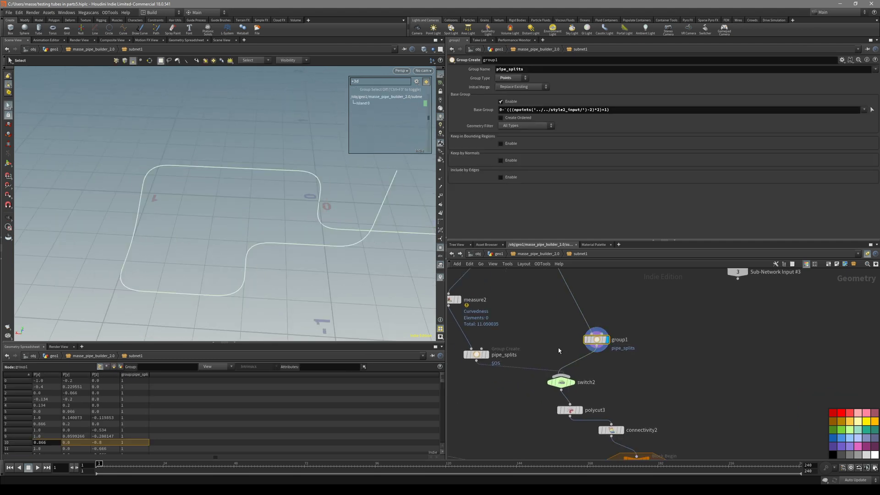
pyautogui.moveTo(612, 338); pyautogui.dragTo(589, 380, button='middle')
pyautogui.moveTo(508, 330); pyautogui.dragTo(586, 346, button='middle')
pyautogui.click(509, 352)
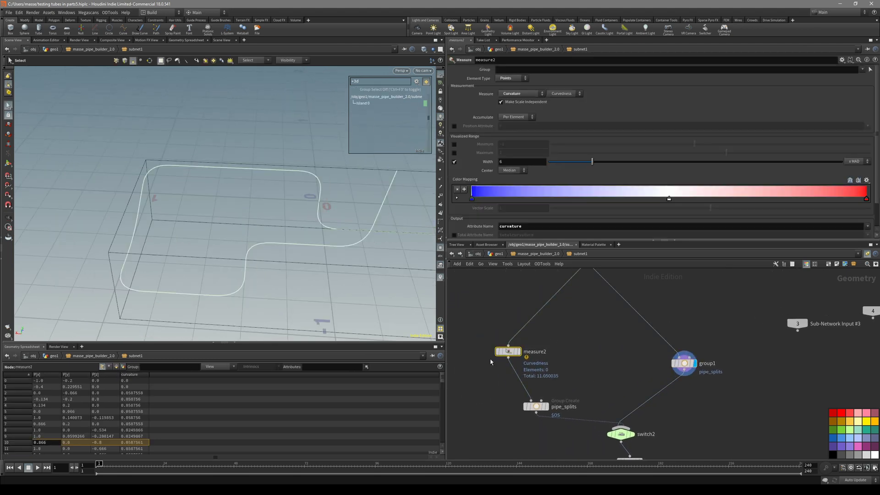
pyautogui.press('Return')
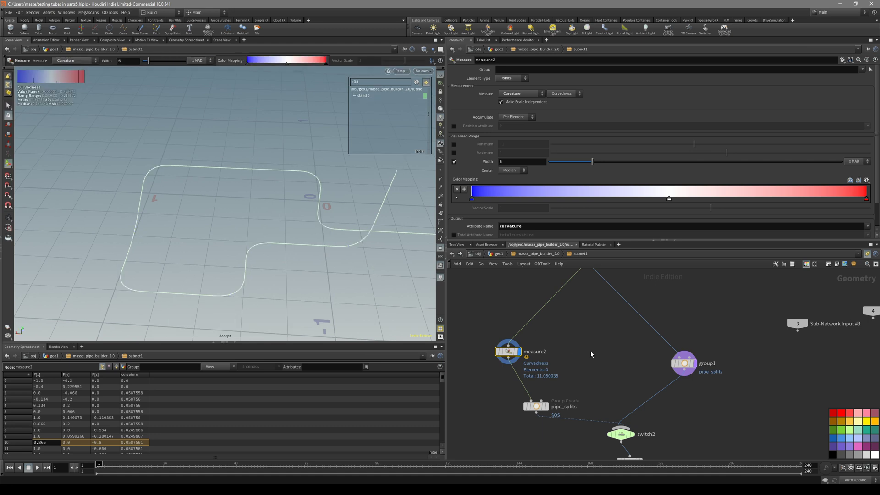
pyautogui.click(535, 406)
pyautogui.click(522, 352)
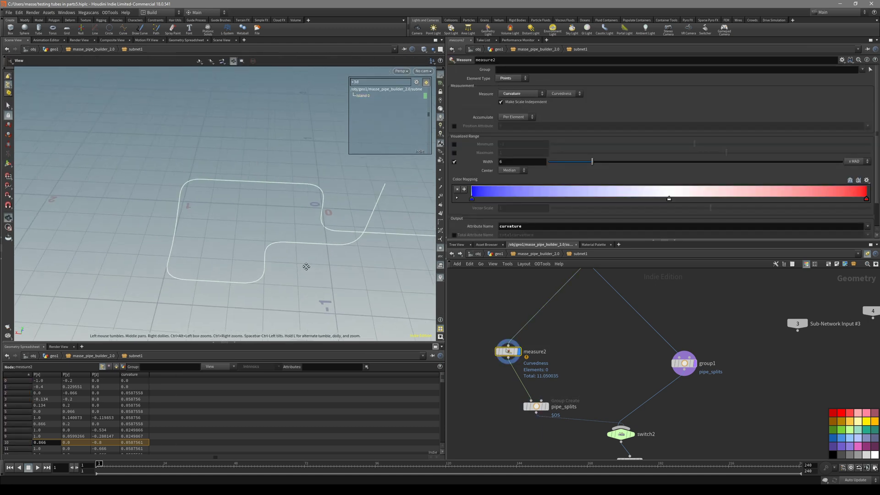
pyautogui.click(536, 406)
pyautogui.moveTo(689, 383); pyautogui.dragTo(648, 387, button='middle')
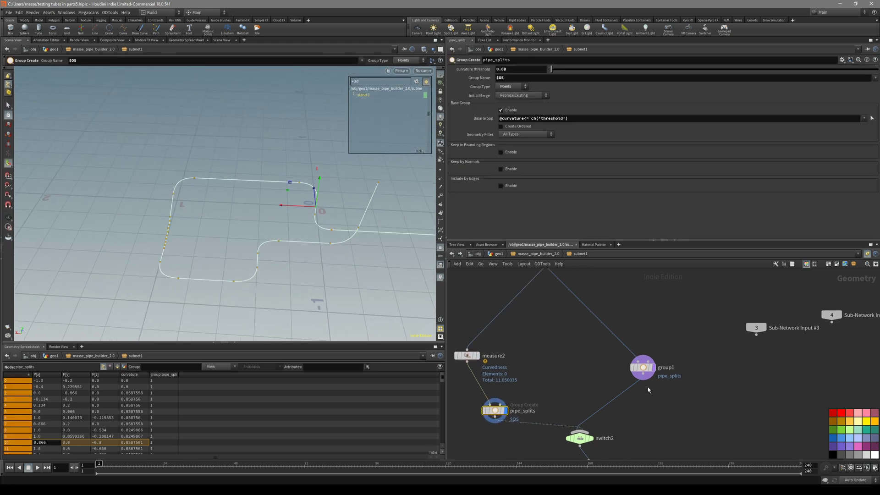
# Display group1, switch2 and polycut3 to check the point-count grouping and the cut points, and compare with the pipe_splits node.
pyautogui.click(644, 365)
pyautogui.moveTo(314, 260); pyautogui.dragTo(328, 222)
pyautogui.press('Return')
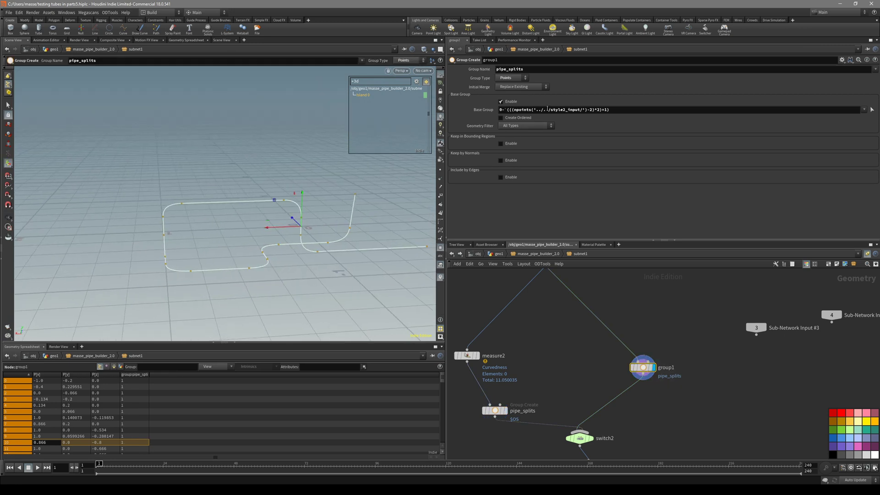
pyautogui.moveTo(406, 182); pyautogui.dragTo(357, 202)
pyautogui.moveTo(558, 447); pyautogui.dragTo(529, 378, button='middle')
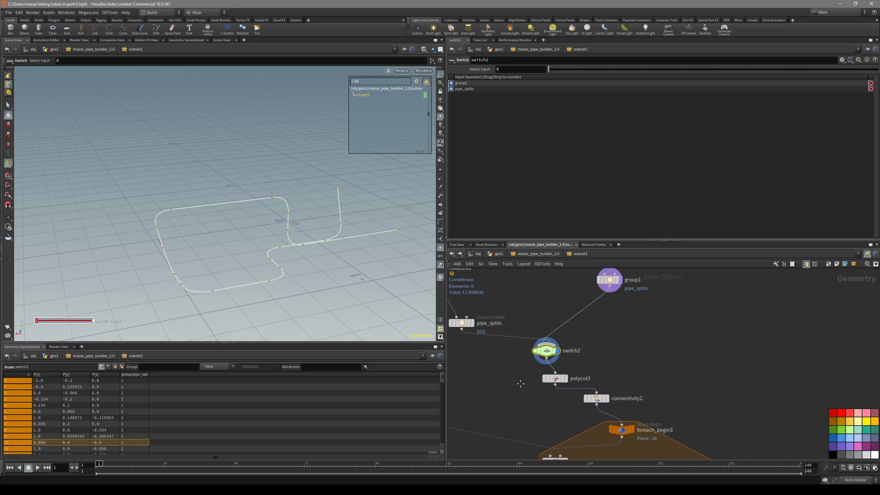
pyautogui.click(545, 362)
pyautogui.press('r')
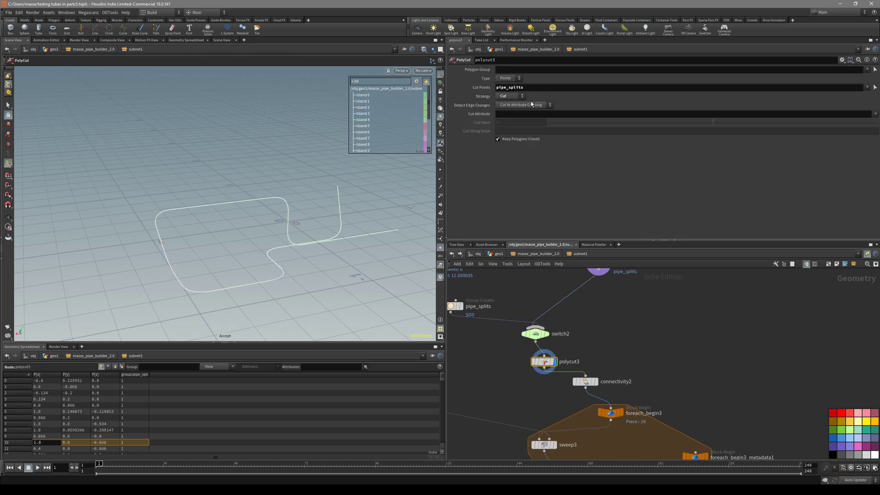
pyautogui.moveTo(530, 296); pyautogui.dragTo(554, 331, button='middle')
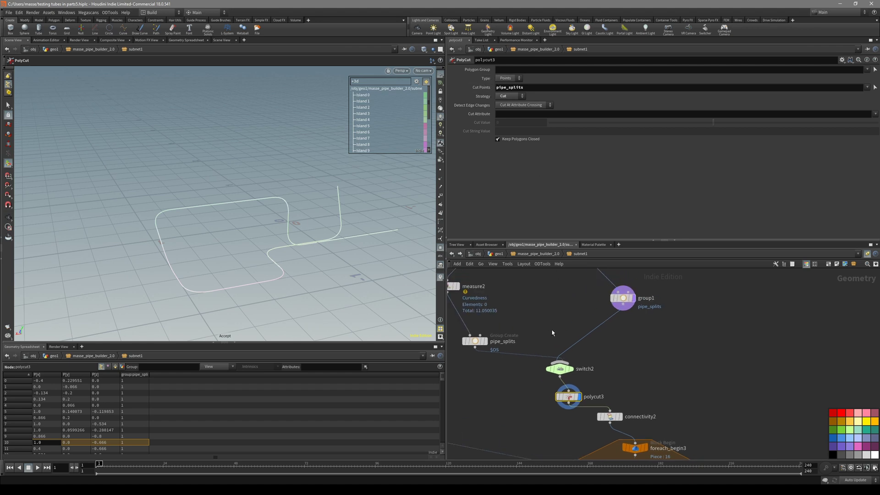
pyautogui.click(475, 341)
pyautogui.click(623, 298)
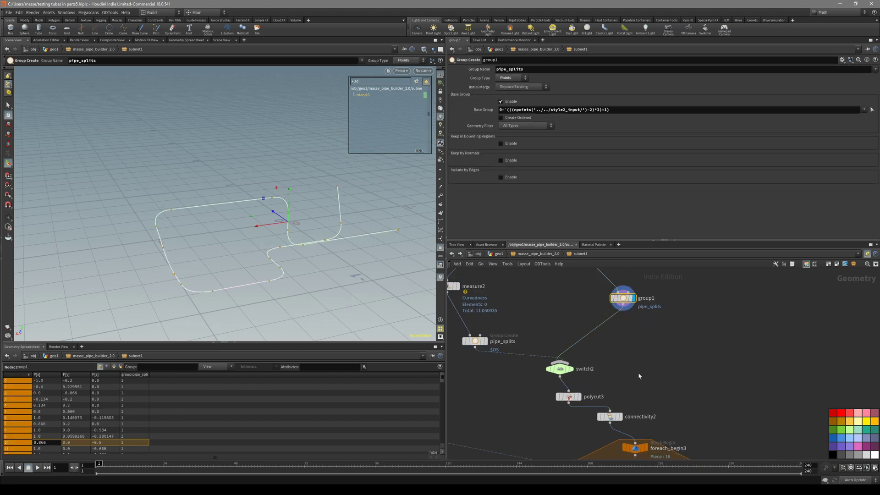
# Display connectivity2, return to the masse_pipe_builder_2.0 level, and examine subnet1's coloured pipe pieces in the viewport.
pyautogui.moveTo(642, 404); pyautogui.dragTo(624, 354, button='middle')
pyautogui.click(591, 367)
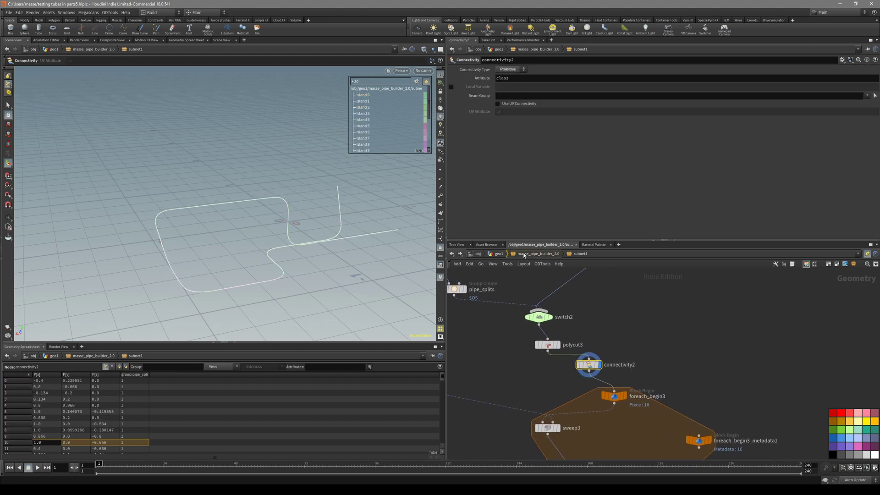
pyautogui.click(524, 254)
pyautogui.press('s')
pyautogui.keyDown('alt'); pyautogui.moveTo(293, 275); pyautogui.dragTo(183, 208); pyautogui.keyUp('alt')
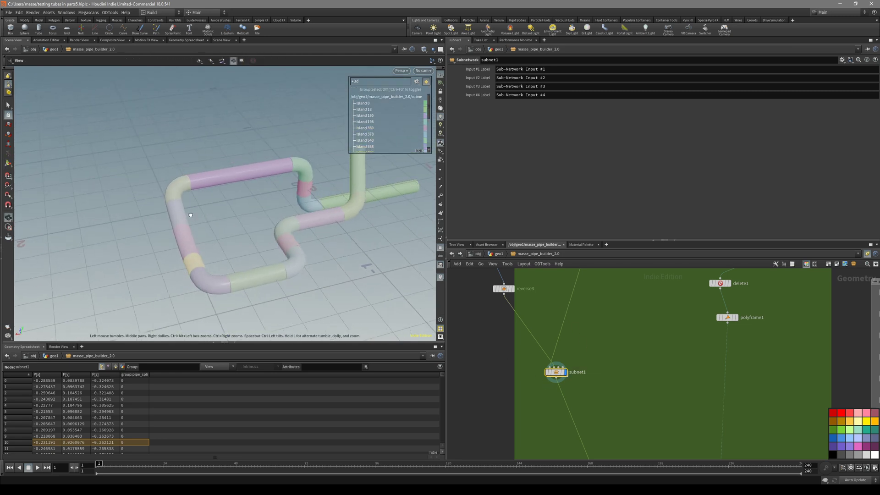
pyautogui.press('Escape')
pyautogui.moveTo(262, 192); pyautogui.dragTo(270, 205)
pyautogui.press('s')
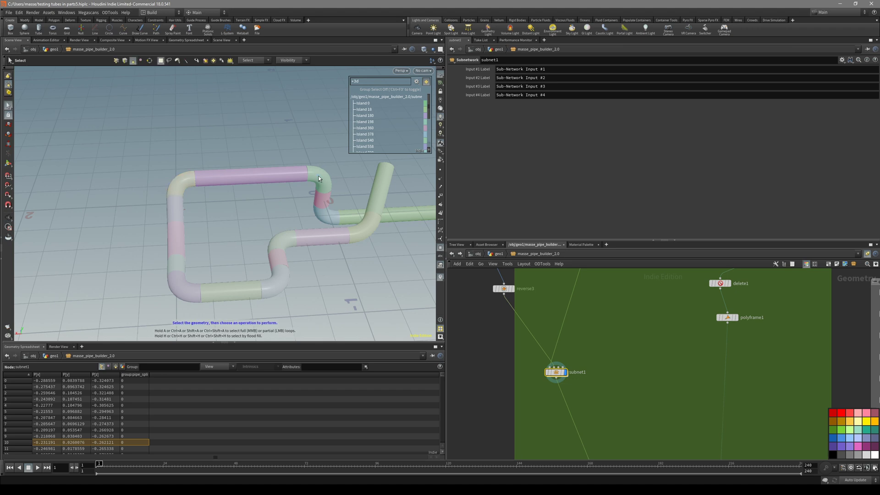
pyautogui.keyDown('alt'); pyautogui.moveTo(362, 218); pyautogui.dragTo(405, 236); pyautogui.keyUp('alt')
# Go up to geo1, turn off the group colouring, and inspect the flanged pipe built by masse_pipe_builder_2.0 without wireframe.
pyautogui.click(501, 255)
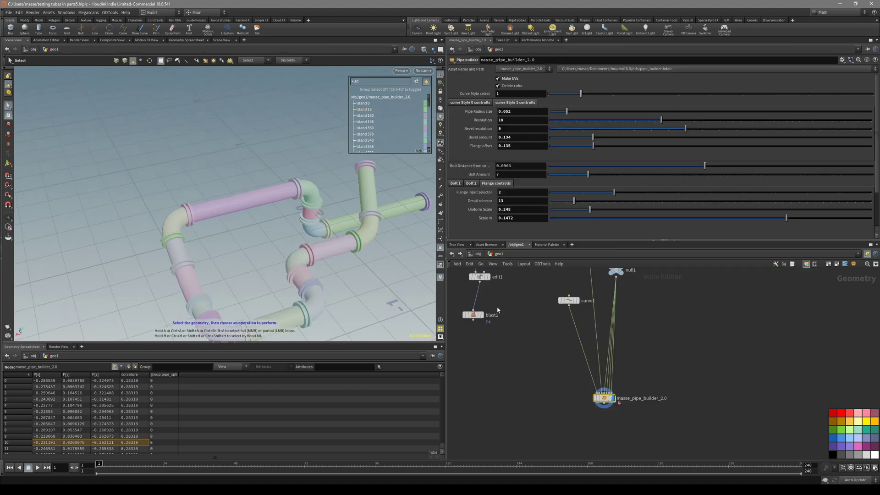
pyautogui.press('2')
pyautogui.keyDown('alt'); pyautogui.moveTo(302, 241); pyautogui.dragTo(305, 255); pyautogui.keyUp('alt')
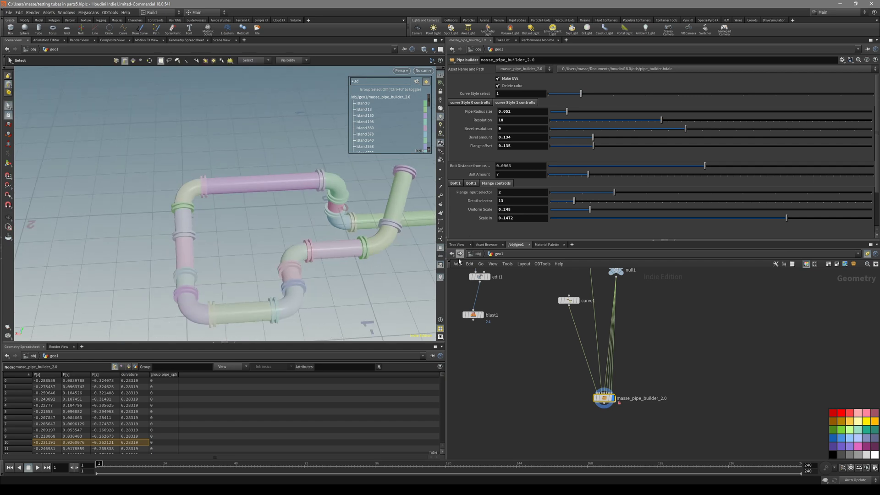
pyautogui.press('Escape')
pyautogui.click(440, 248)
pyautogui.scroll(5, 329, 243)
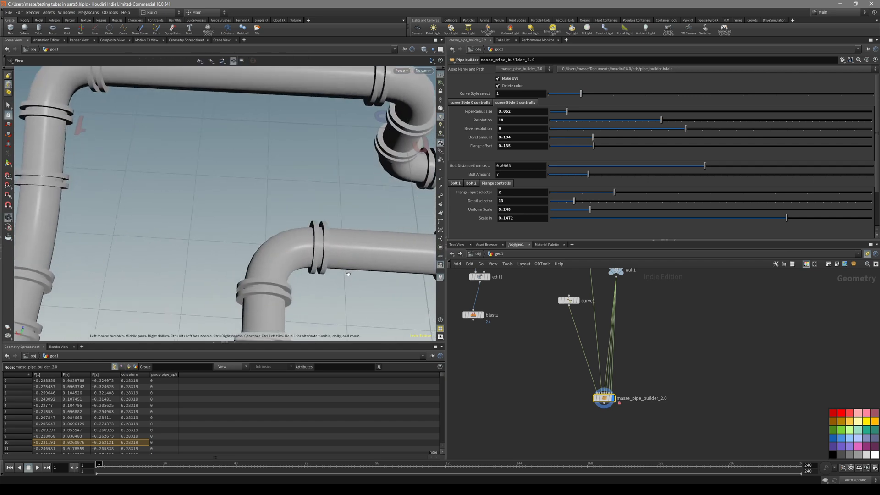
pyautogui.press('w')
pyautogui.scroll(2, 329, 243)
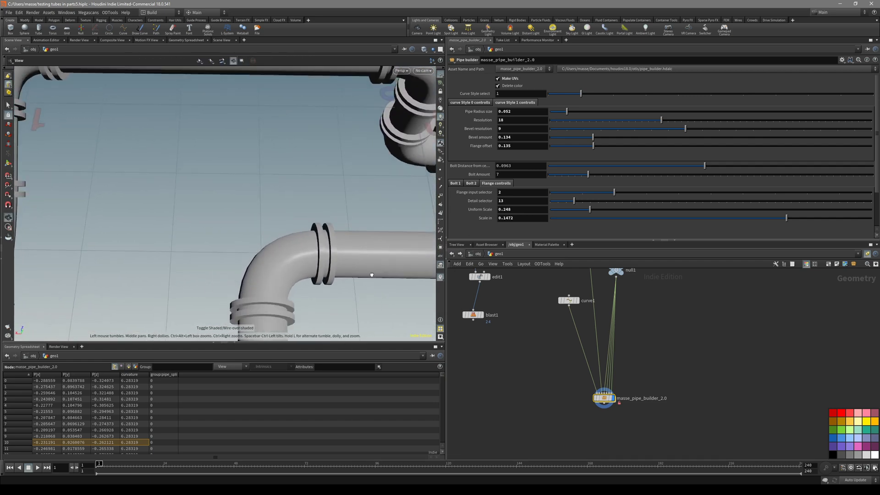
pyautogui.scroll(-6, 240, 232)
pyautogui.moveTo(241, 231); pyautogui.dragTo(261, 232)
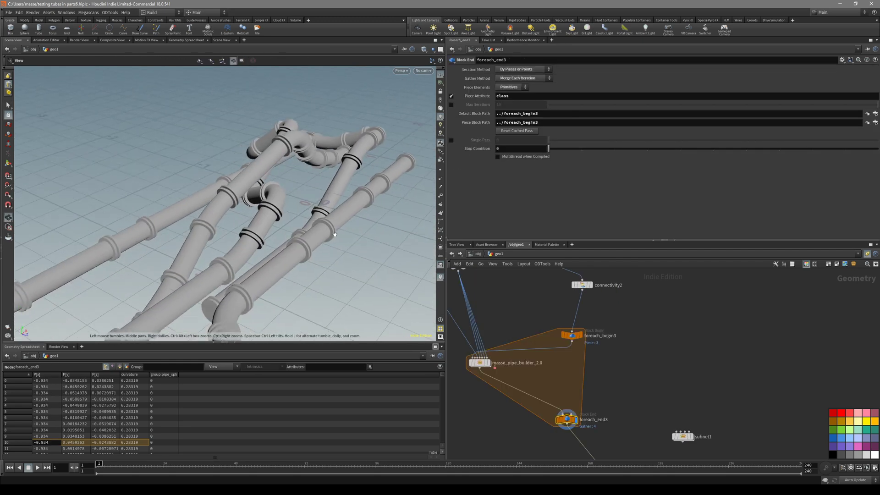
# Examine foreach_end3's combined pipe network from several angles, including its bends and flanges.
pyautogui.moveTo(321, 216); pyautogui.dragTo(216, 261)
pyautogui.press('s')
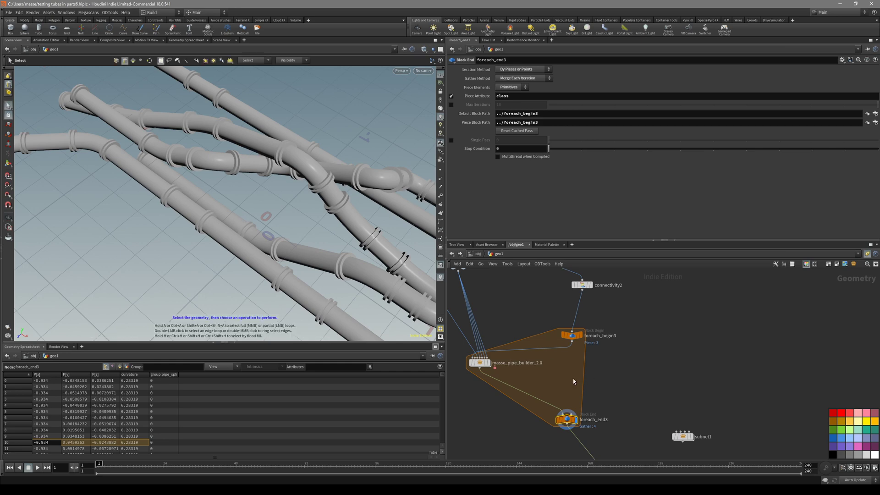
pyautogui.moveTo(575, 284); pyautogui.dragTo(569, 337, button='middle')
pyautogui.moveTo(275, 207); pyautogui.dragTo(216, 197)
pyautogui.moveTo(569, 455); pyautogui.dragTo(575, 384, button='middle')
pyautogui.moveTo(377, 267); pyautogui.dragTo(275, 250)
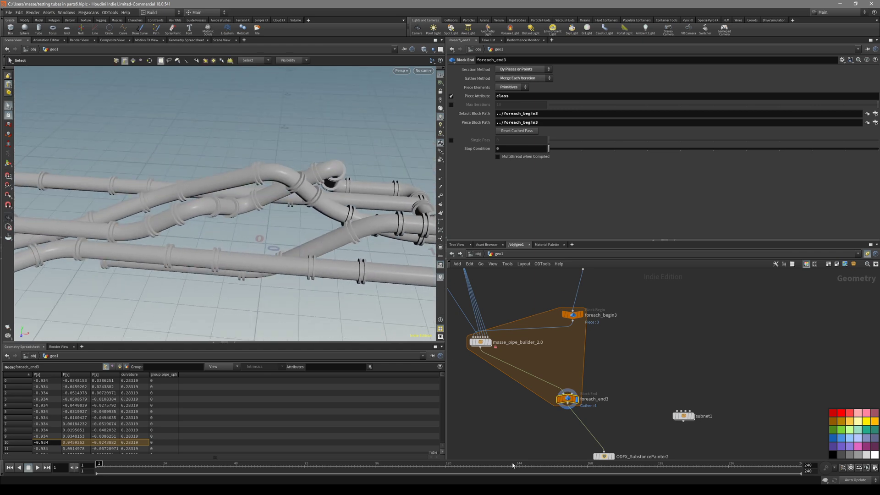
# Switch to Substance Painter, inspect the textured yellow pipes in 3D, and widen the UV view beside them.
pyautogui.moveTo(504, 490)
pyautogui.click(577, 458)
pyautogui.keyDown('alt'); pyautogui.moveTo(327, 245); pyautogui.dragTo(307, 278); pyautogui.keyUp('alt')
pyautogui.keyDown('alt'); pyautogui.moveTo(307, 277); pyautogui.dragTo(311, 280, button='right'); pyautogui.keyUp('alt')
pyautogui.keyDown('alt'); pyautogui.moveTo(378, 300); pyautogui.dragTo(280, 296); pyautogui.keyUp('alt')
pyautogui.scroll(1, 556, 266)
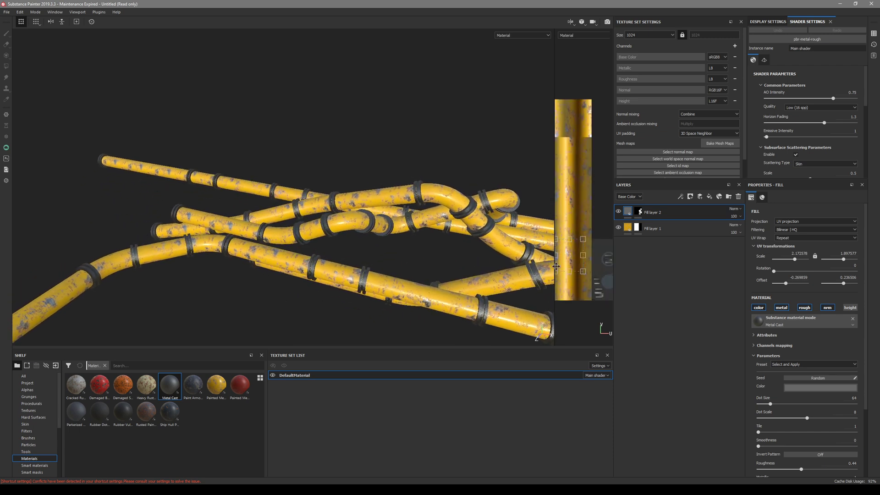
pyautogui.moveTo(555, 265); pyautogui.dragTo(395, 265)
pyautogui.keyDown('alt'); pyautogui.moveTo(238, 262); pyautogui.dragTo(220, 284); pyautogui.keyUp('alt')
# Switch back to Houdini and match the masse_pipe_builder_2.0 node inside the For-Each block to its current asset definition.
pyautogui.hotkey('alt', 'Tab')
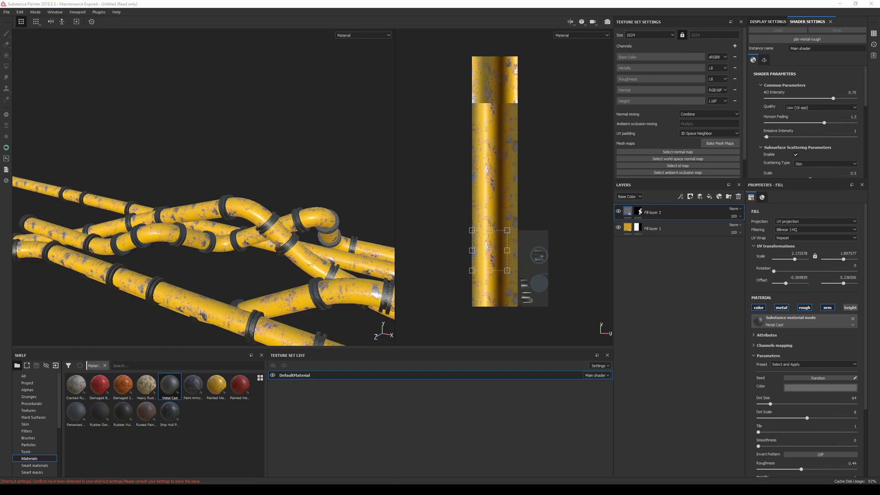
pyautogui.moveTo(321, 230)
pyautogui.mouseDown()
pyautogui.moveTo(335, 238)
pyautogui.moveTo(273, 264)
pyautogui.moveTo(373, 251)
pyautogui.moveTo(353, 183)
pyautogui.mouseUp()
pyautogui.press('s')
pyautogui.scroll(3, 584, 364)
pyautogui.click(522, 349)
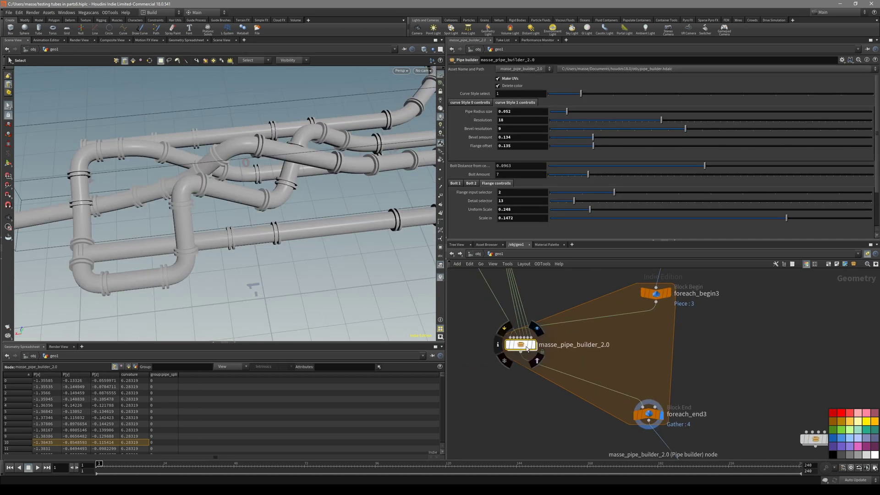
pyautogui.rightClick(520, 345)
pyautogui.click(500, 379)
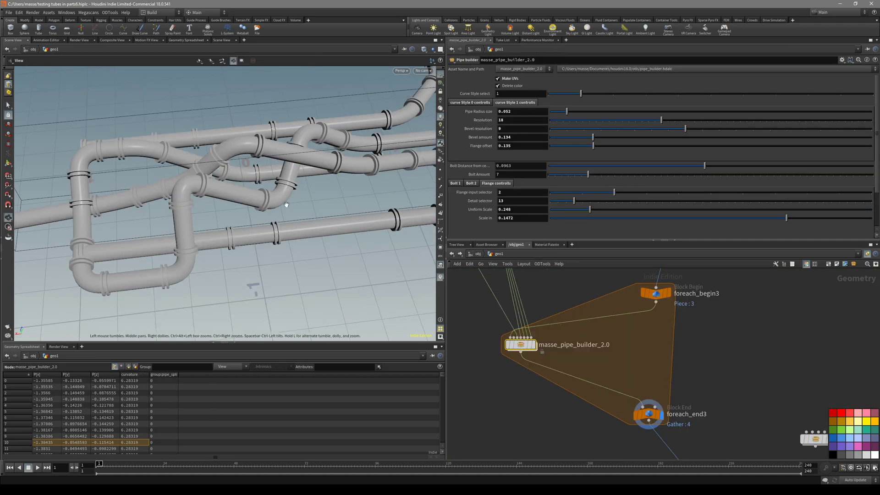
pyautogui.scroll(-5, 290, 202)
pyautogui.keyDown('alt'); pyautogui.moveTo(276, 220); pyautogui.dragTo(275, 284); pyautogui.keyUp('alt')
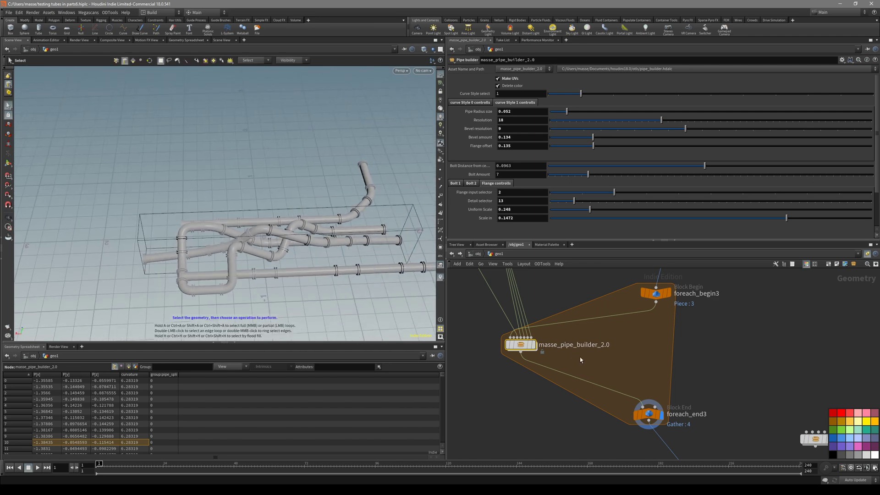
pyautogui.scroll(-2, 628, 377)
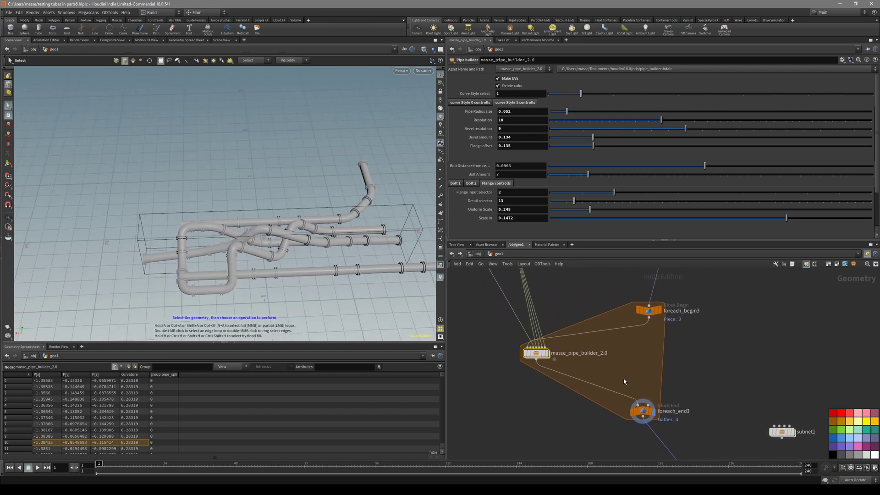